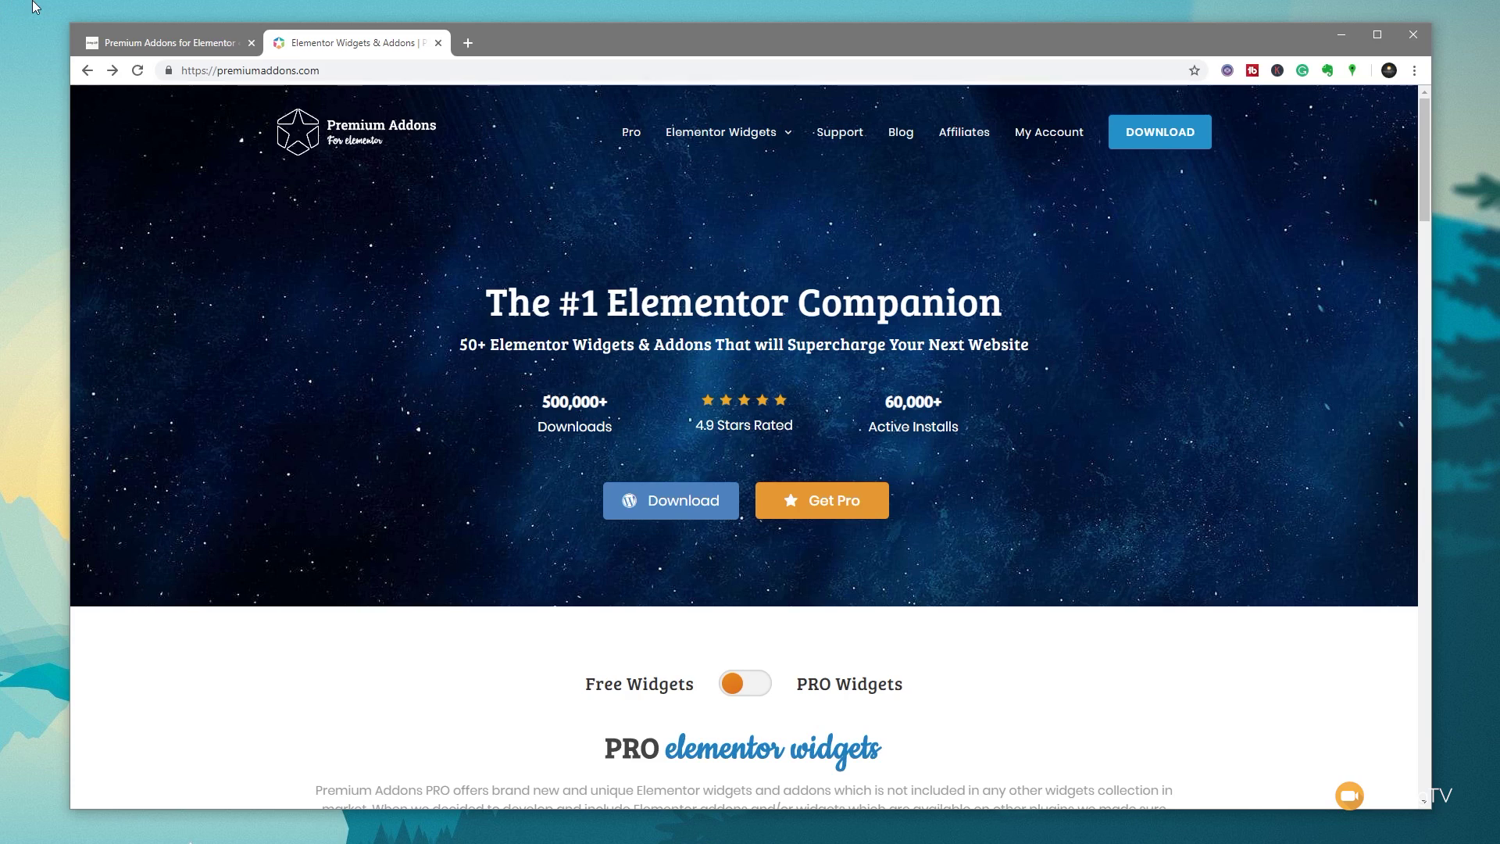
Switch to the browser tab with the Premium Addons for Elementor widget settings
{"action": "left_click", "coordinate": [182, 49]}
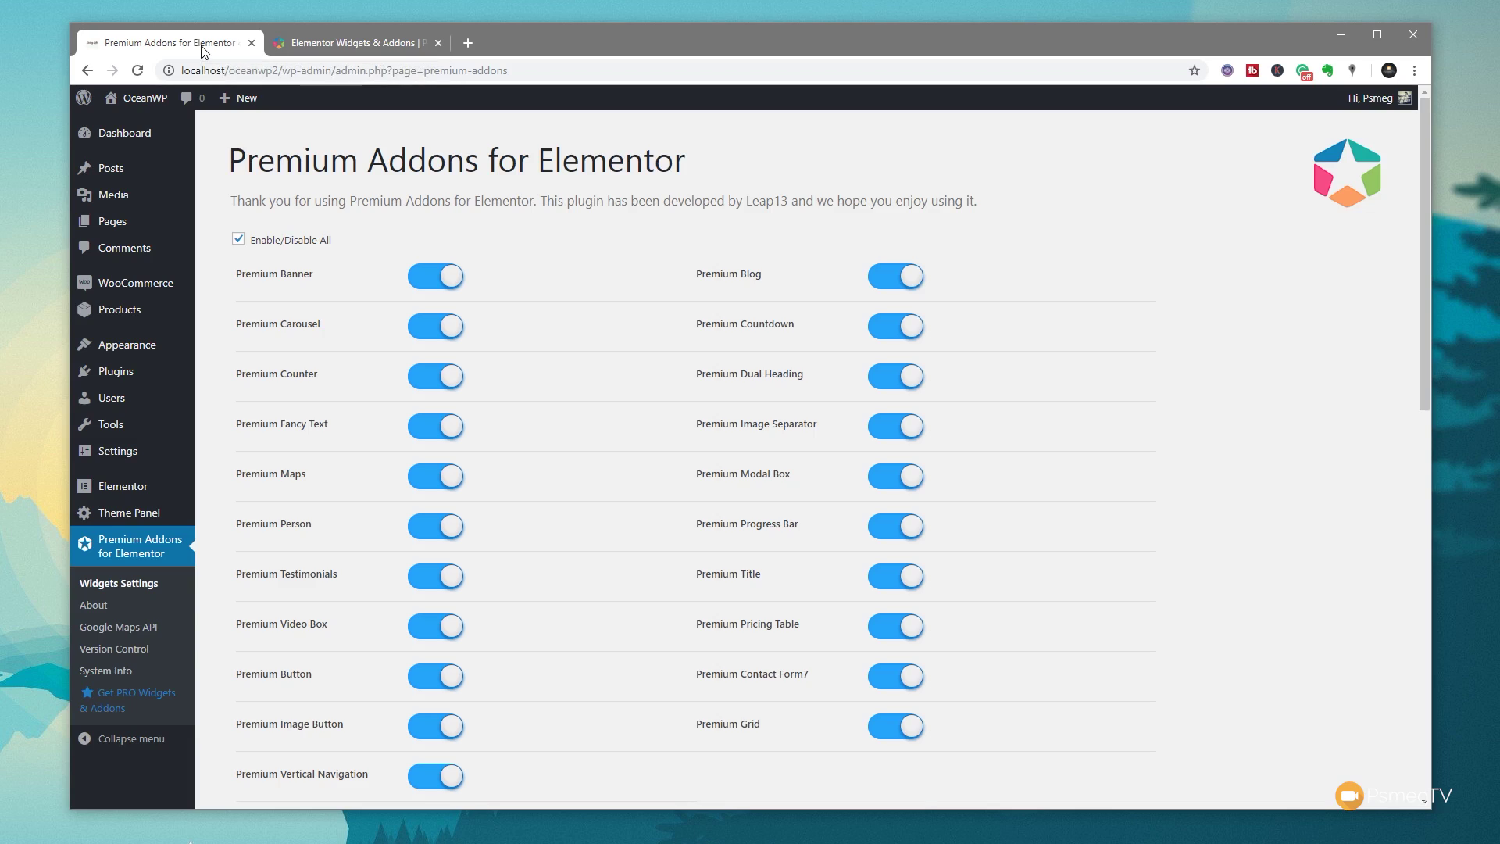
Start a new page with a 100% Full Width content layout and margins disabled
{"action": "mouse_move", "coordinate": [102, 221]}
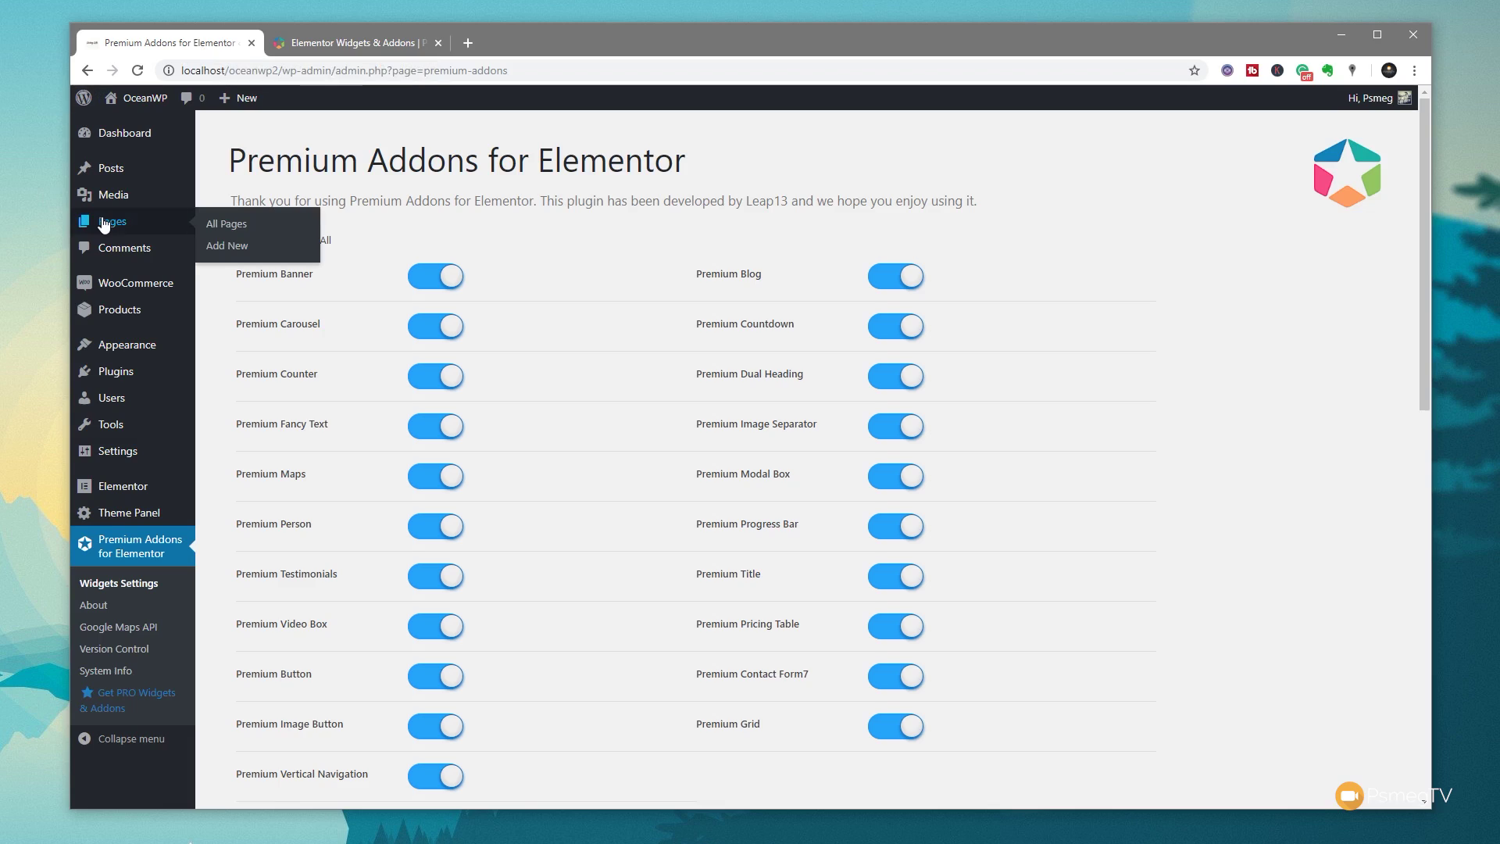
{"action": "left_click", "coordinate": [234, 250]}
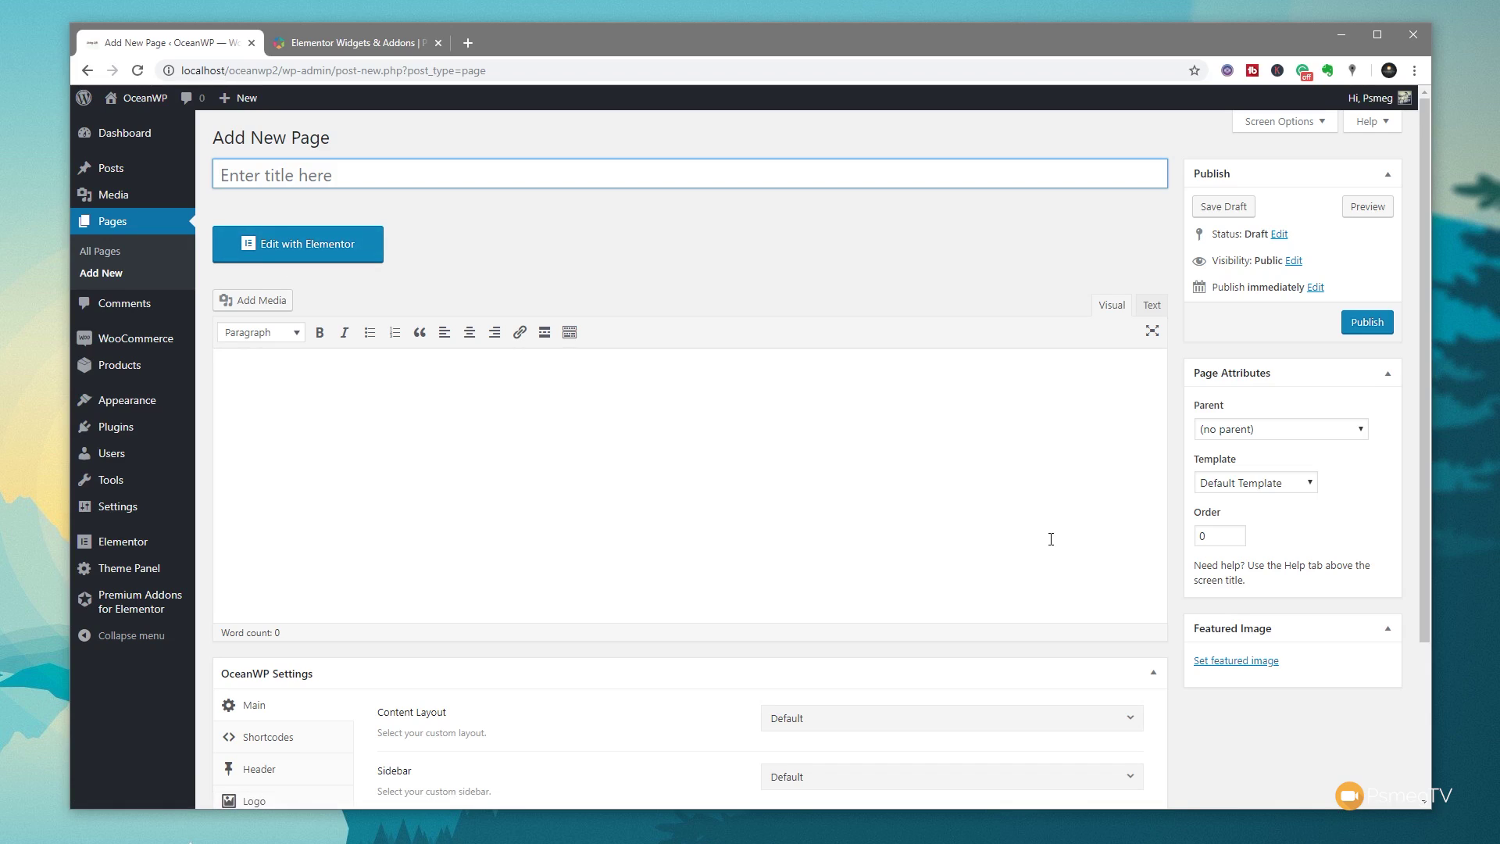
{"action": "left_click", "coordinate": [1258, 756]}
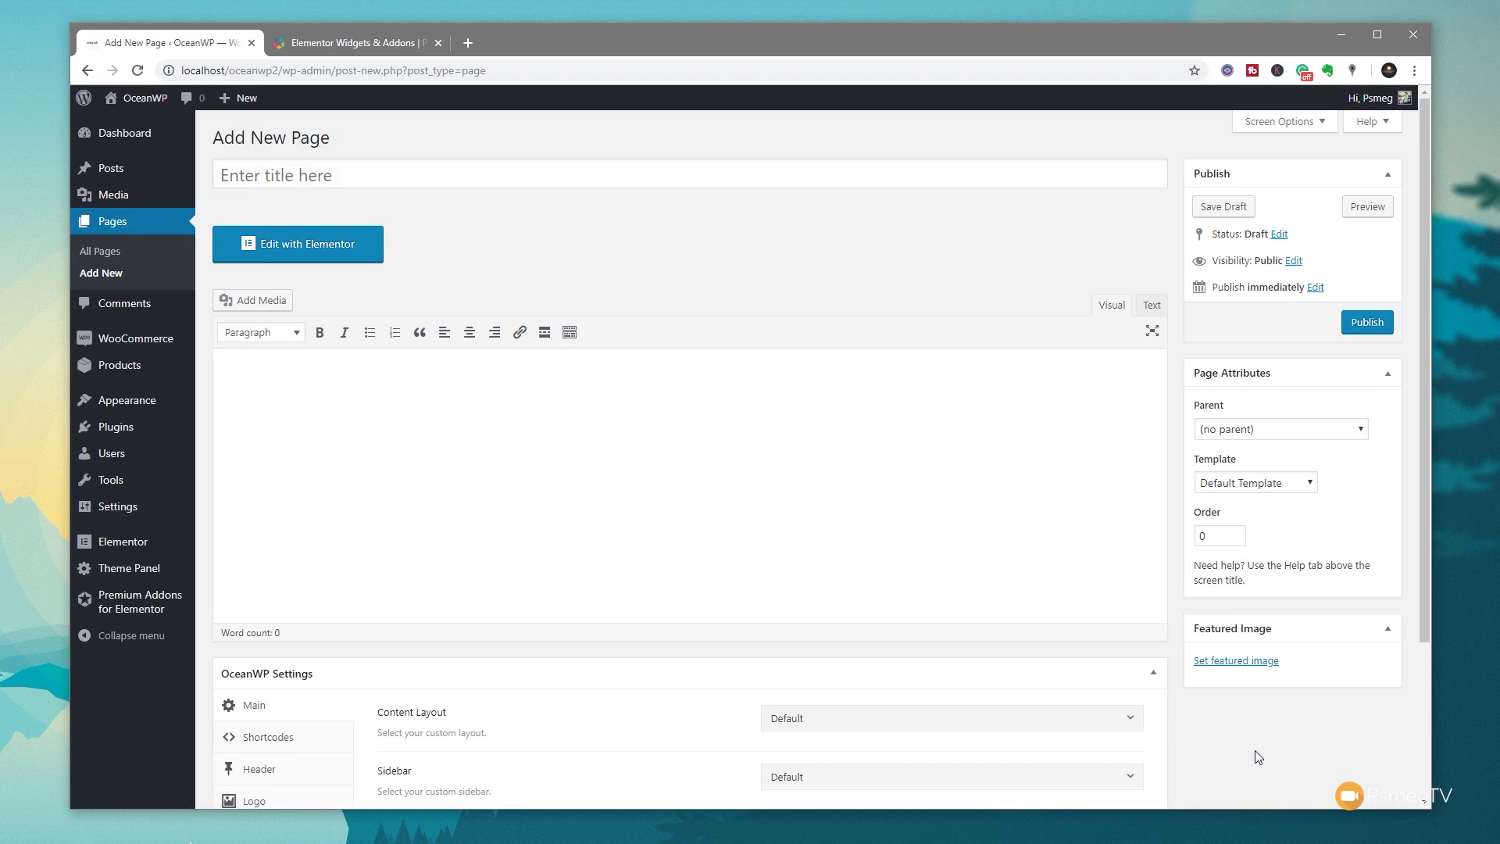
{"action": "scroll", "coordinate": [1258, 757], "scroll_direction": "down", "scroll_amount": 3}
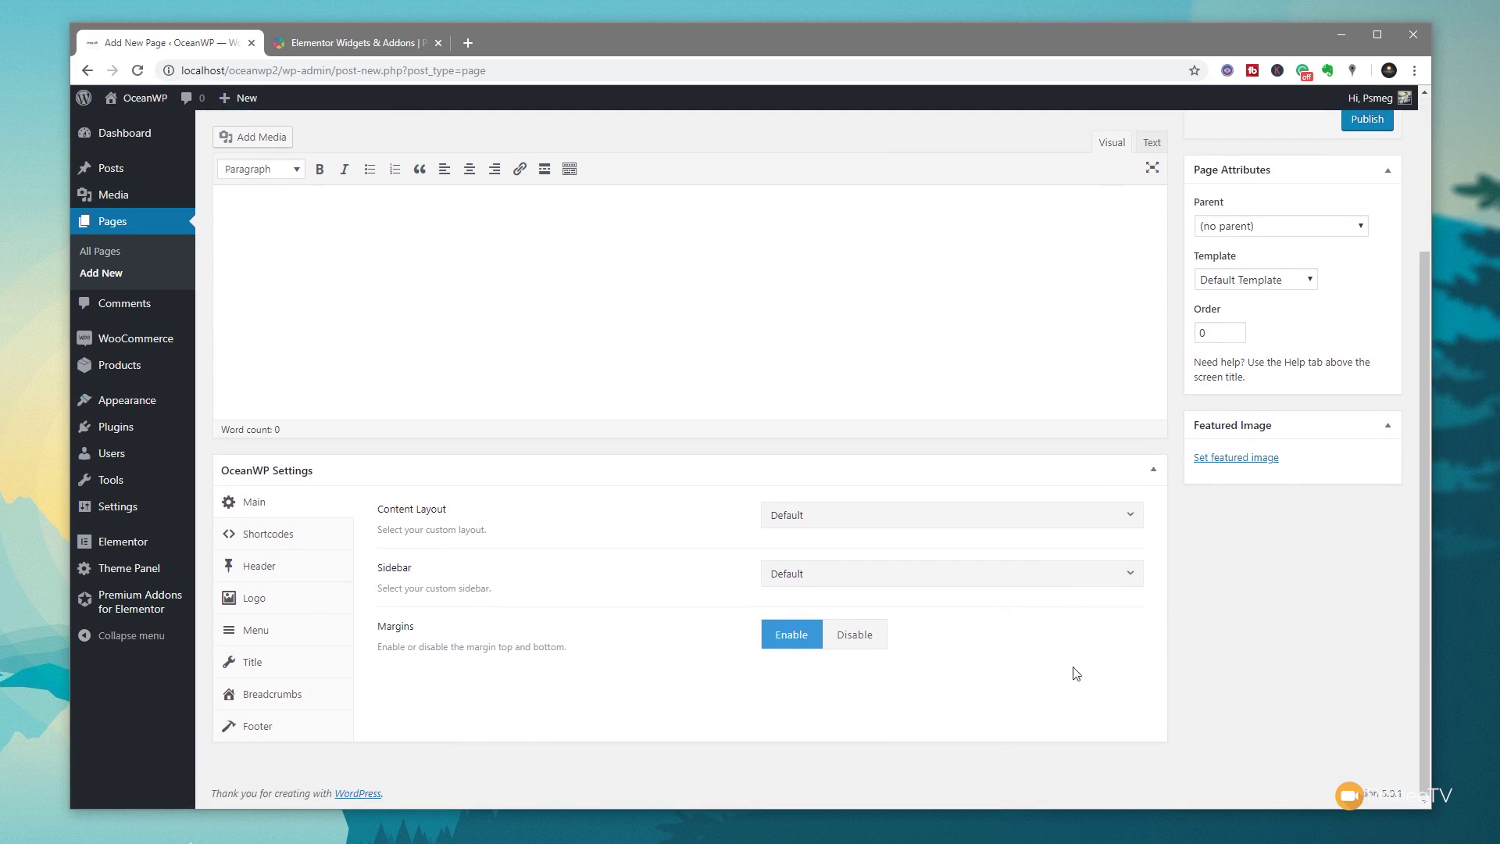
{"action": "left_click", "coordinate": [909, 519]}
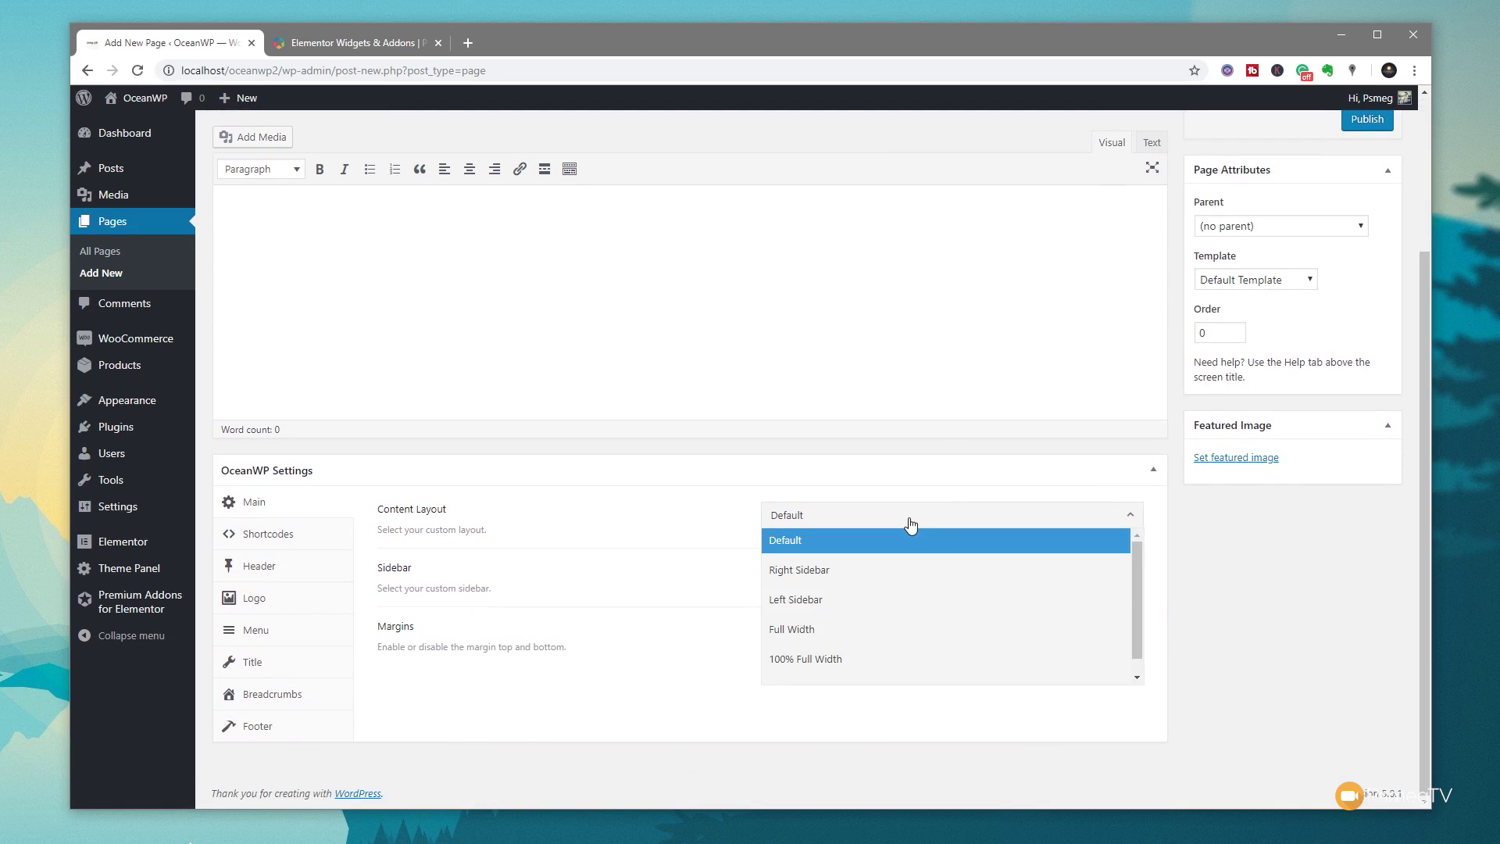
{"action": "left_click", "coordinate": [862, 659]}
{"action": "left_click", "coordinate": [882, 642]}
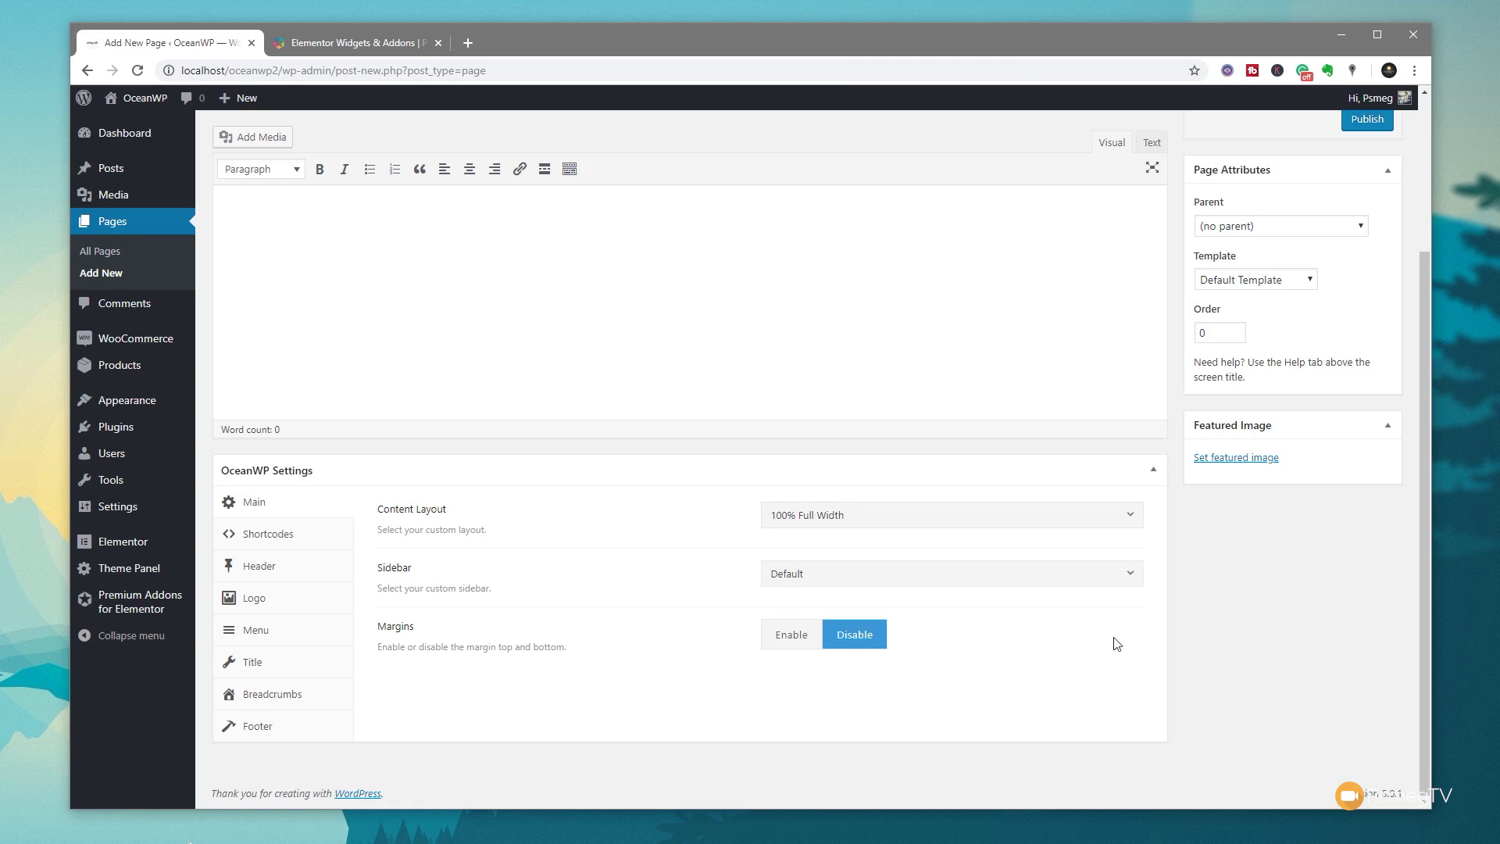
Publish the page titled 'Premium Addons' and open it in Elementor
{"action": "scroll", "coordinate": [1165, 643], "scroll_direction": "up", "scroll_amount": 3}
{"action": "left_click", "coordinate": [1364, 324]}
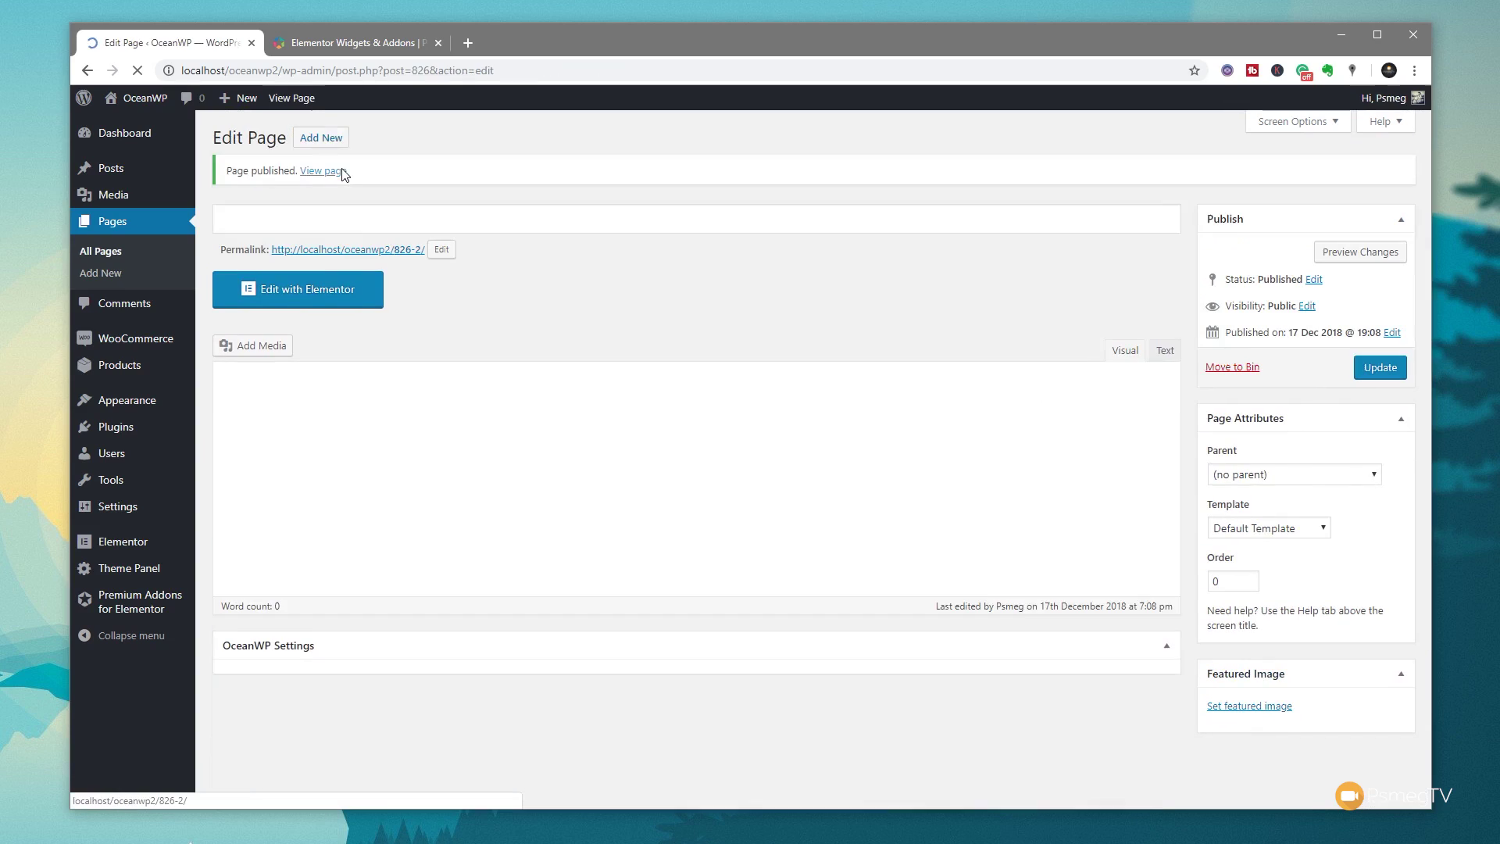
{"action": "type", "text": "Premium Ad"}
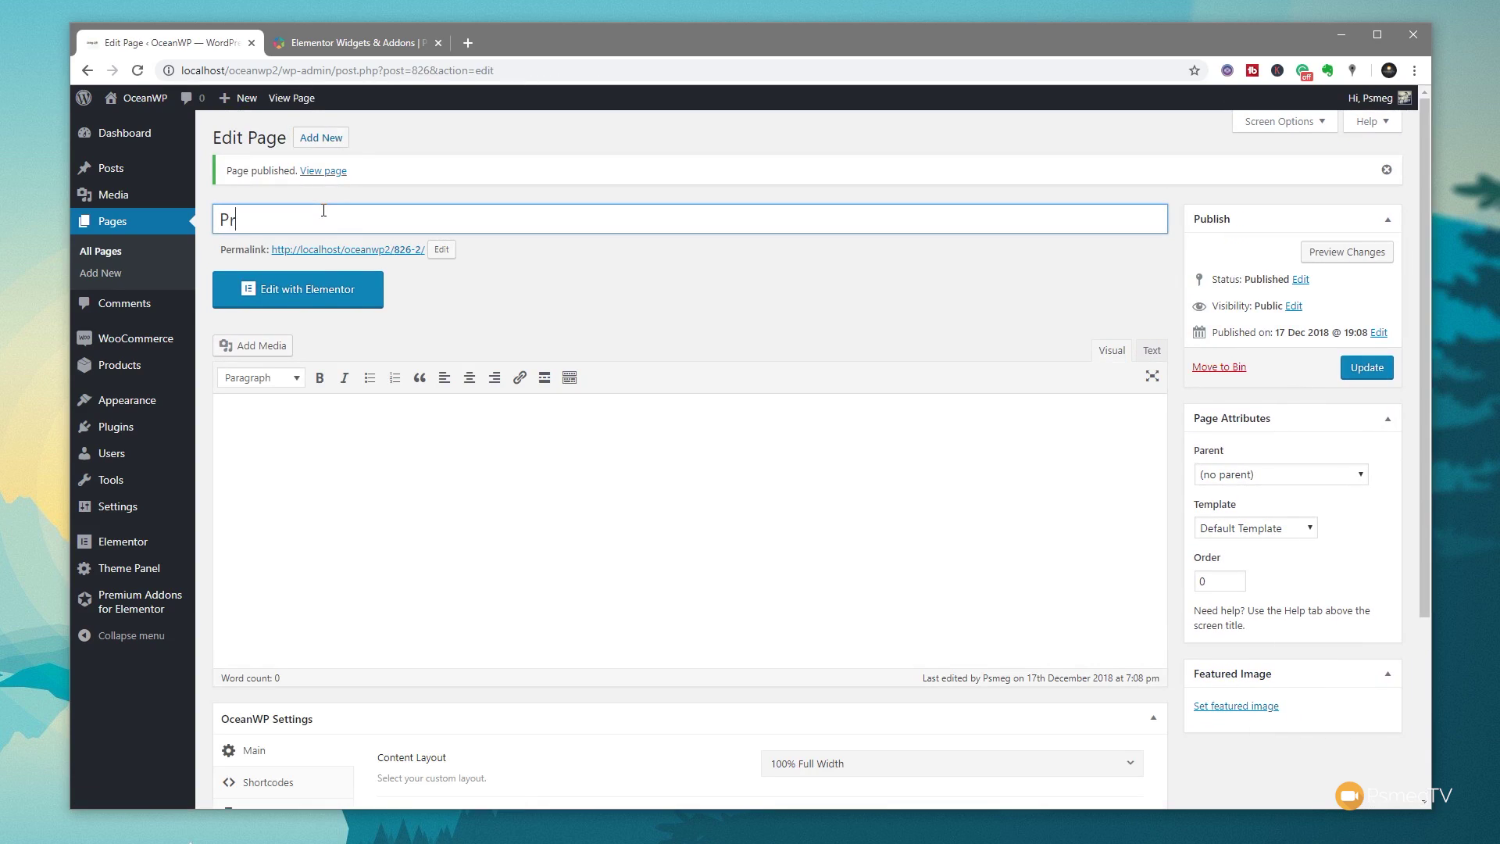
{"action": "type", "text": "dons"}
{"action": "left_click", "coordinate": [302, 308]}
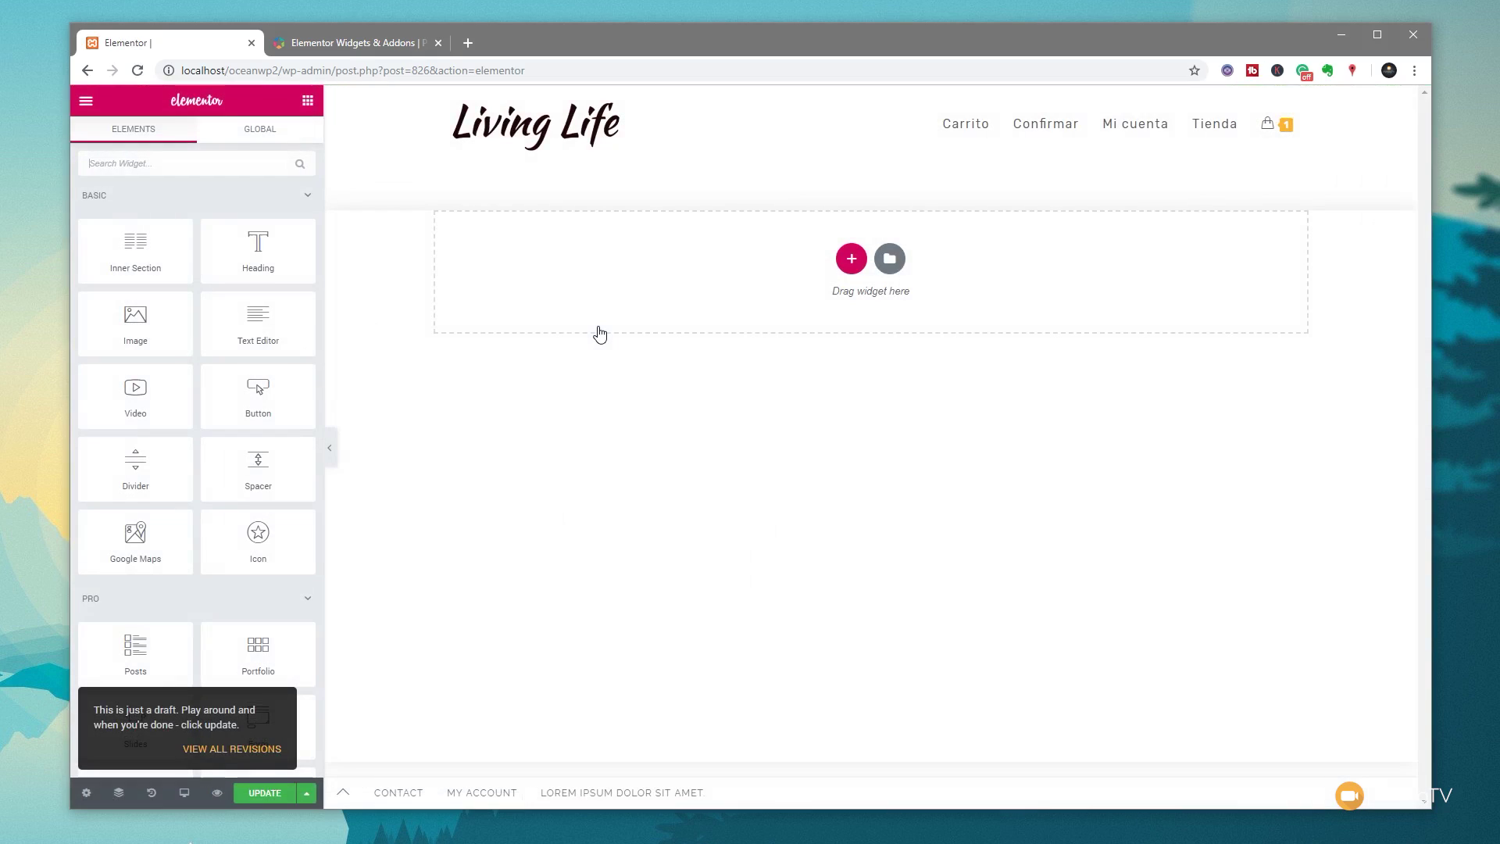
Scroll the widget panel past the Basic, Pro, OceanWP and WordPress groups to Premium Addons
{"action": "scroll", "coordinate": [204, 461], "scroll_direction": "down", "scroll_amount": 5}
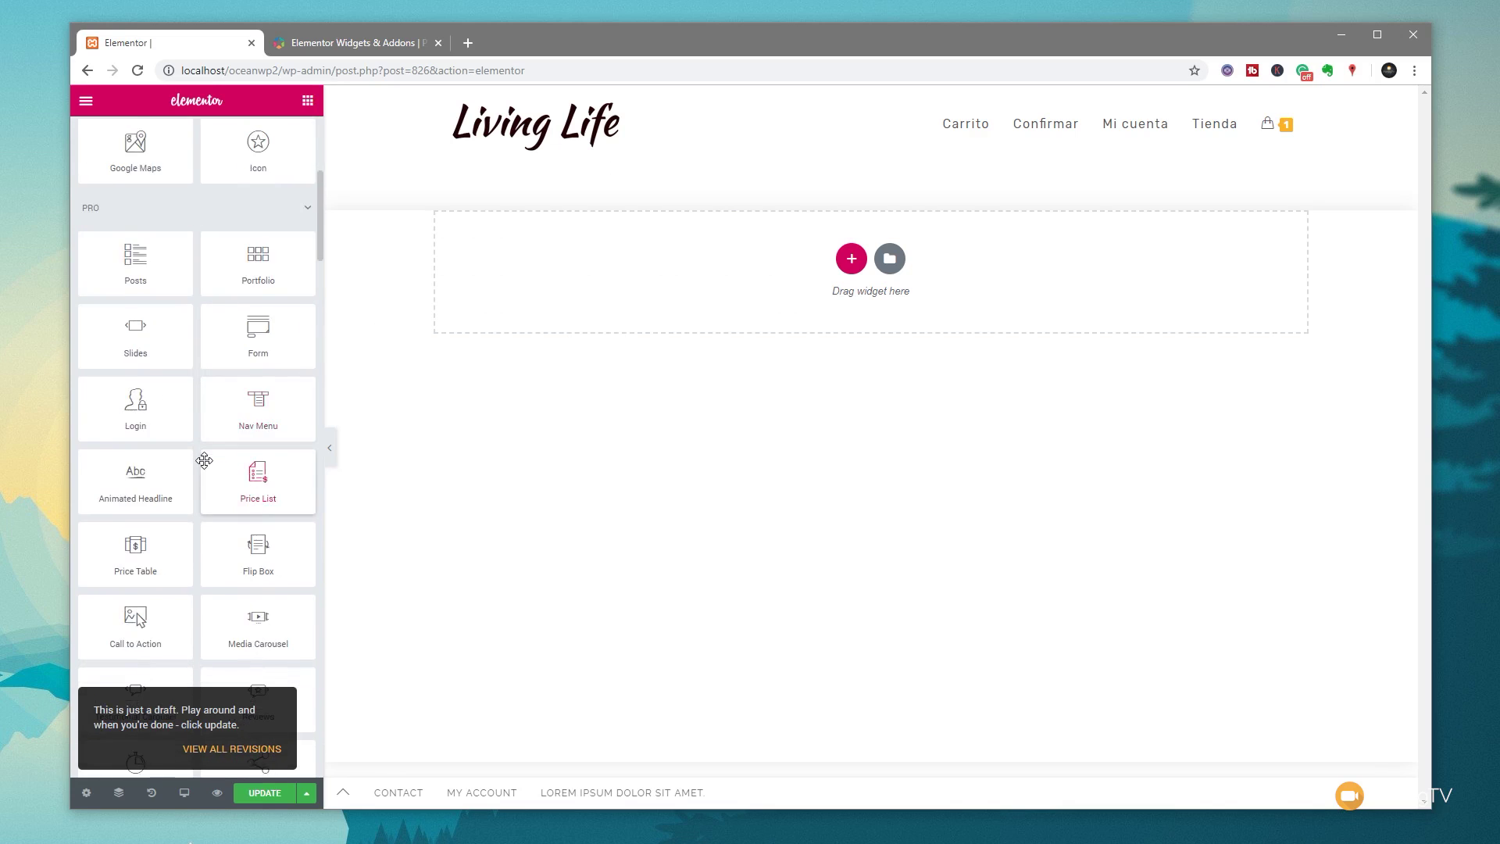
{"action": "scroll", "coordinate": [204, 465], "scroll_direction": "down", "scroll_amount": 18}
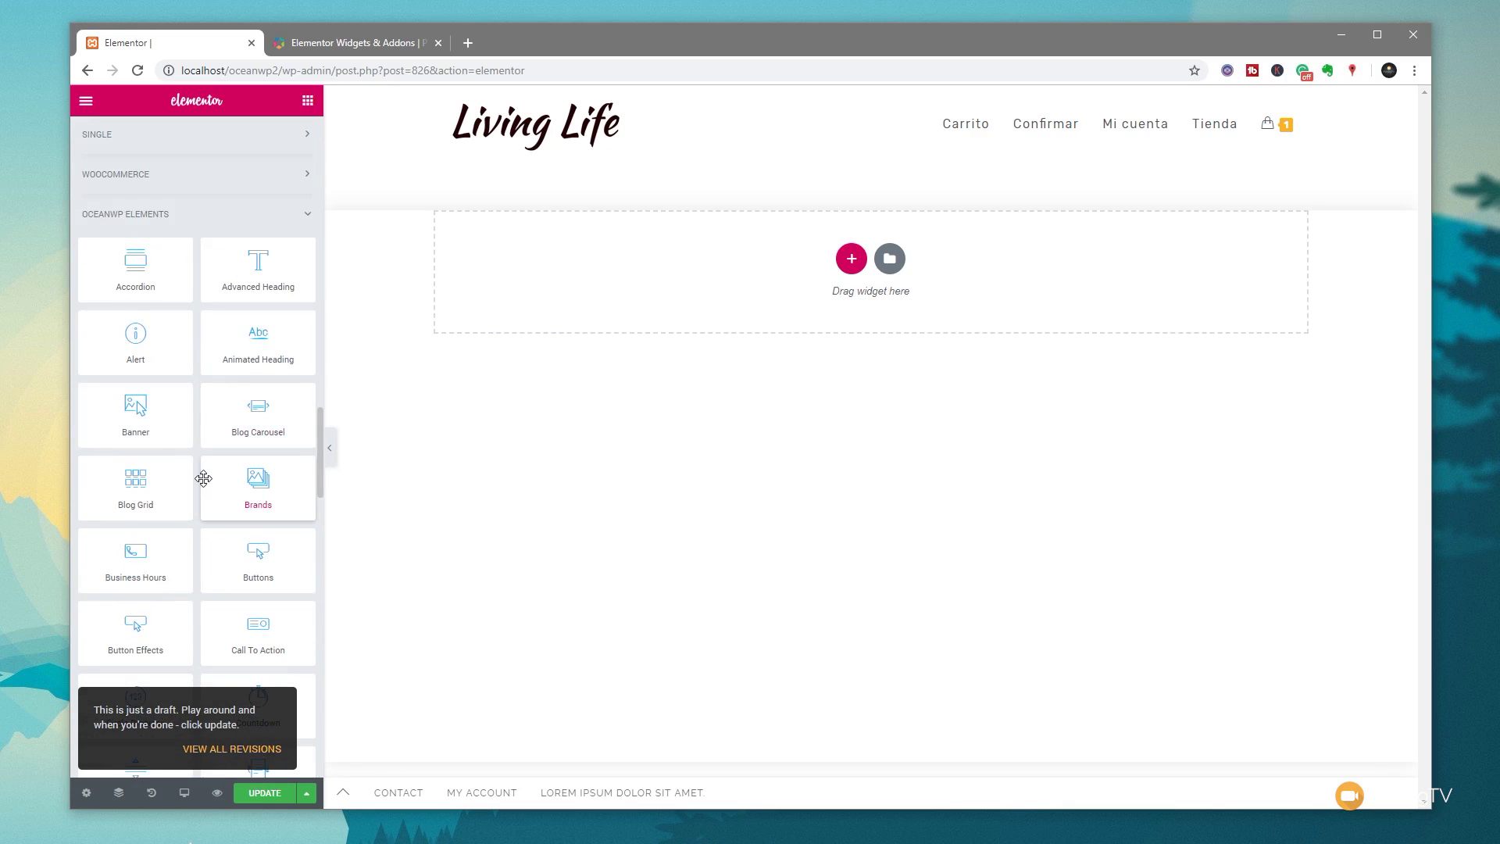
{"action": "scroll", "coordinate": [204, 485], "scroll_direction": "down", "scroll_amount": 12}
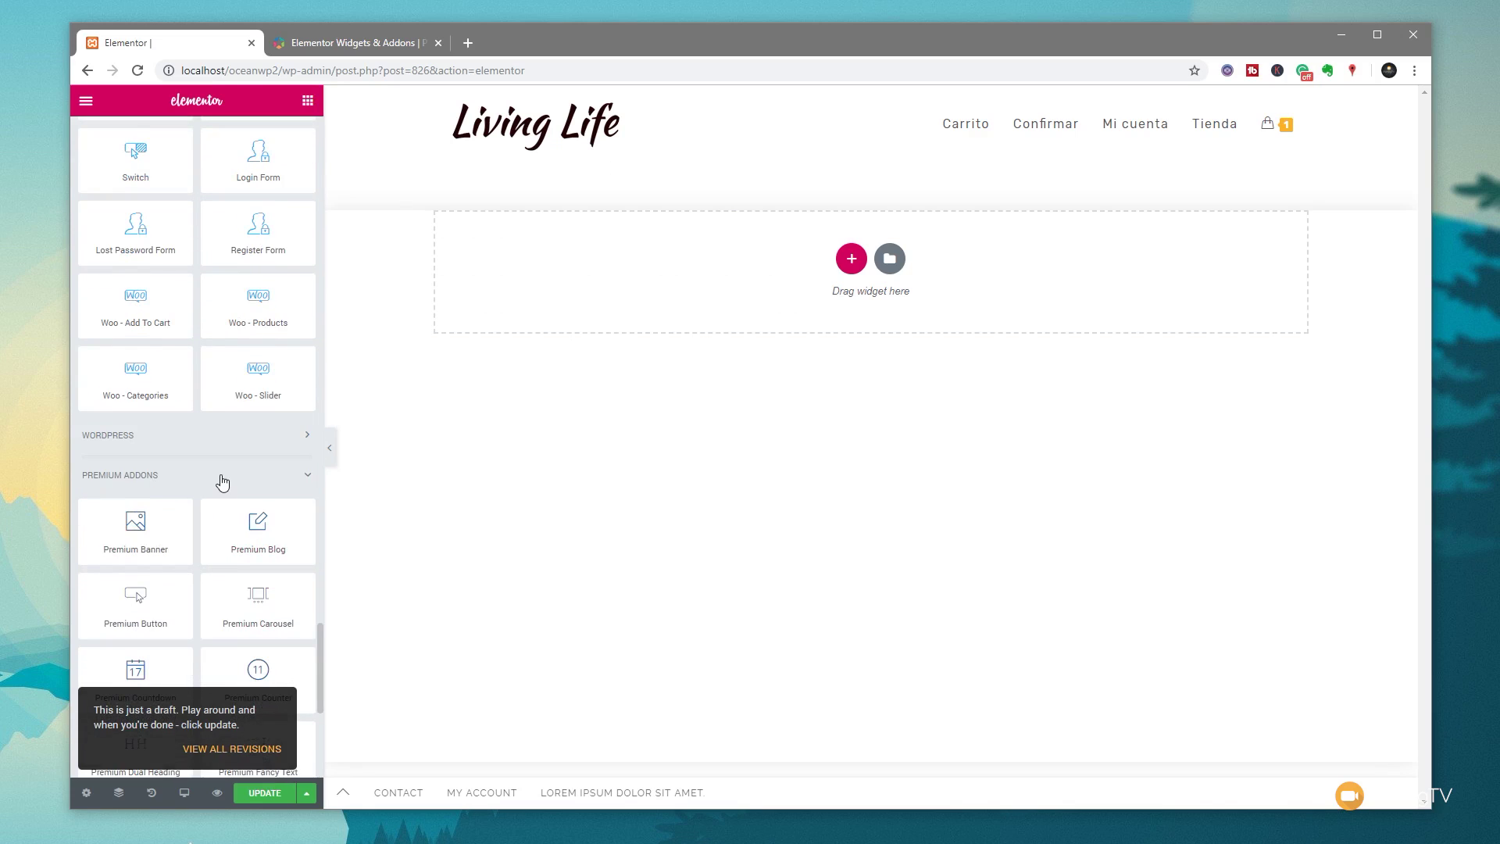
{"action": "scroll", "coordinate": [220, 469], "scroll_direction": "down", "scroll_amount": 3}
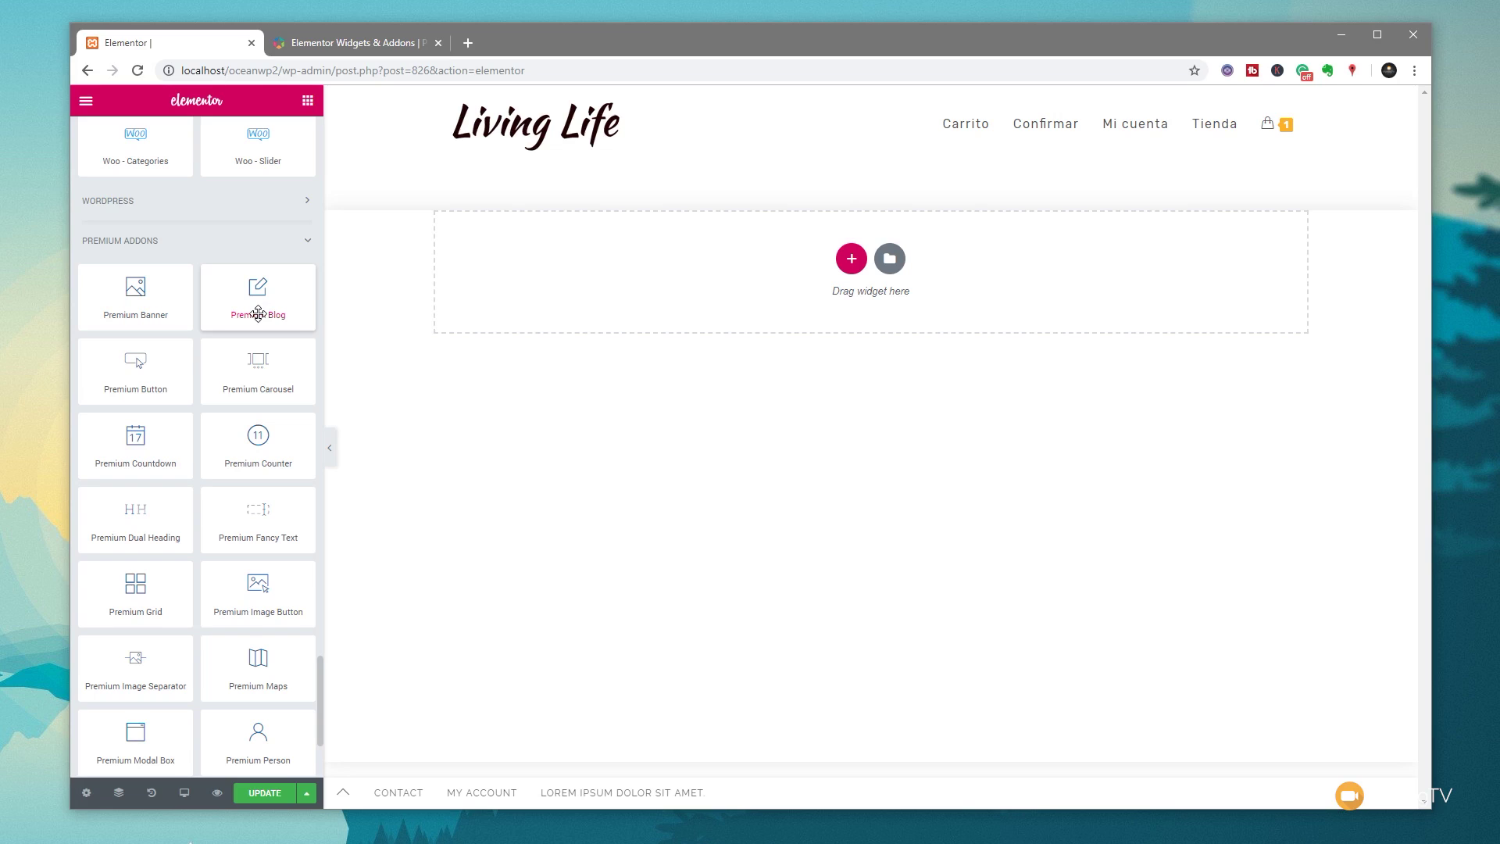
Drag a Premium Blog widget into the empty section
{"action": "left_click_drag", "start_coordinate": [258, 313], "coordinate": [601, 334]}
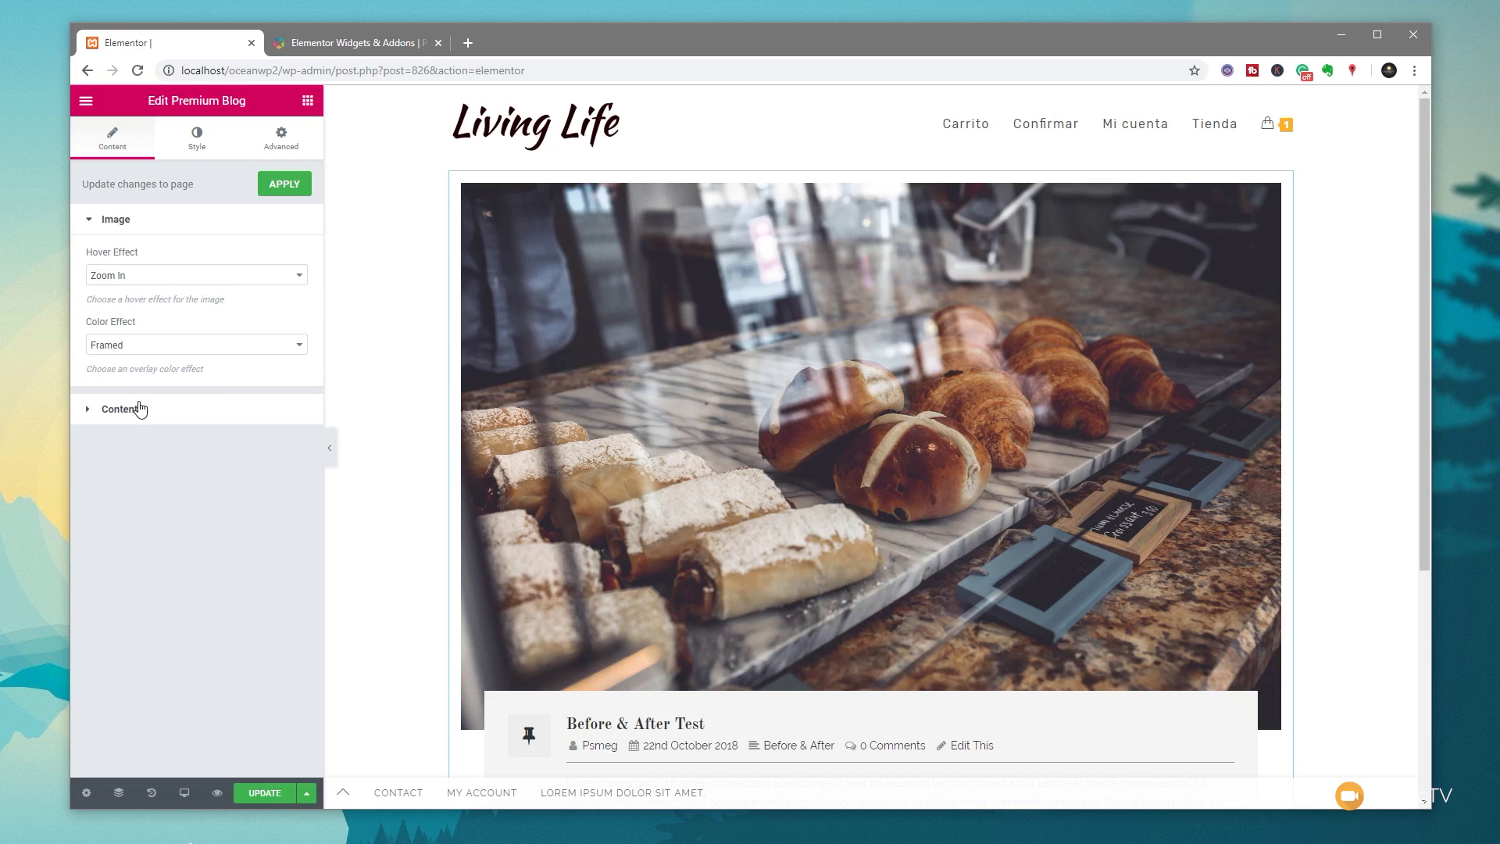
{"action": "scroll", "coordinate": [362, 474], "scroll_direction": "down", "scroll_amount": 4}
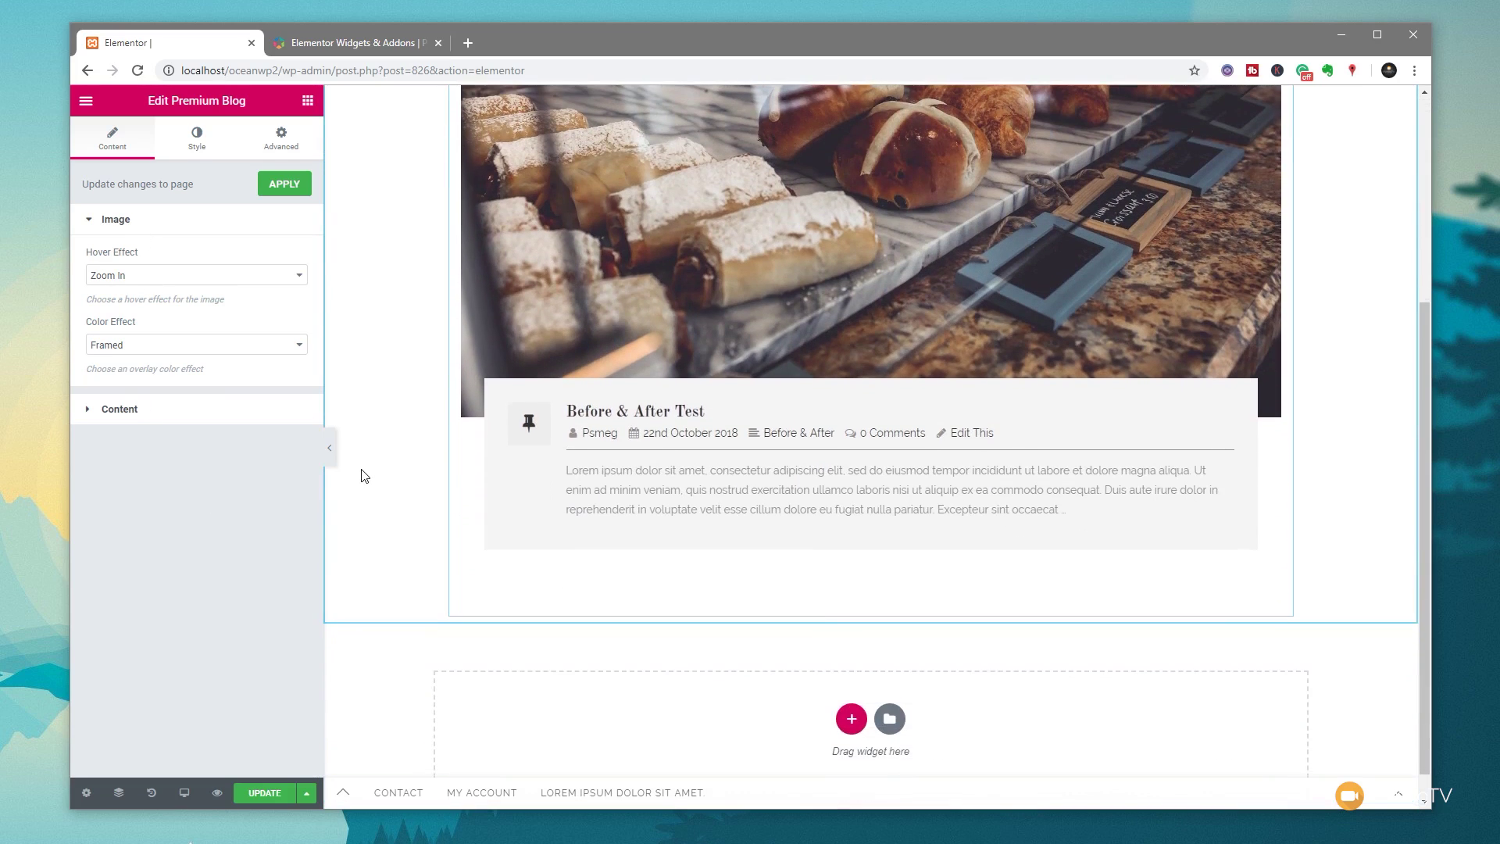
{"action": "scroll", "coordinate": [361, 476], "scroll_direction": "up", "scroll_amount": 3}
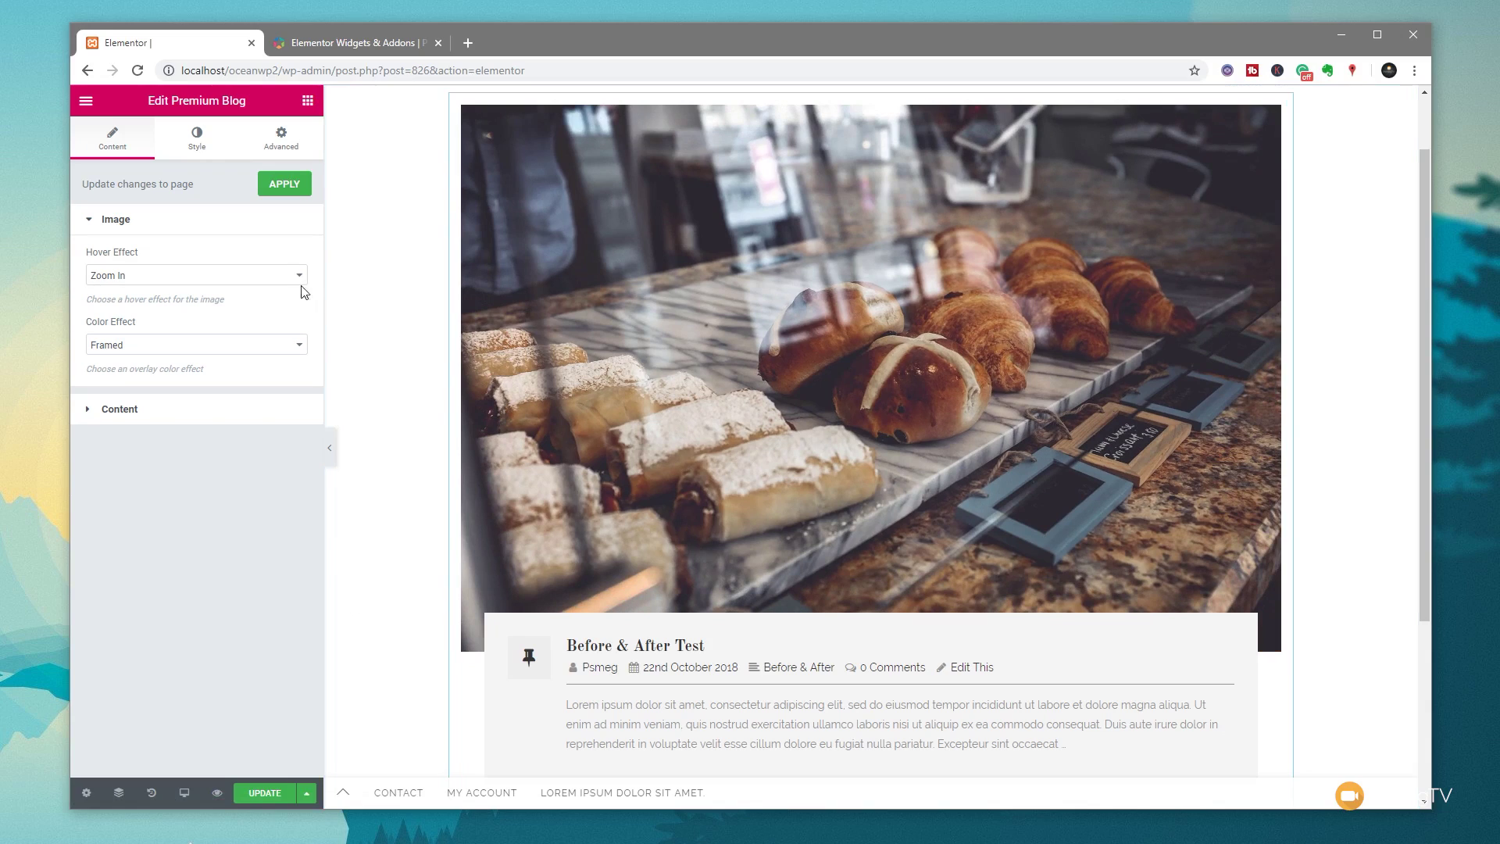
Set the blog image hover effect to Blur and the colour effect to Bordered
{"action": "left_click", "coordinate": [162, 280]}
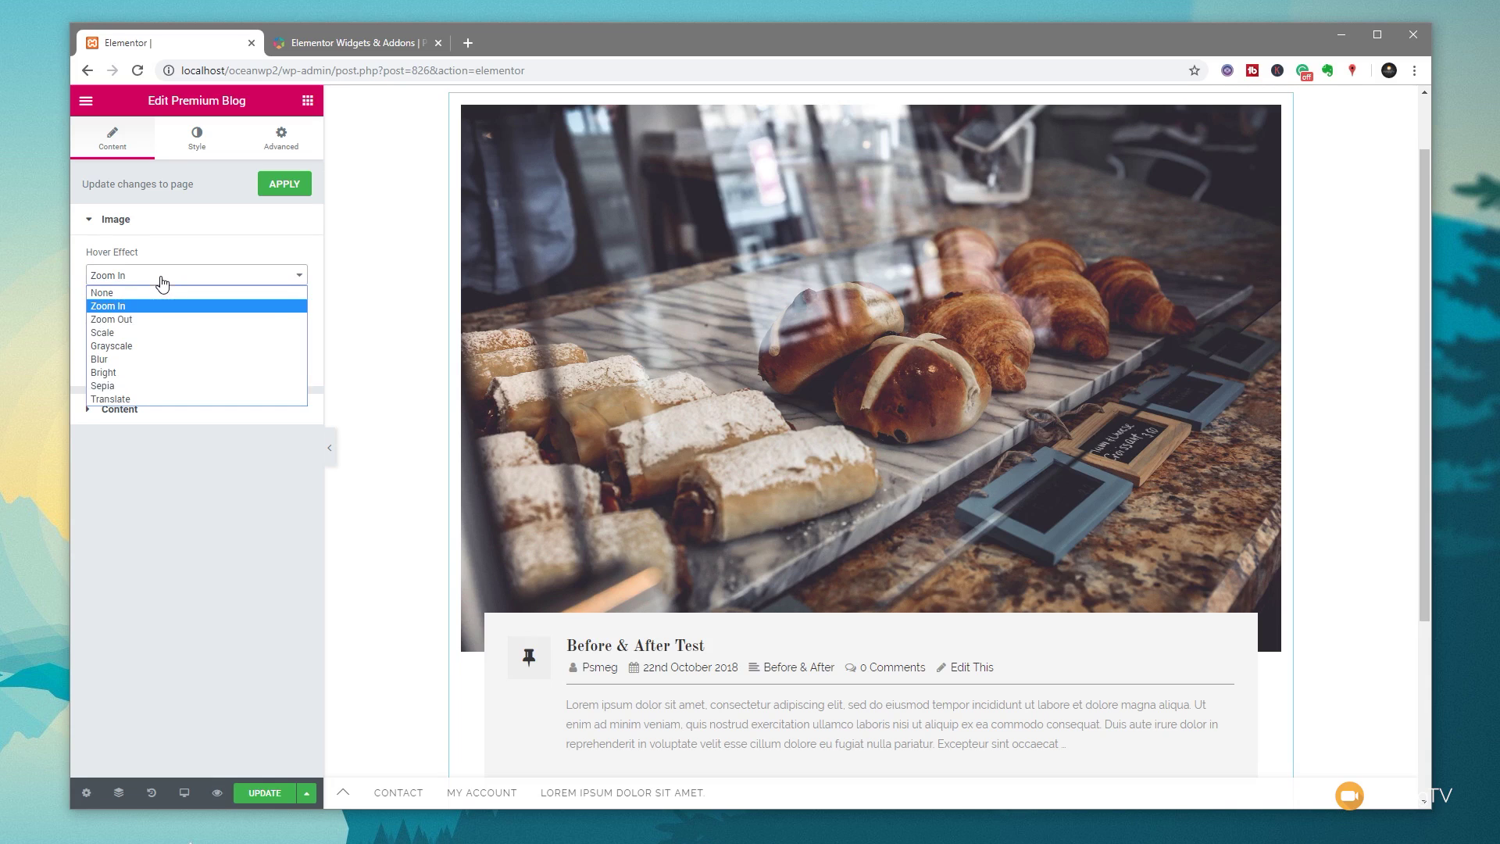
{"action": "left_click", "coordinate": [156, 362]}
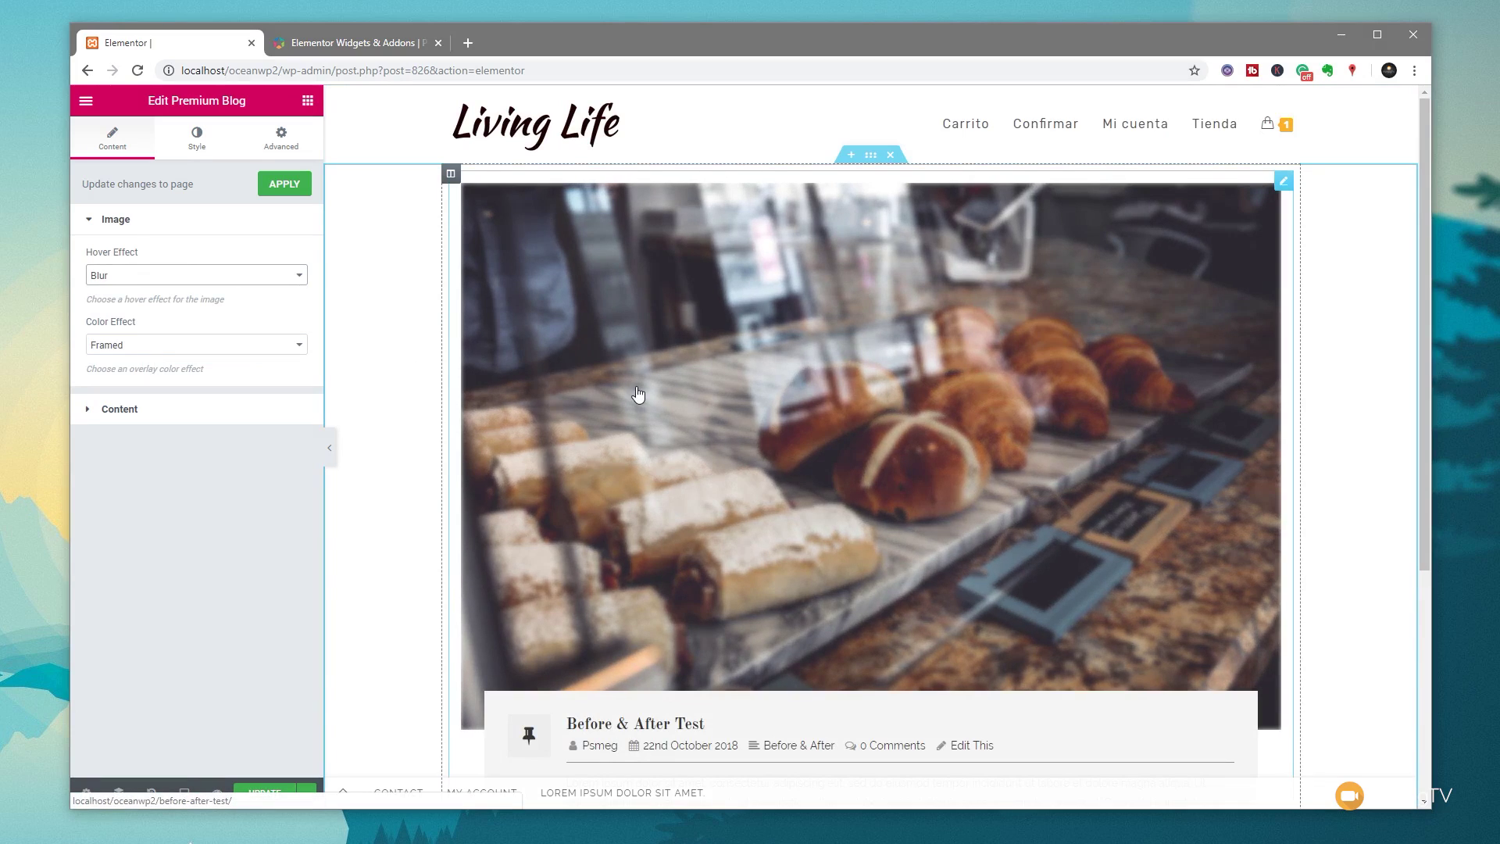
{"action": "left_click", "coordinate": [174, 353]}
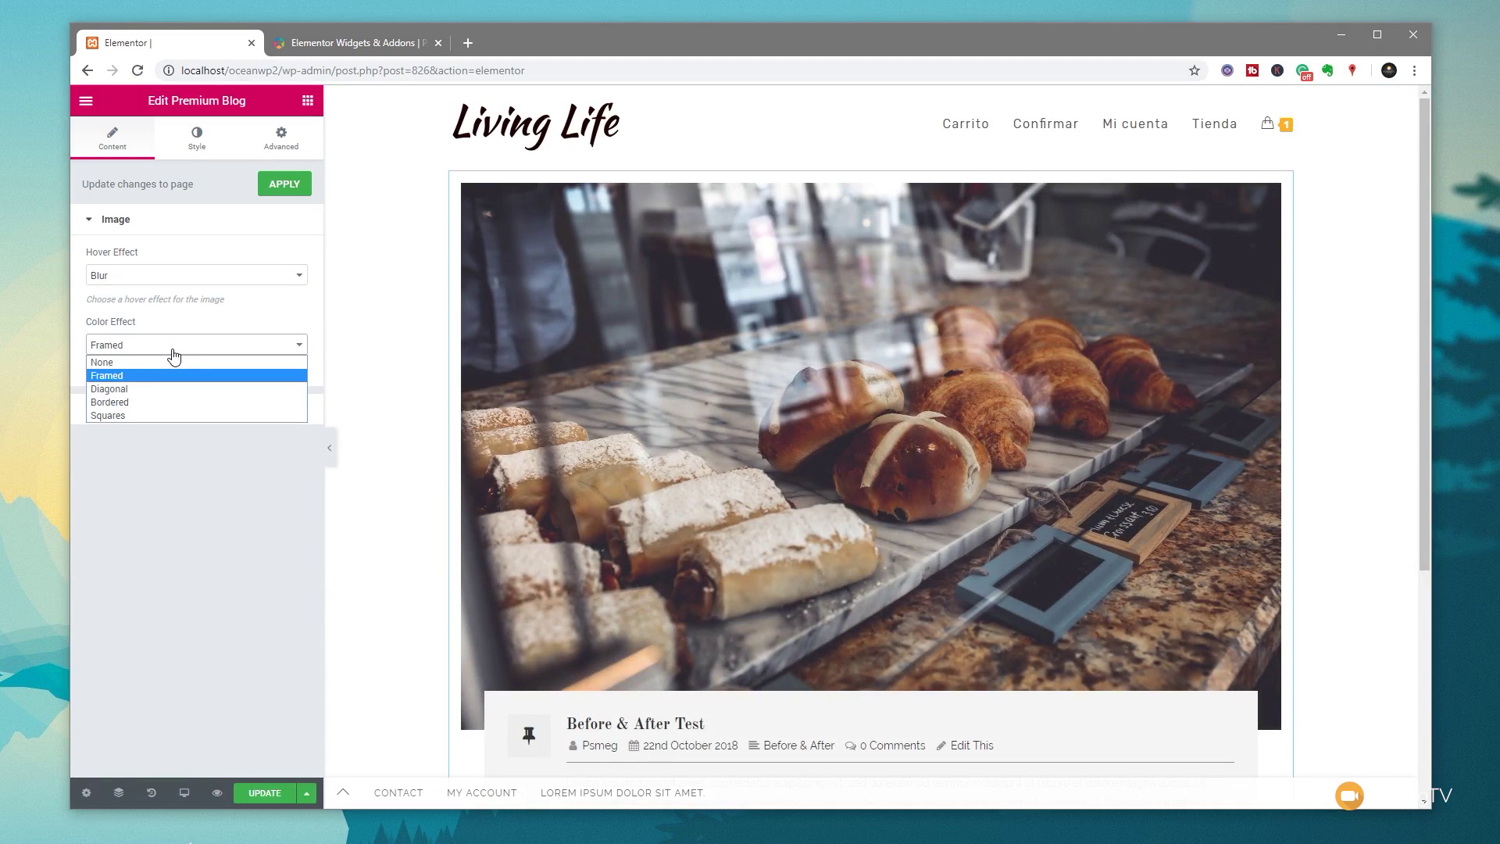
{"action": "left_click", "coordinate": [162, 404]}
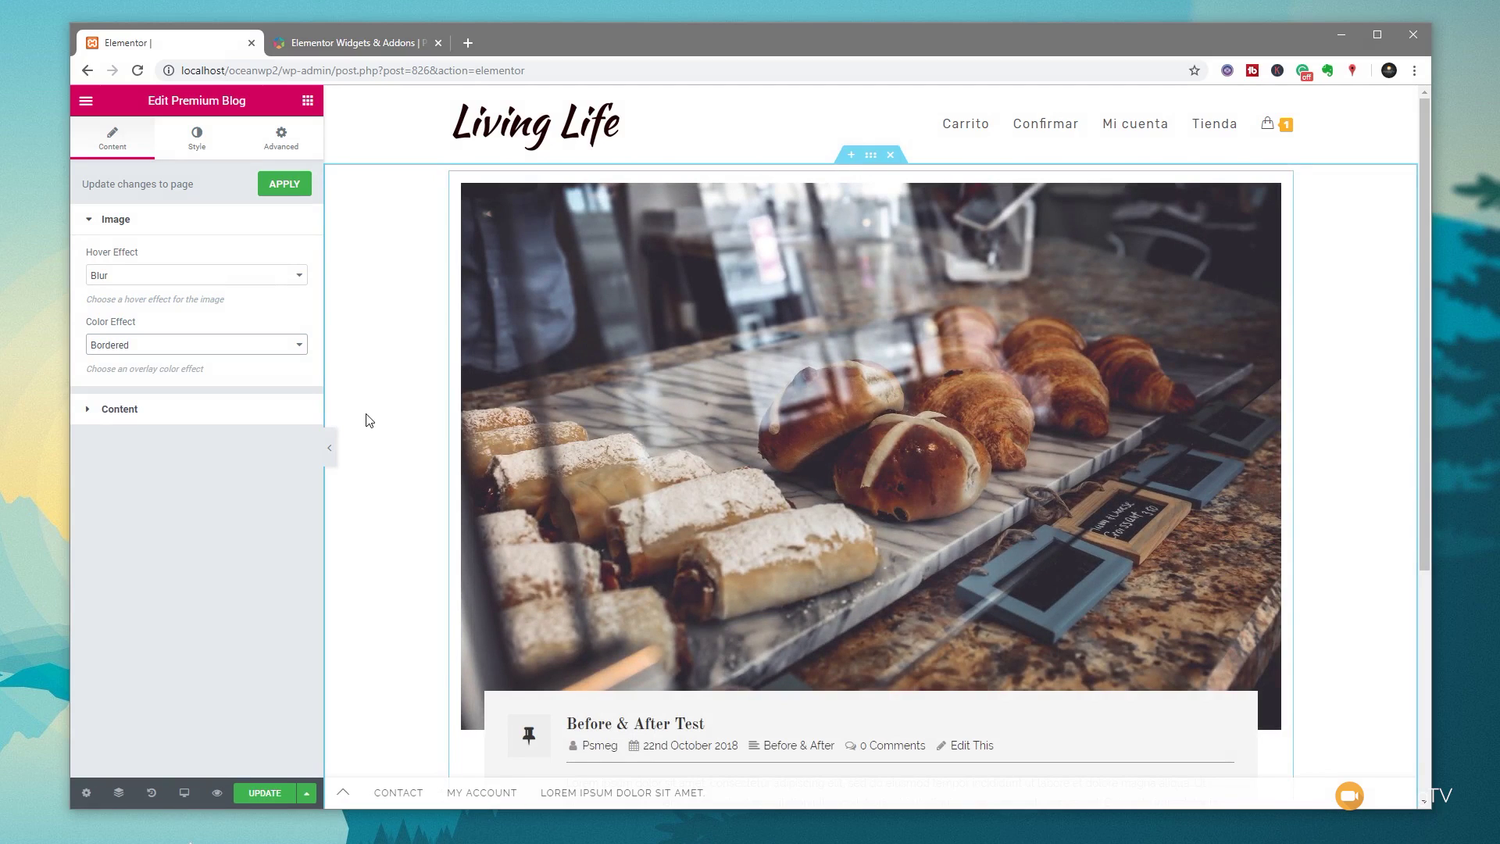
Turn on the masonry grid layout and keep the post excerpt shown
{"action": "left_click", "coordinate": [158, 414]}
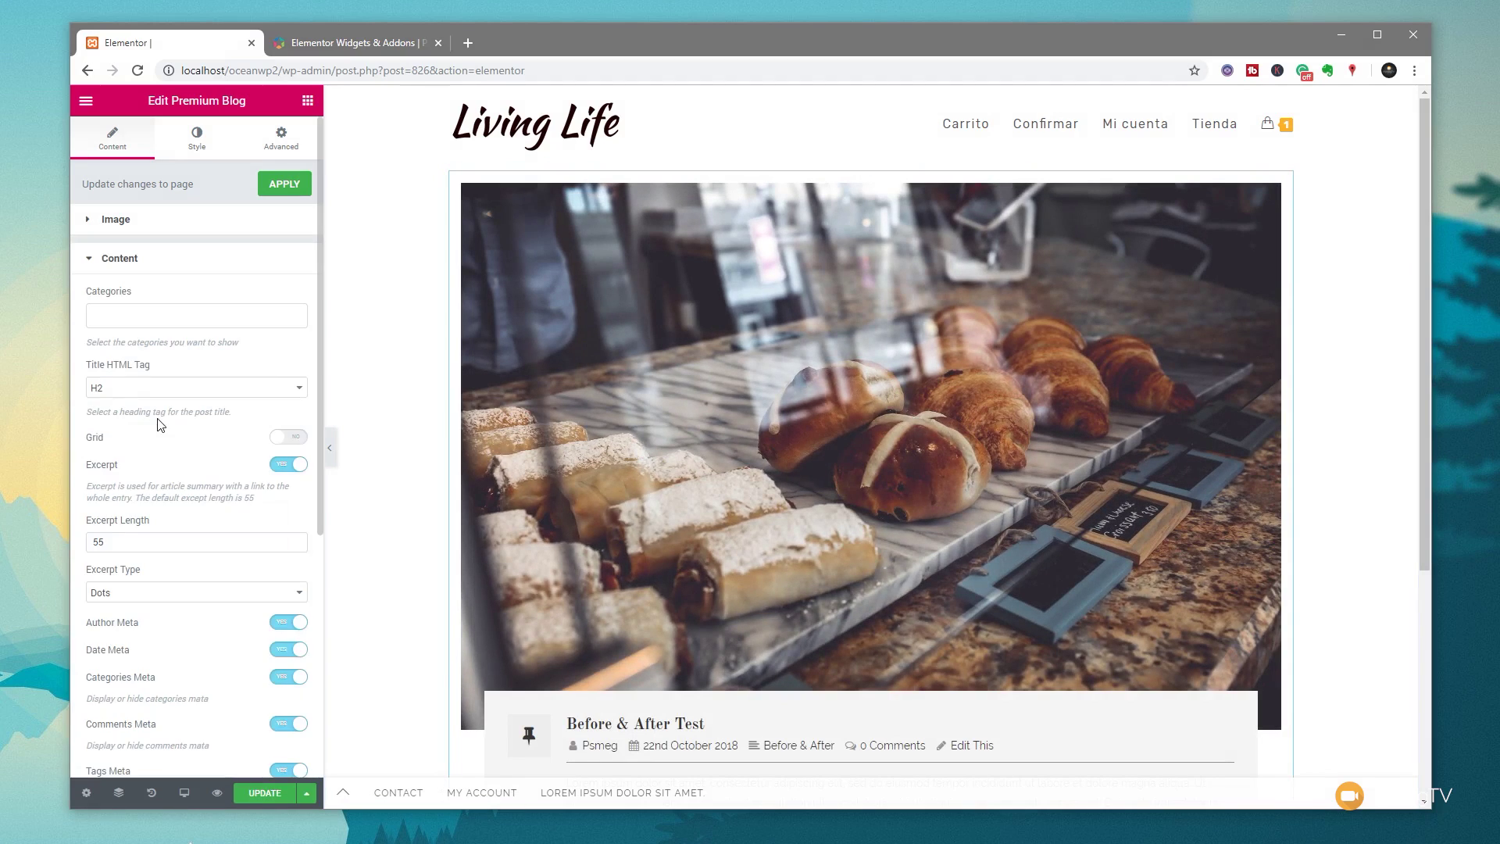
{"action": "scroll", "coordinate": [199, 469], "scroll_direction": "down", "scroll_amount": 2}
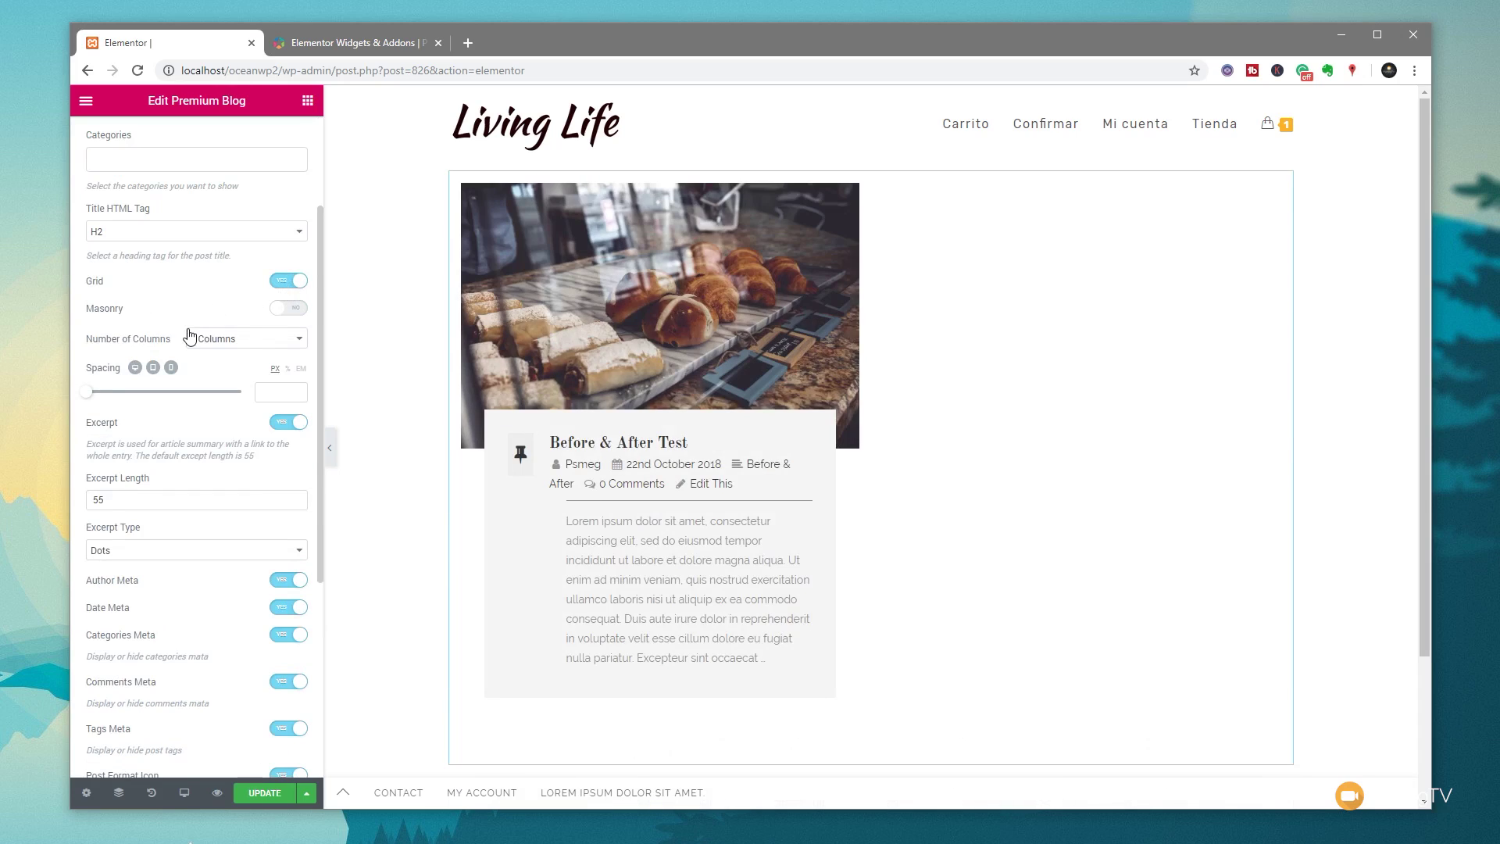
{"action": "left_click", "coordinate": [236, 343]}
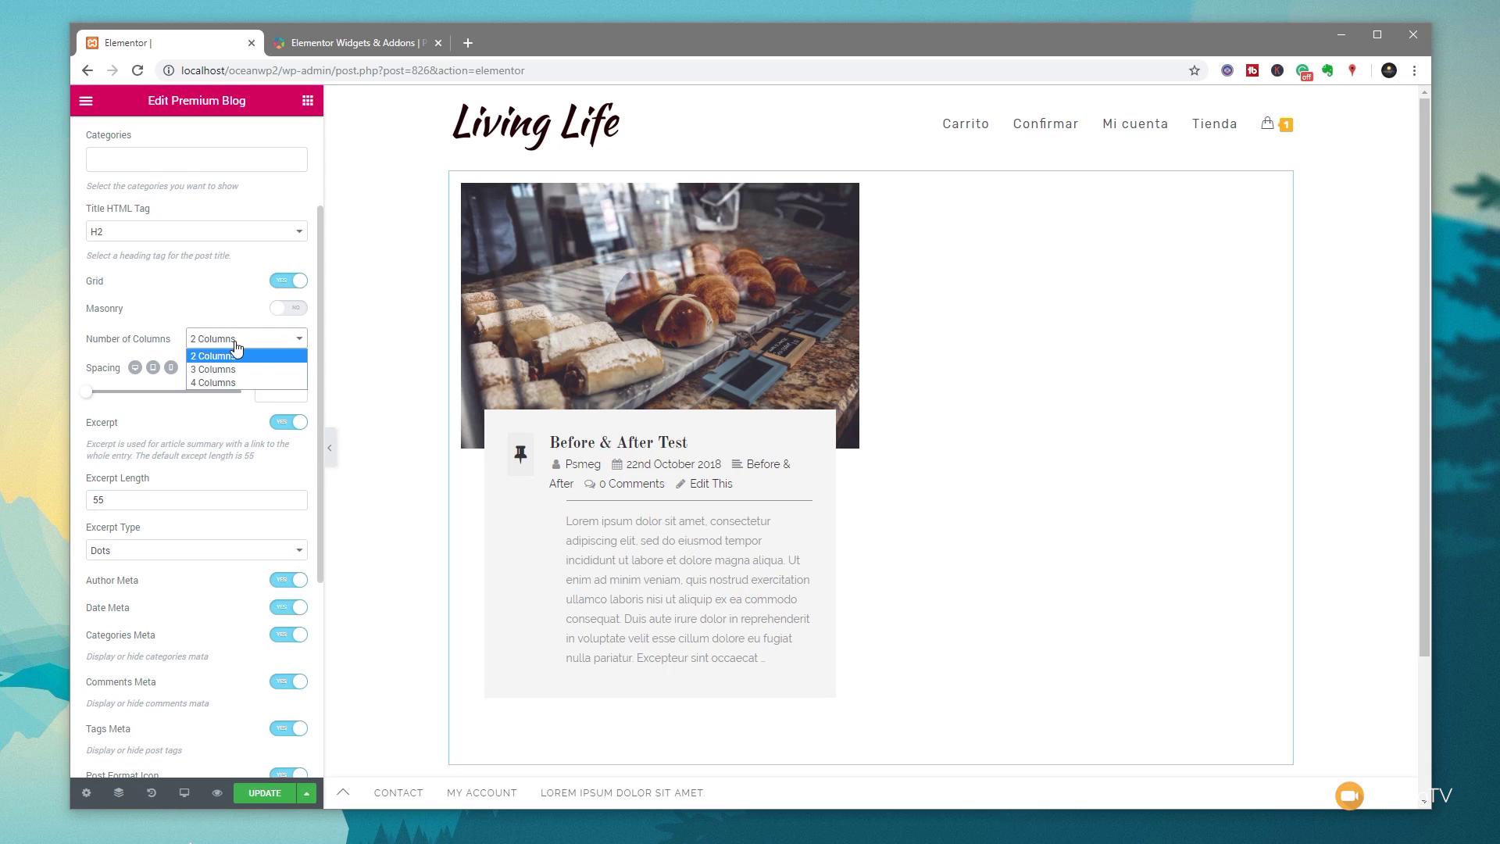
{"action": "left_click", "coordinate": [288, 308]}
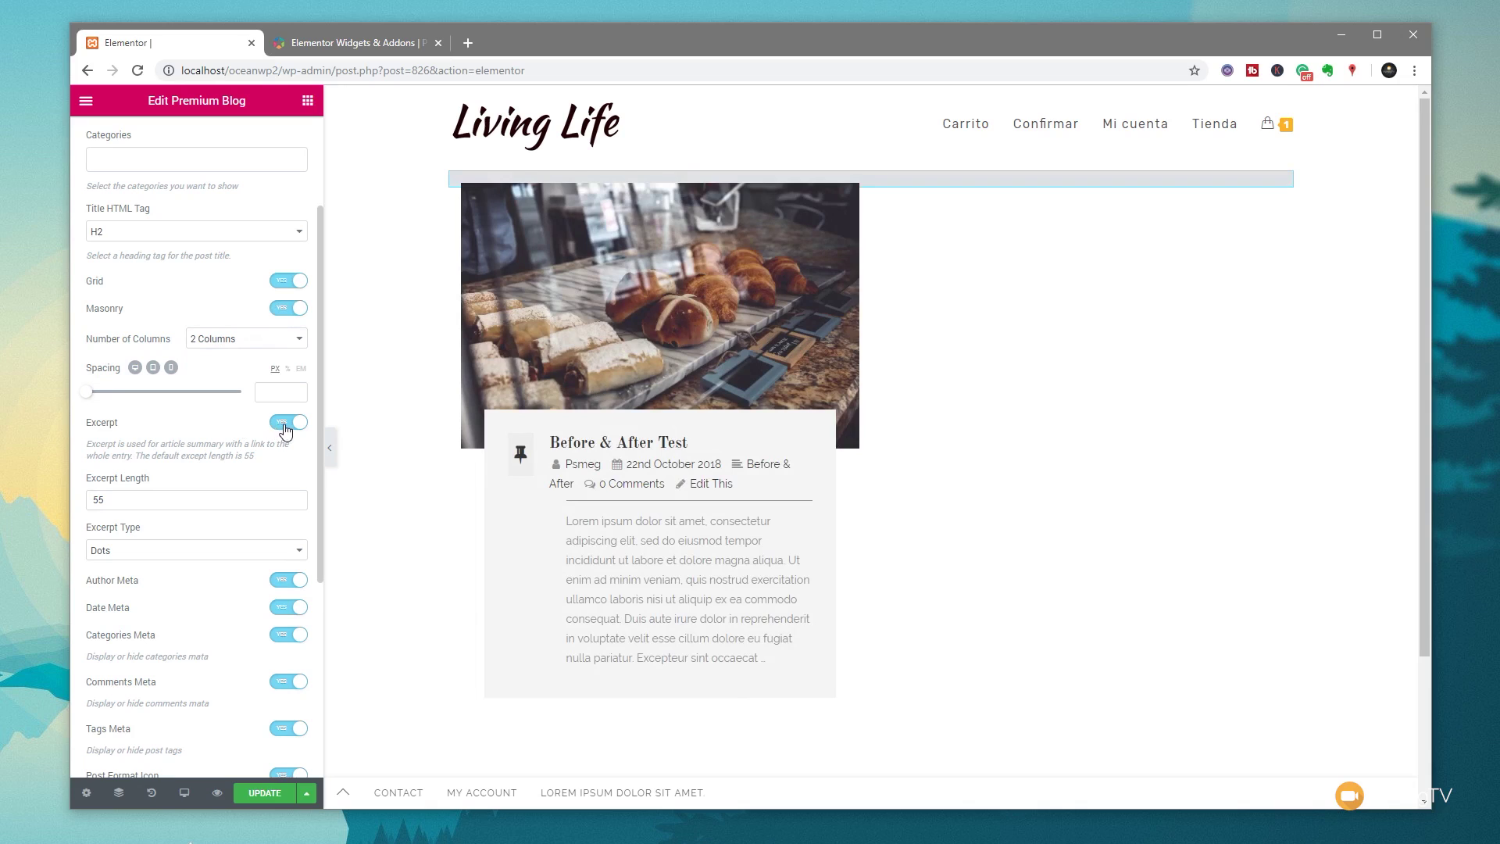
{"action": "left_click", "coordinate": [288, 425]}
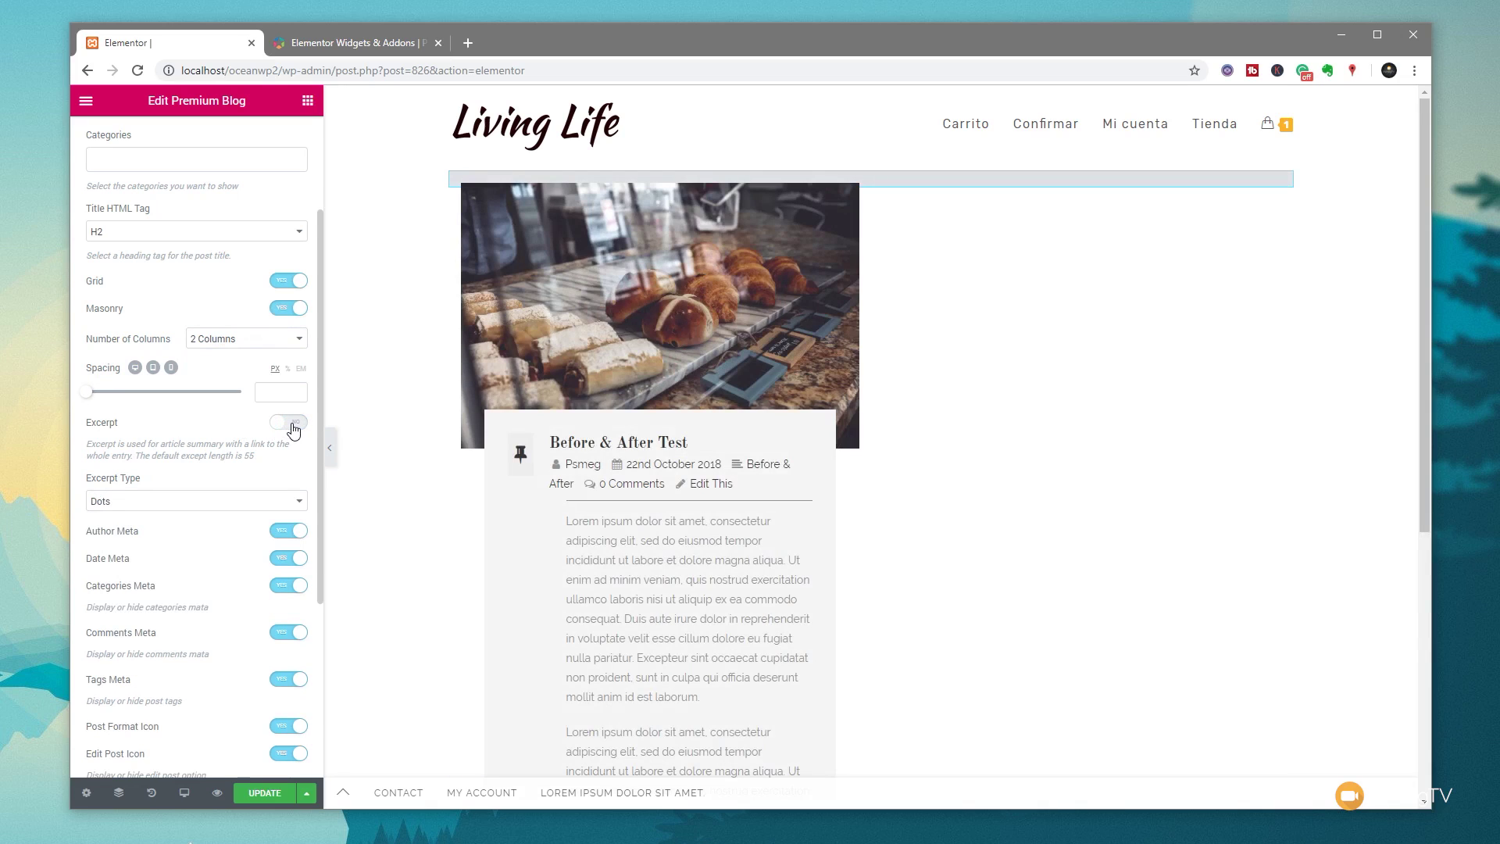
{"action": "left_click", "coordinate": [291, 426]}
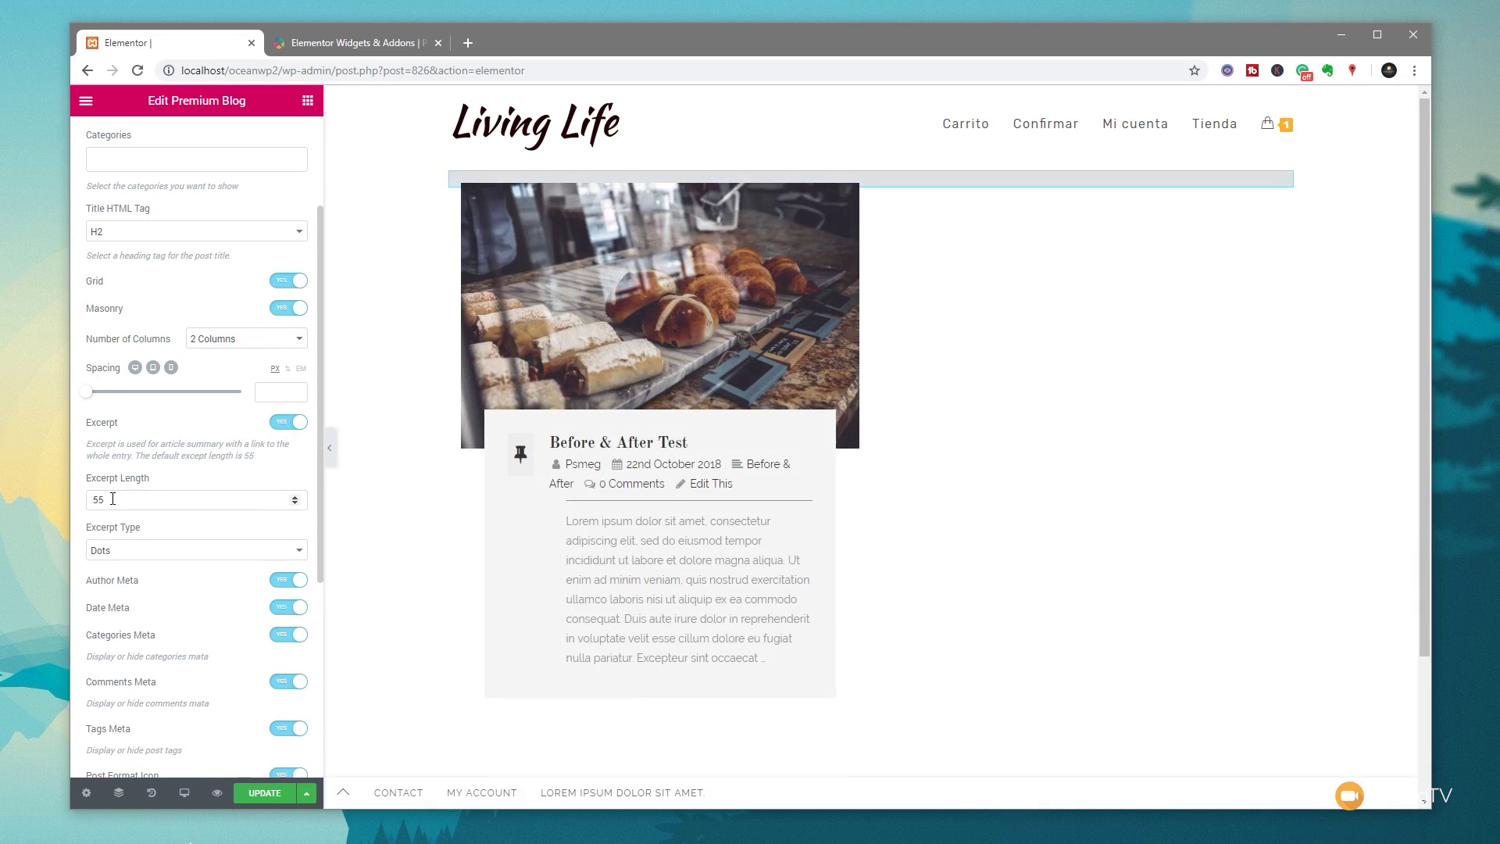
Hide the date, comments and tags meta, leaving author and category visible
{"action": "scroll", "coordinate": [184, 502], "scroll_direction": "down", "scroll_amount": 3}
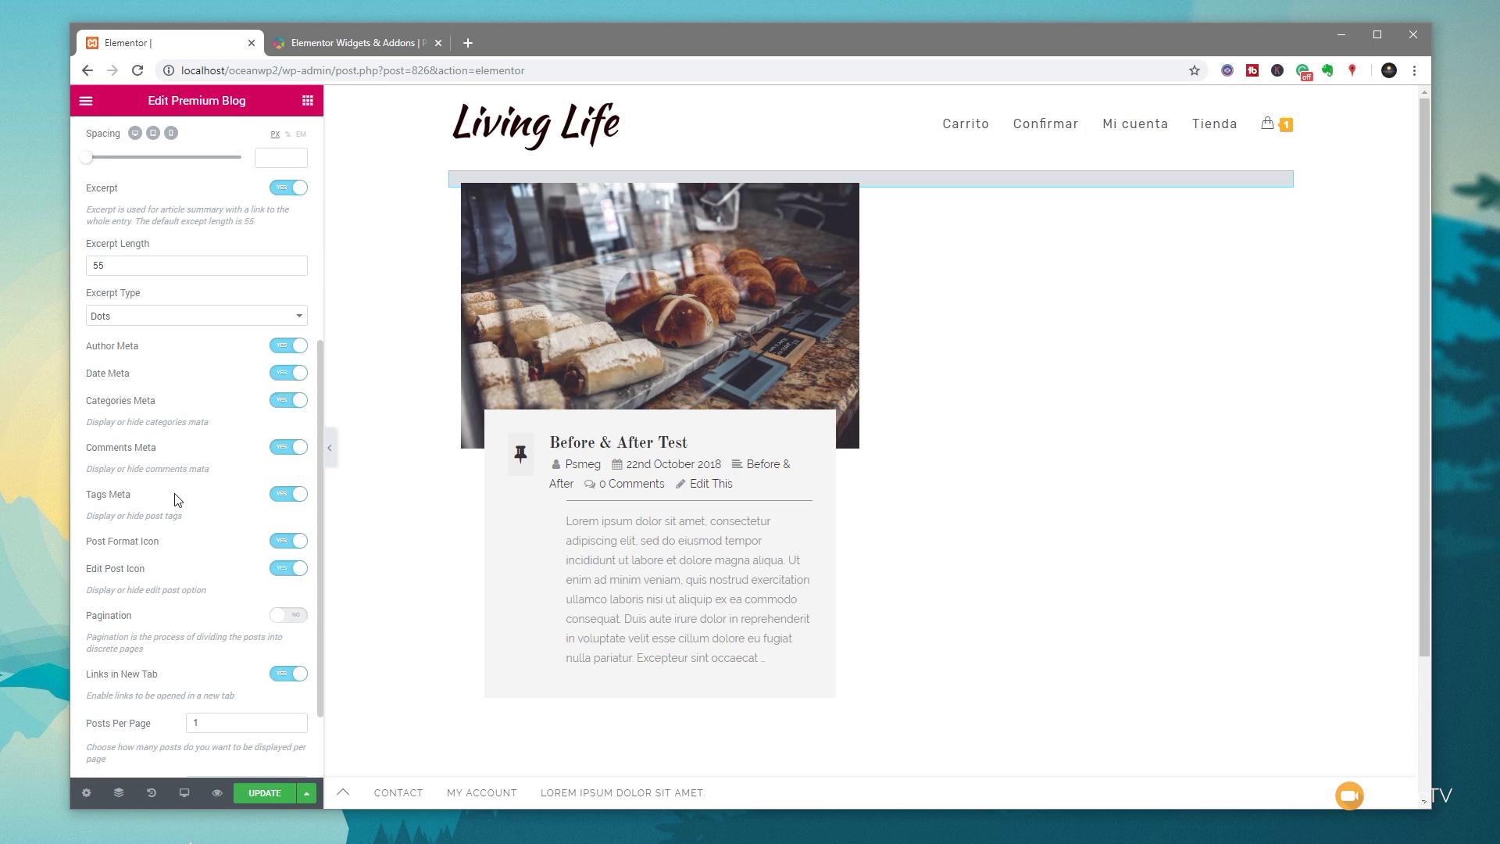
{"action": "left_click", "coordinate": [282, 378]}
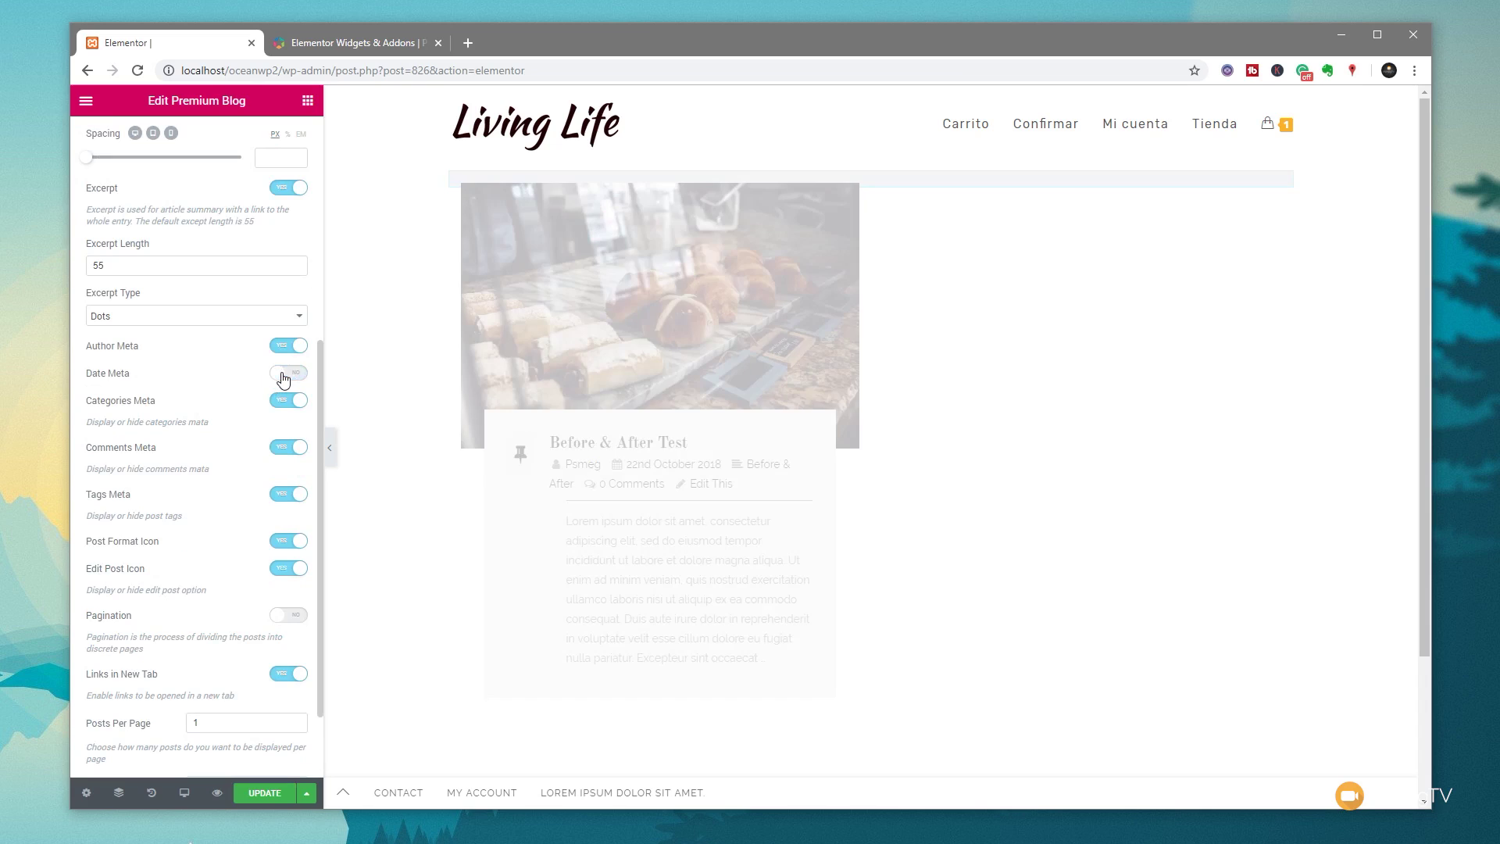
{"action": "left_click", "coordinate": [284, 447]}
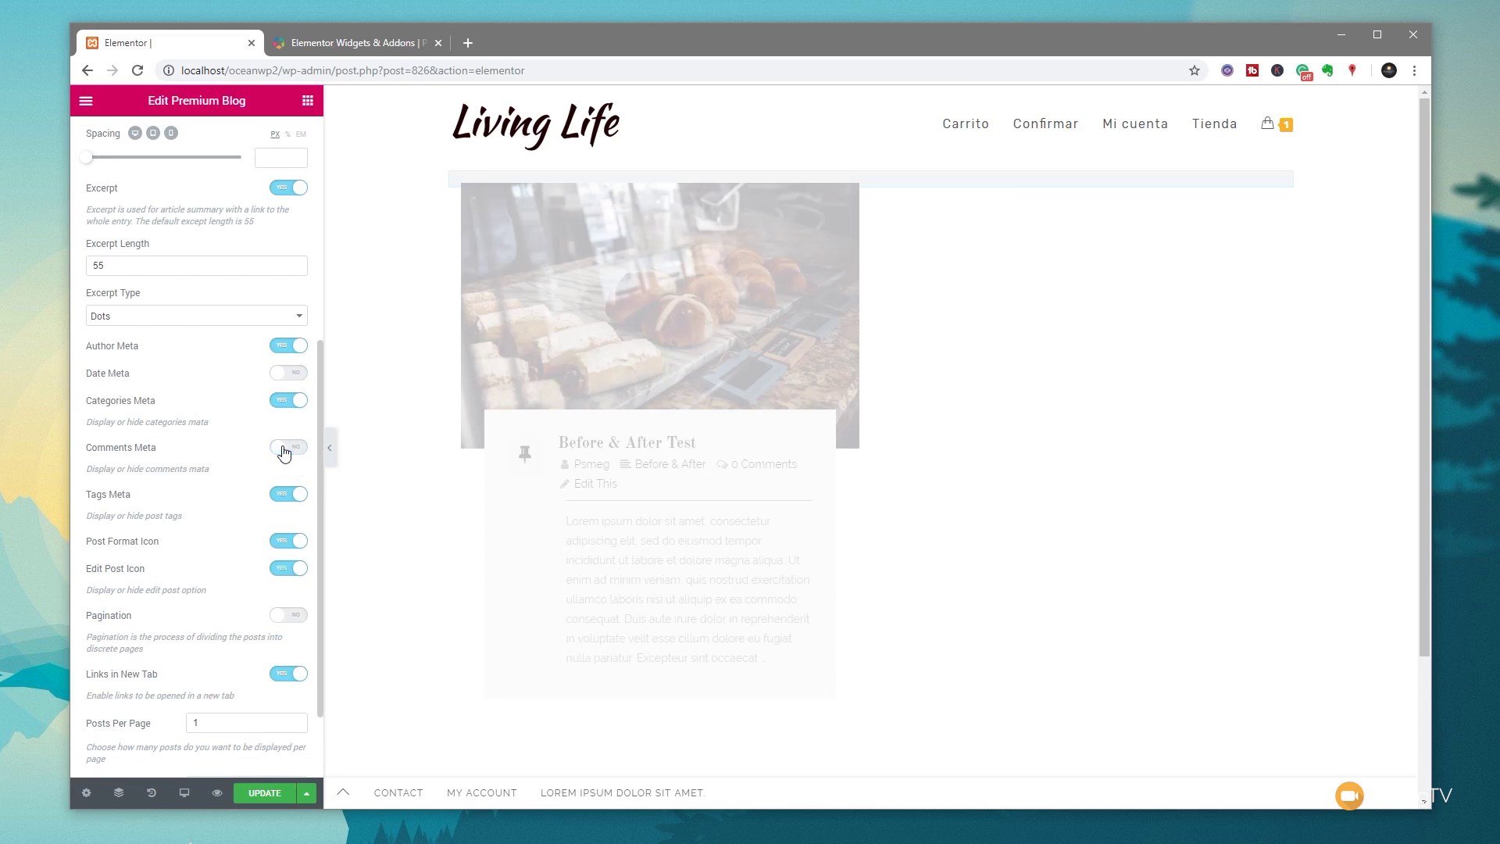
{"action": "left_click", "coordinate": [283, 494]}
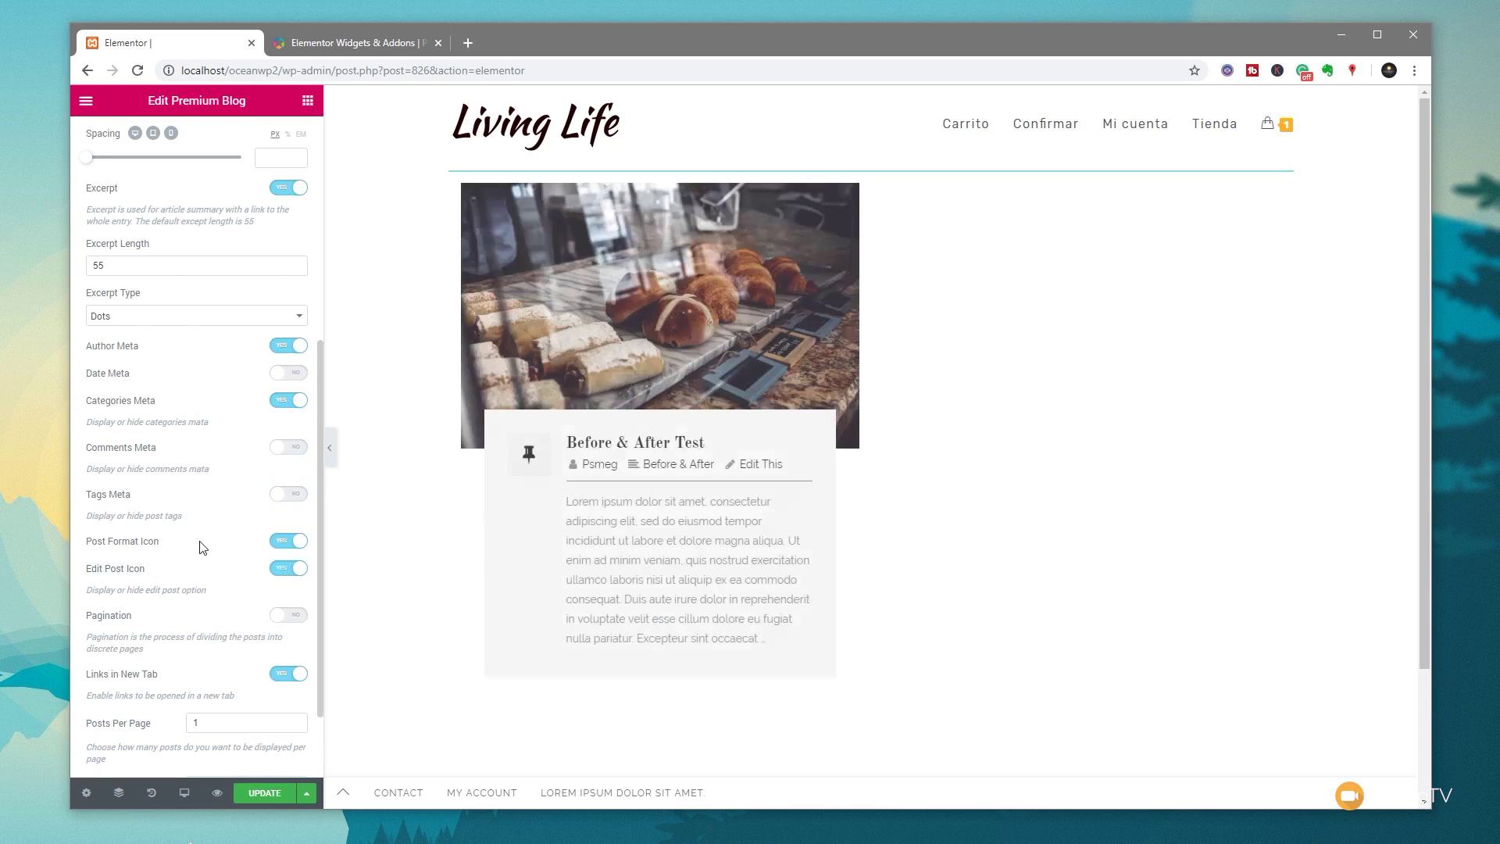
{"action": "scroll", "coordinate": [203, 553], "scroll_direction": "down", "scroll_amount": 3}
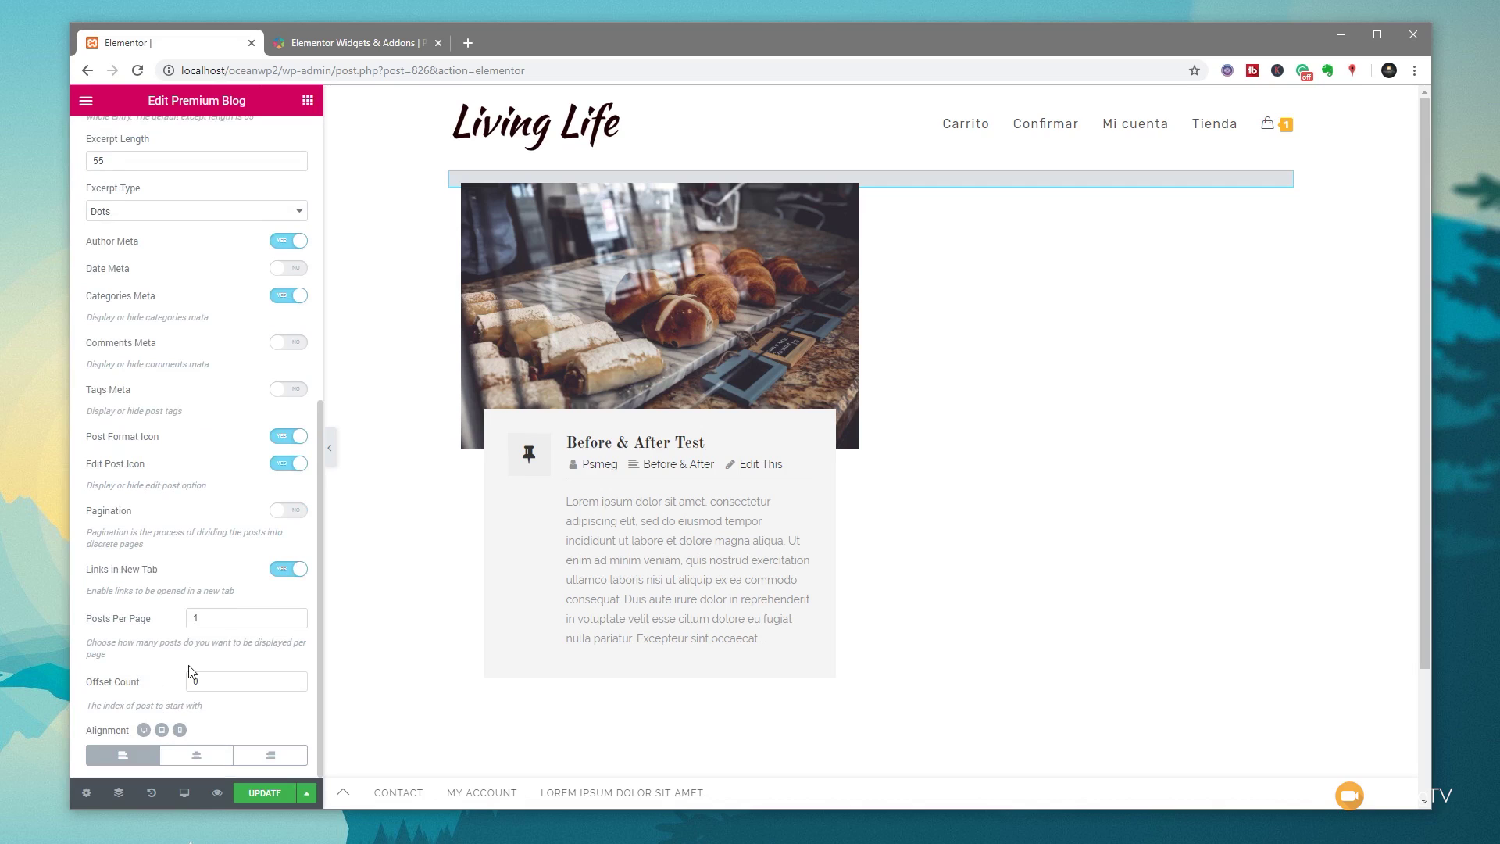
{"action": "scroll", "coordinate": [191, 672], "scroll_direction": "up", "scroll_amount": 7}
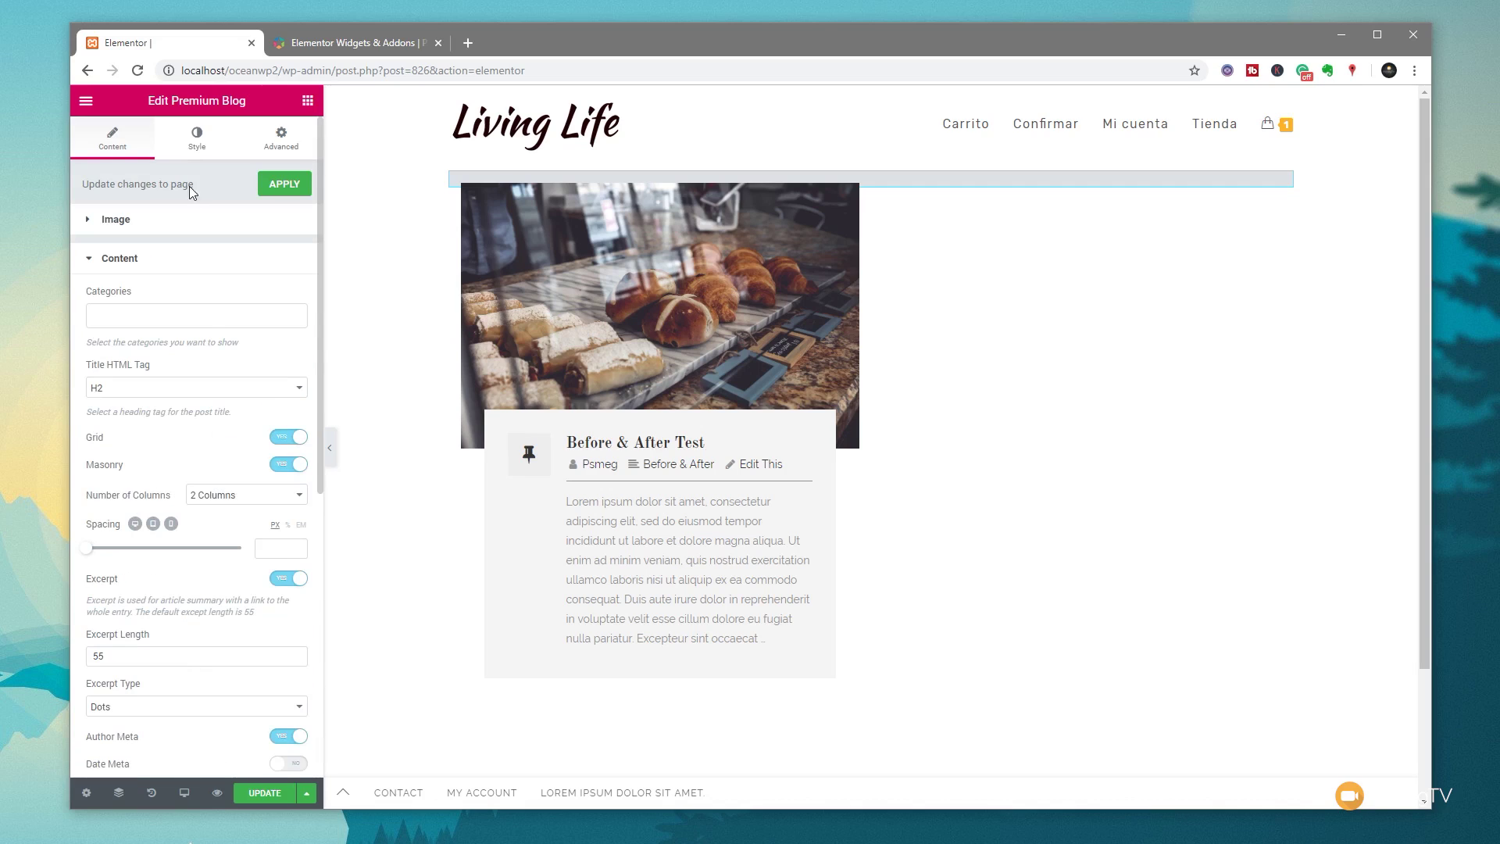
Set the post format icon size to 37 px and its colour to blue #4054b2
{"action": "left_click", "coordinate": [187, 140]}
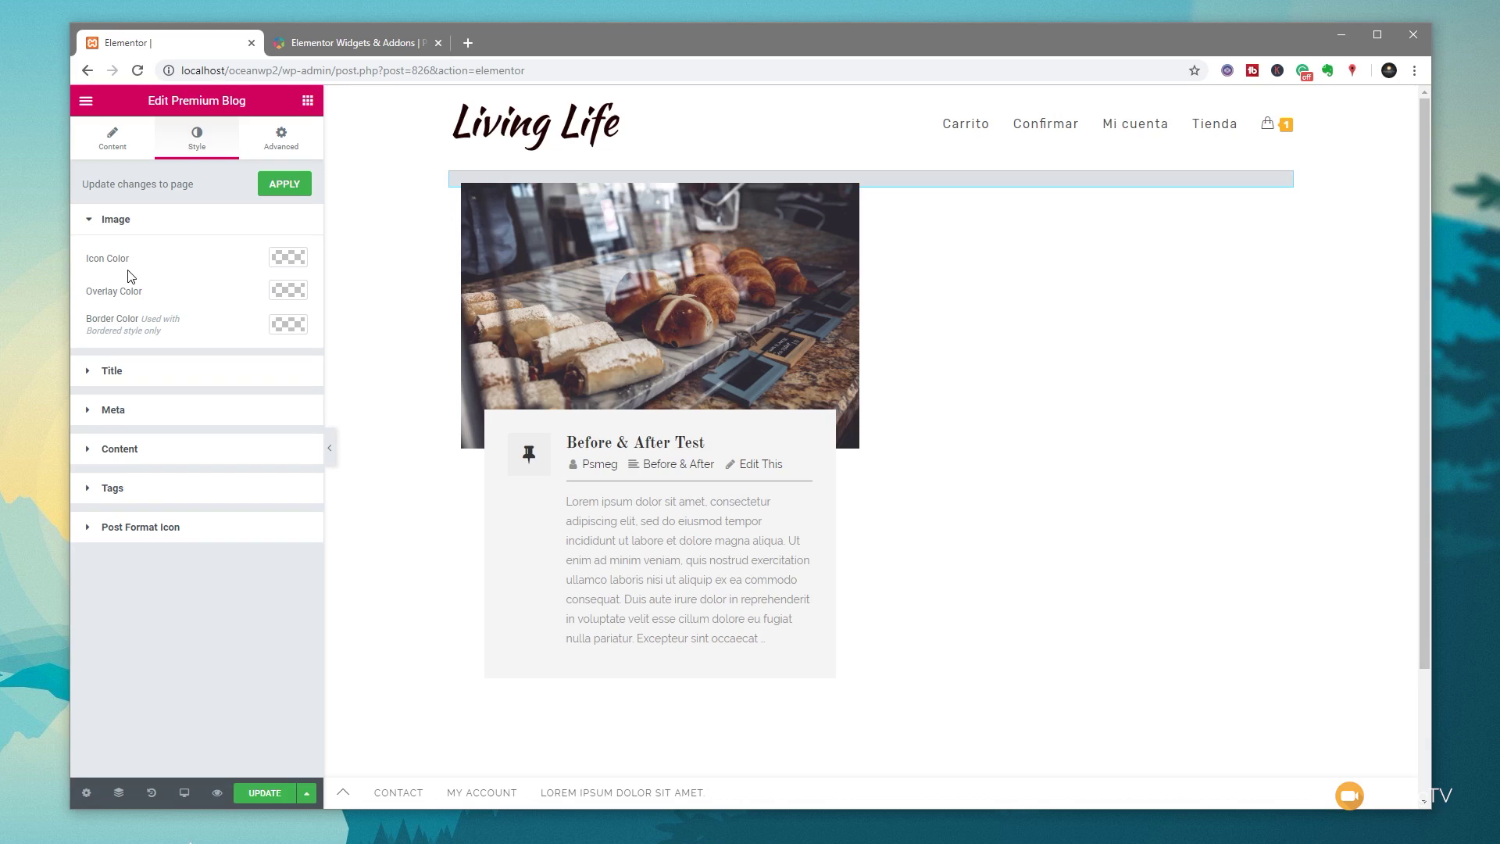
{"action": "left_click", "coordinate": [125, 533]}
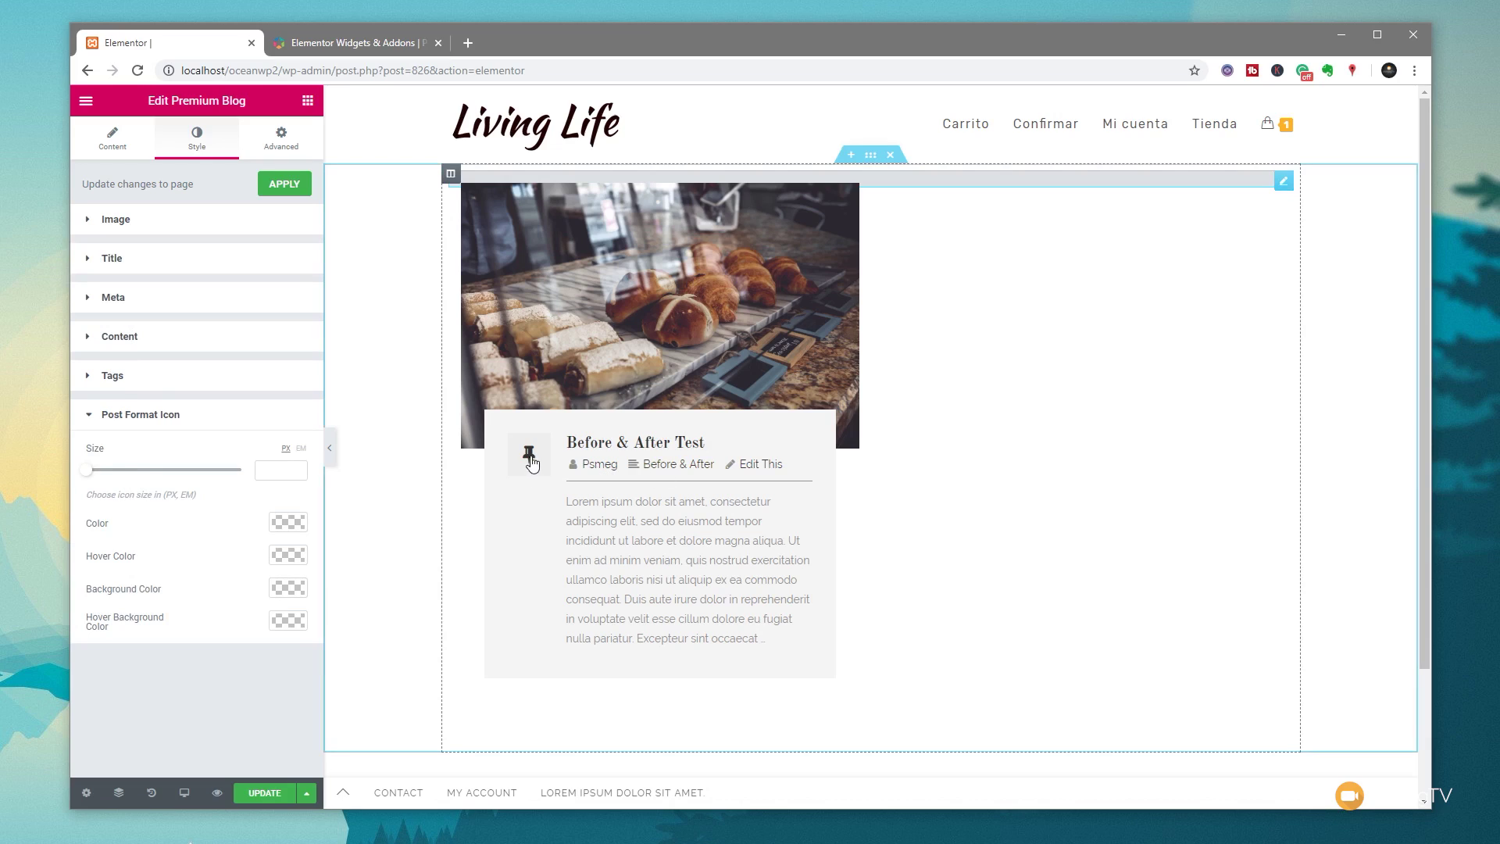
{"action": "left_click_drag", "start_coordinate": [88, 472], "coordinate": [146, 484]}
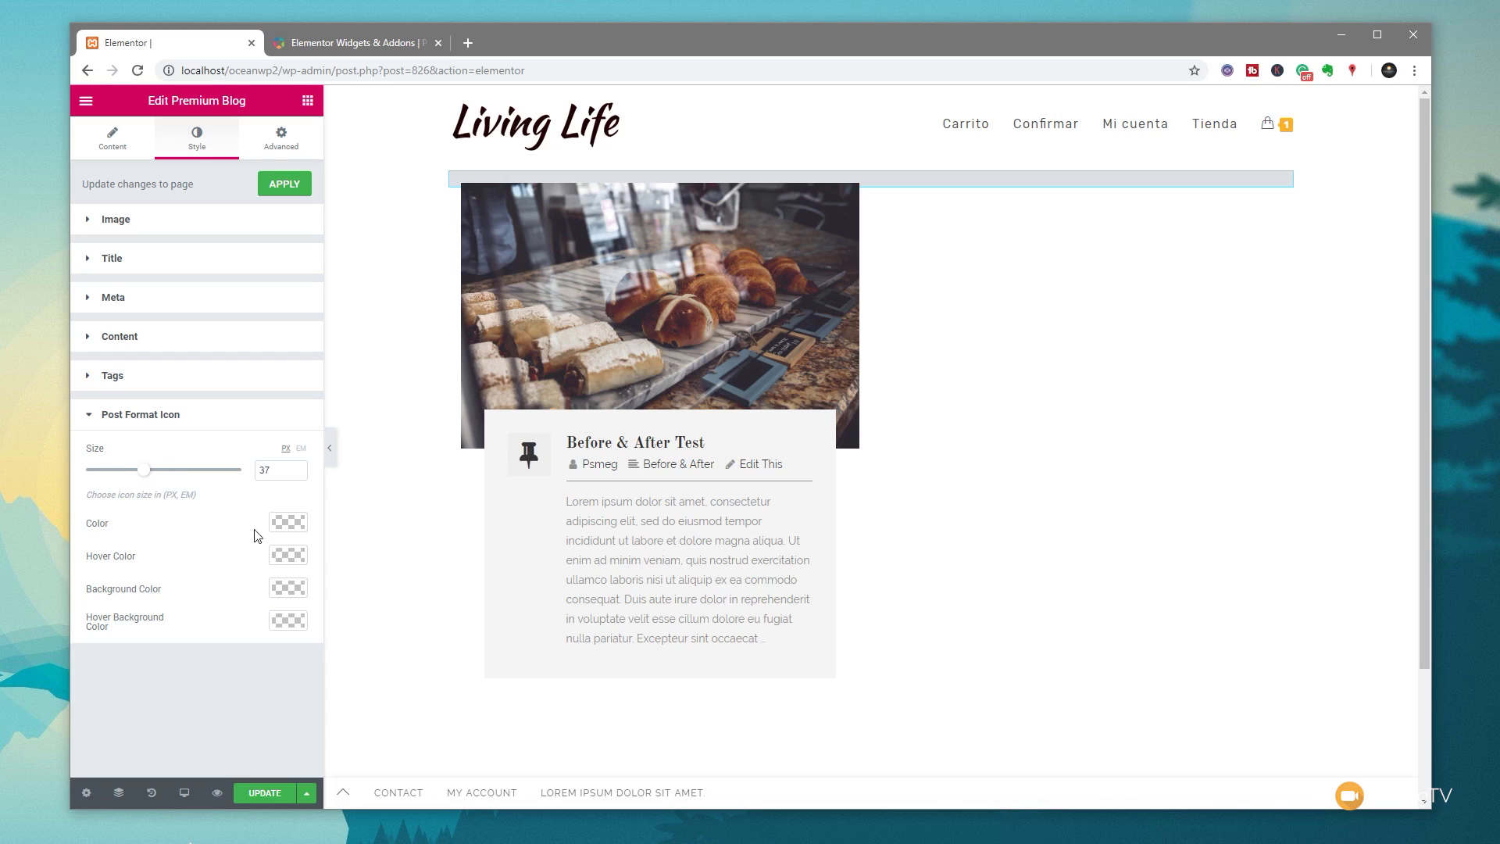
{"action": "left_click", "coordinate": [286, 524]}
{"action": "left_click", "coordinate": [192, 711]}
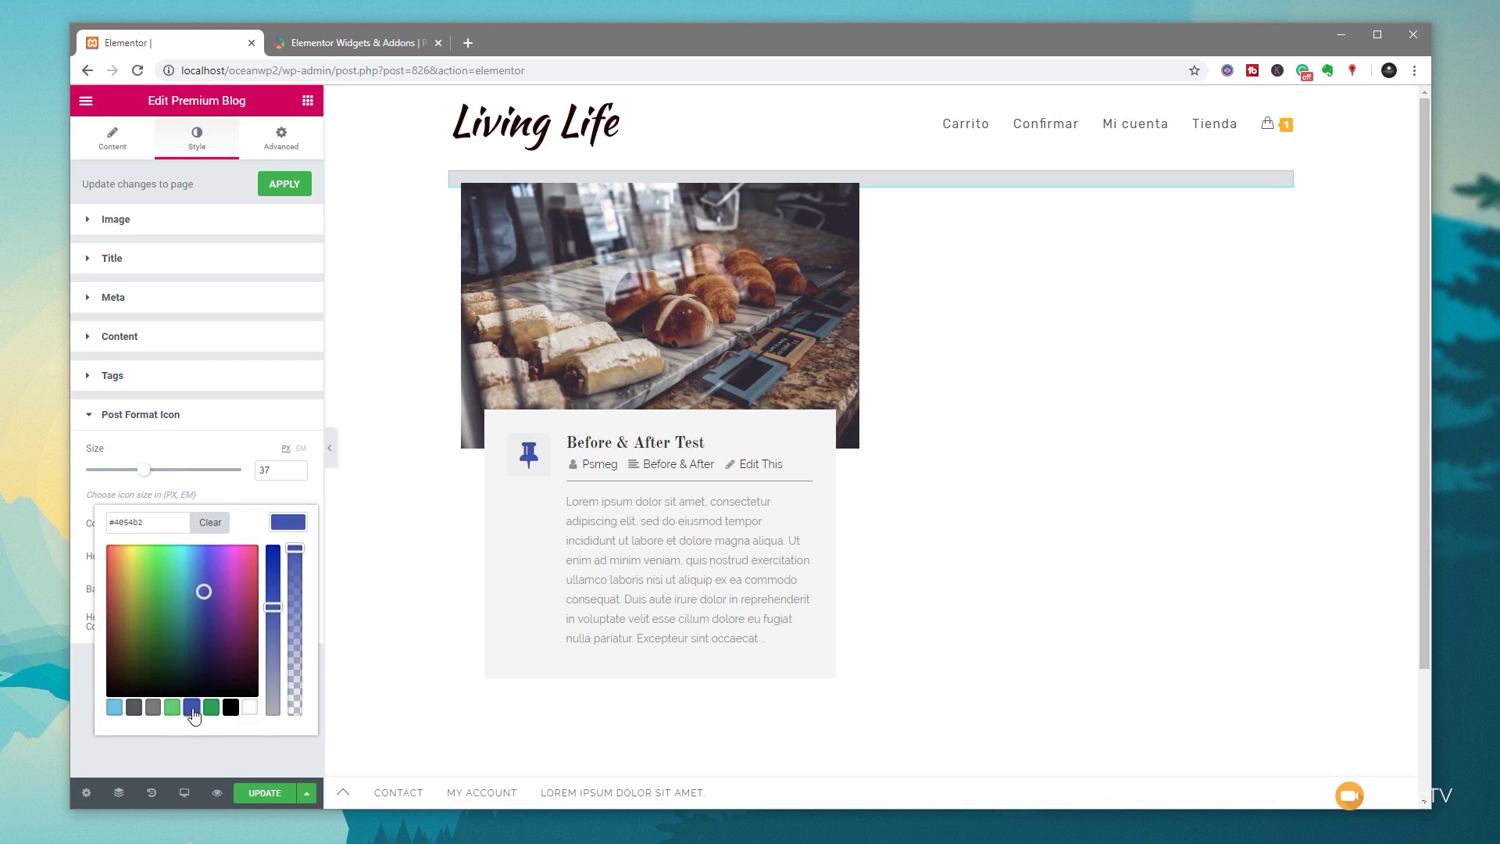
{"action": "left_click", "coordinate": [183, 752]}
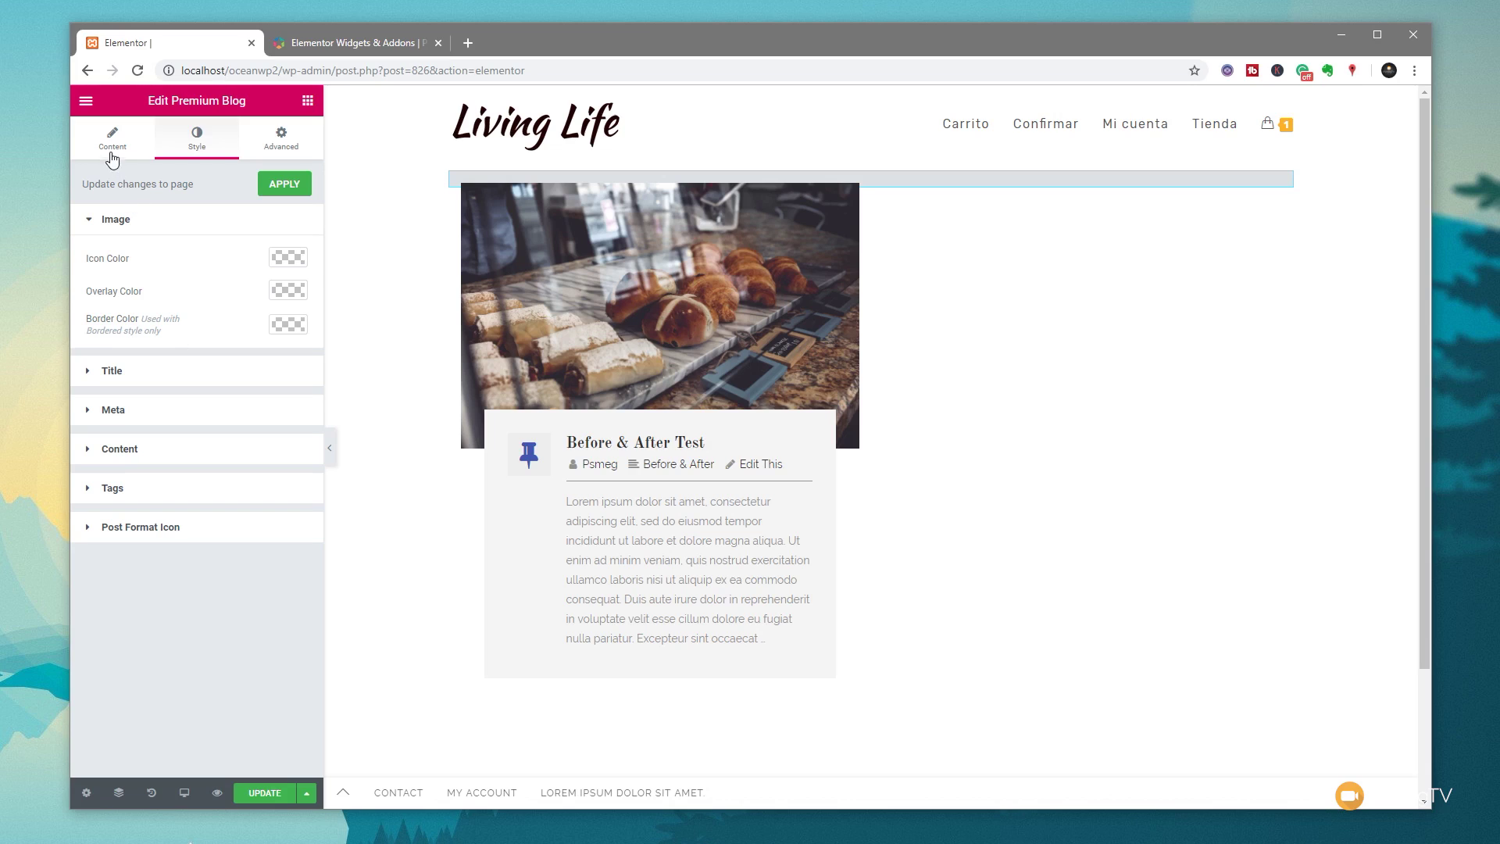
{"action": "left_click", "coordinate": [112, 145]}
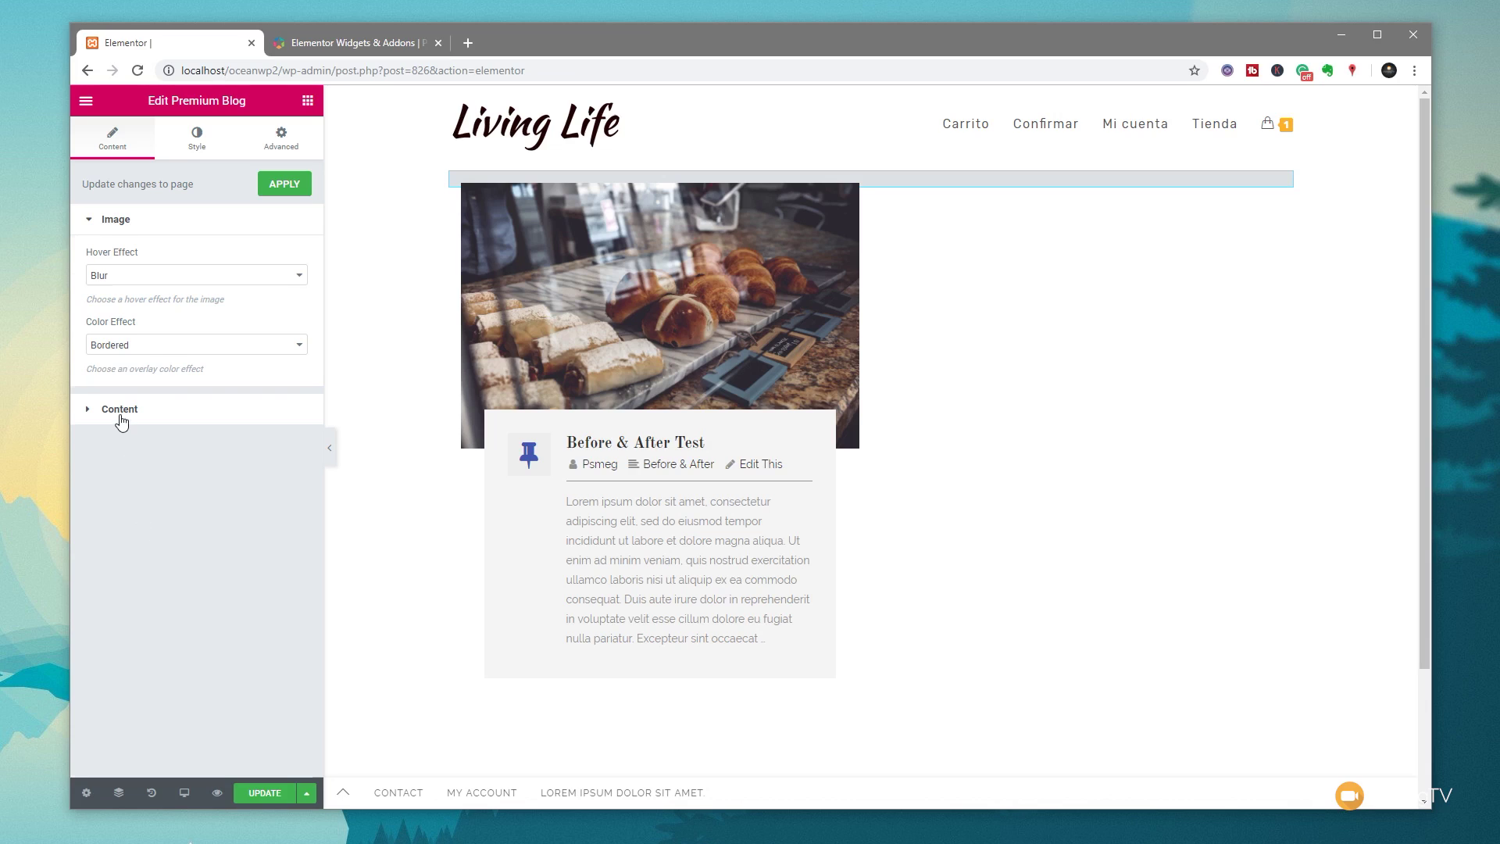
Set Posts Per Page to 6, turn pagination on, and apply the changes
{"action": "left_click", "coordinate": [121, 421]}
{"action": "scroll", "coordinate": [162, 463], "scroll_direction": "down", "scroll_amount": 8}
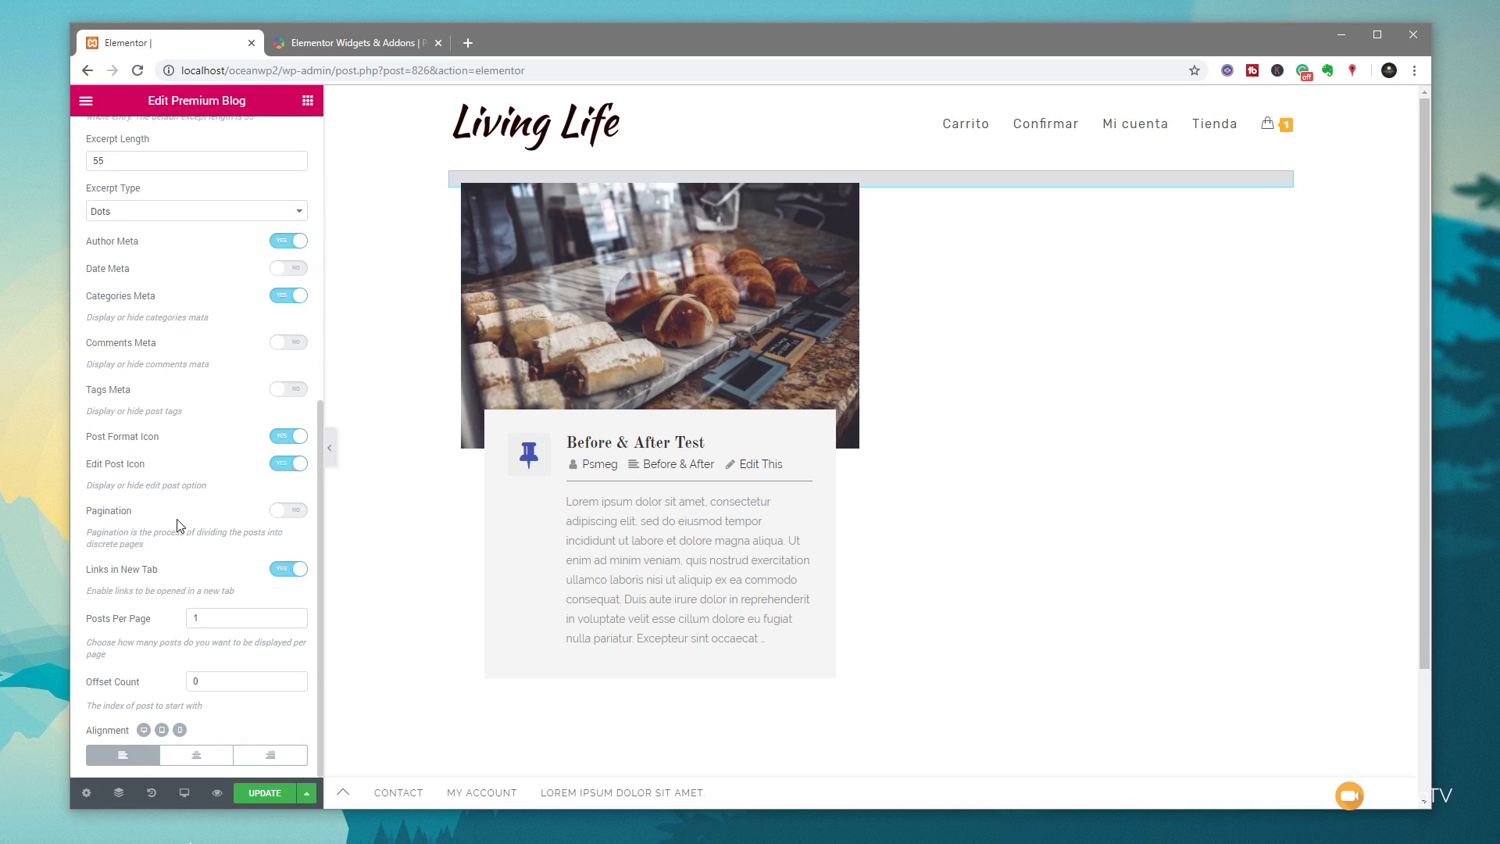
{"action": "left_click_drag", "start_coordinate": [204, 622], "coordinate": [173, 631]}
{"action": "type", "text": "6"}
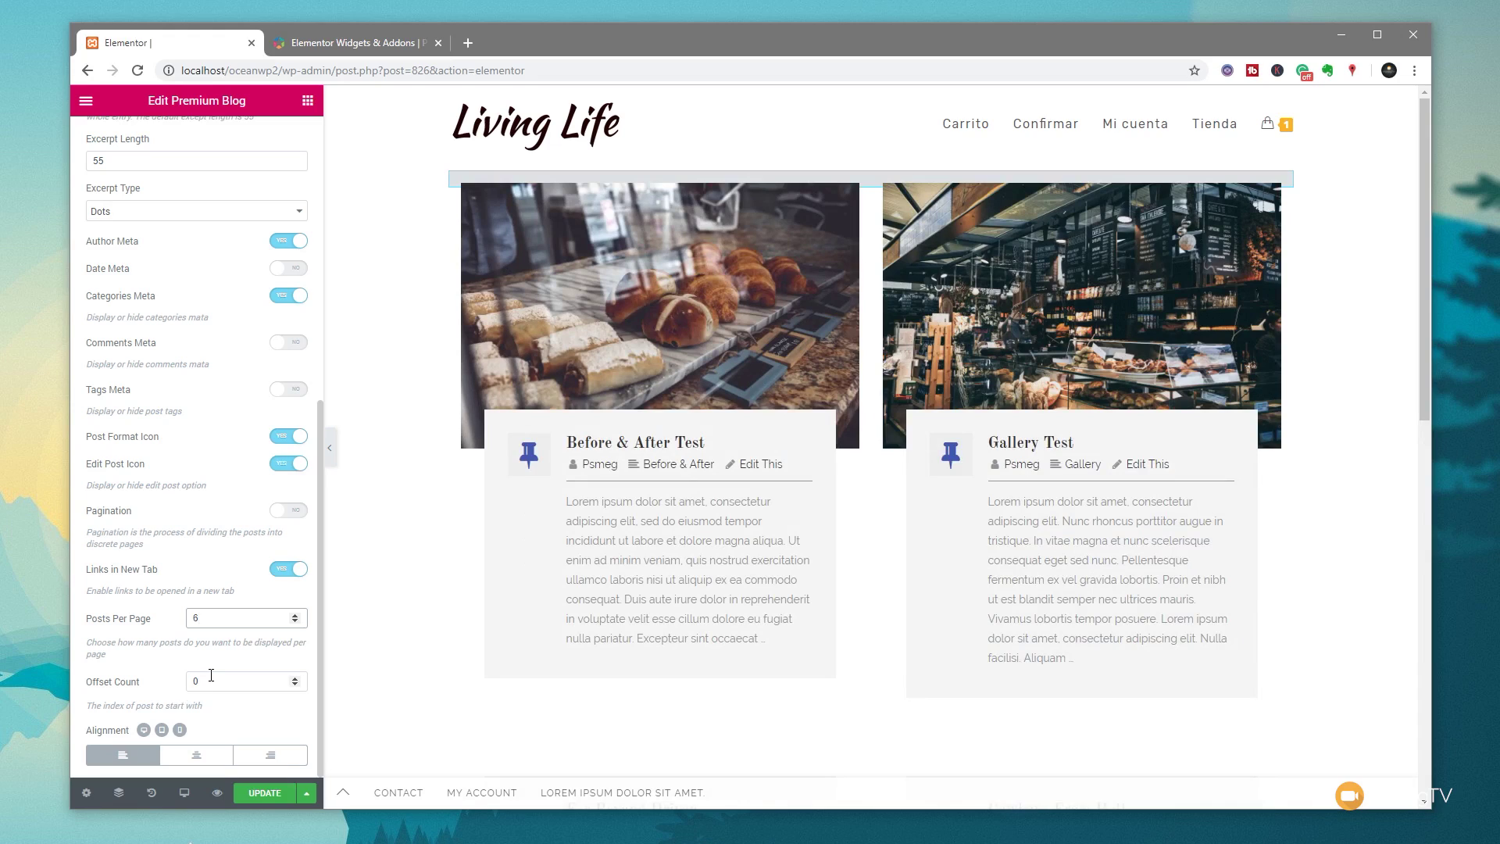
{"action": "left_click", "coordinate": [297, 512]}
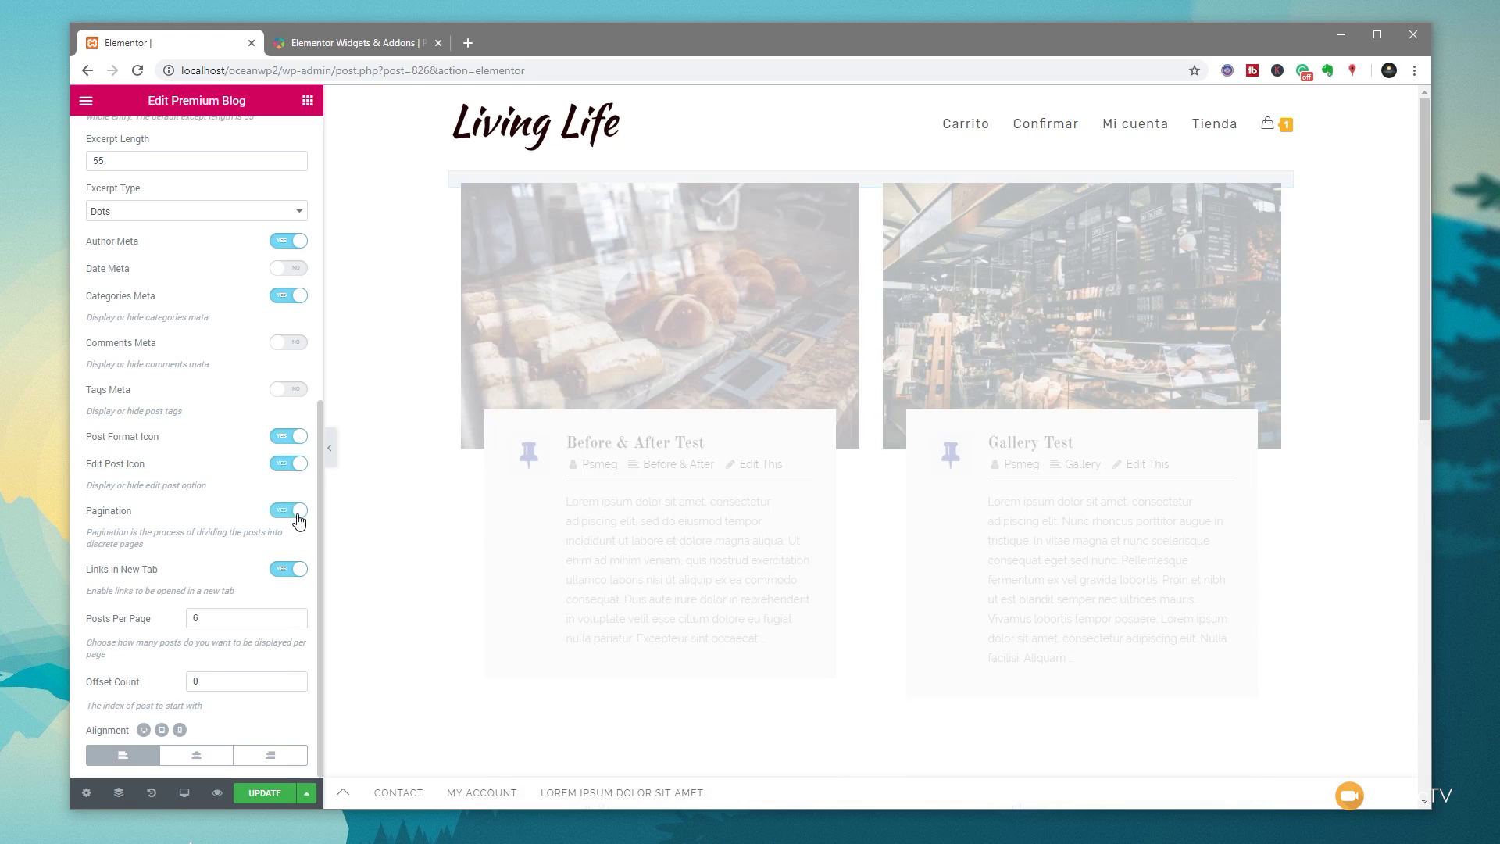
{"action": "scroll", "coordinate": [393, 621], "scroll_direction": "down", "scroll_amount": 1}
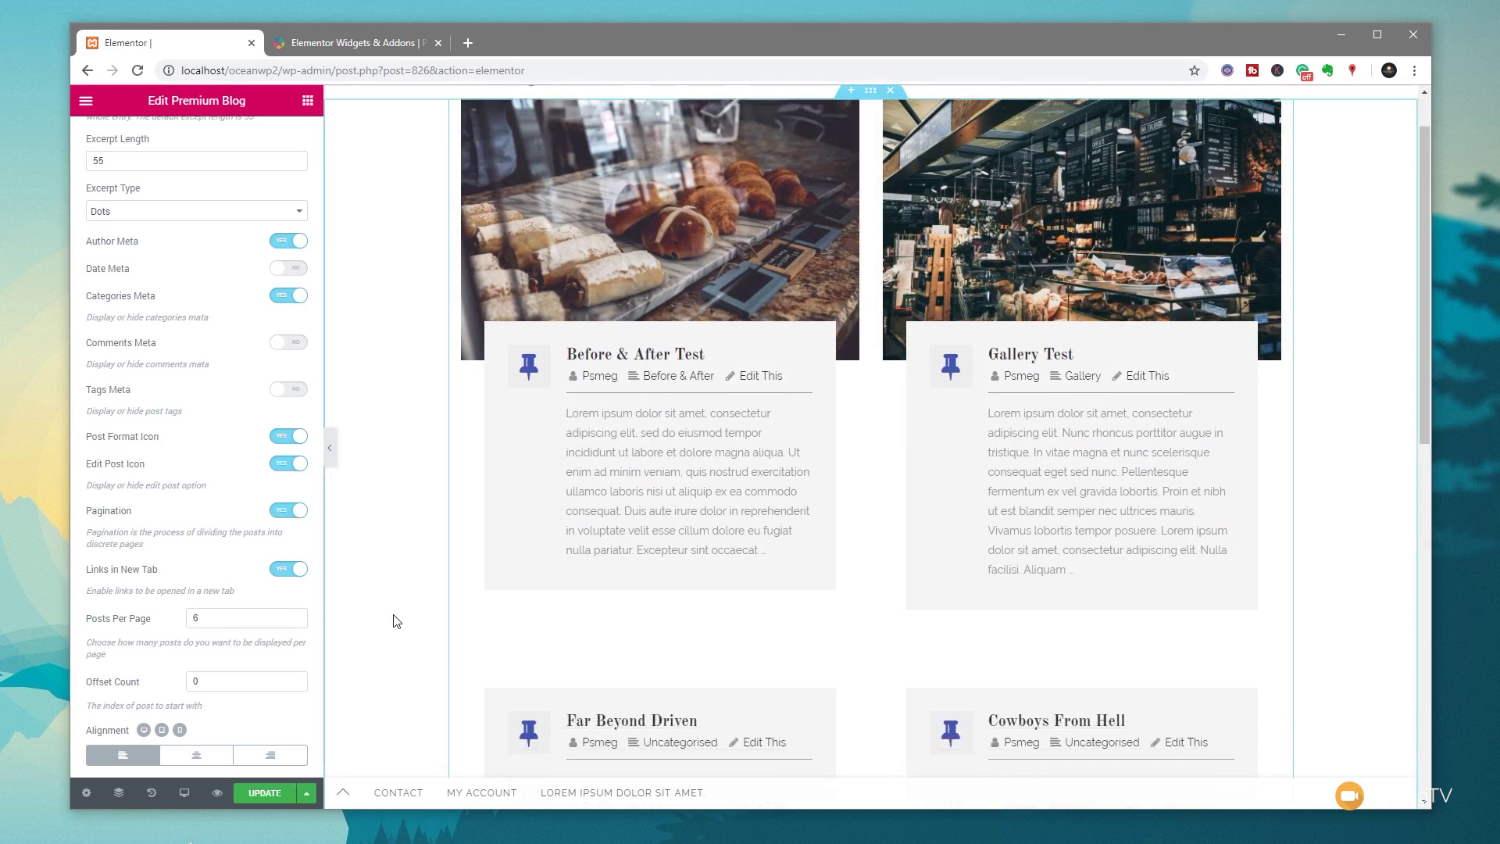
{"action": "scroll", "coordinate": [393, 622], "scroll_direction": "down", "scroll_amount": 4}
{"action": "scroll", "coordinate": [391, 619], "scroll_direction": "up", "scroll_amount": 5}
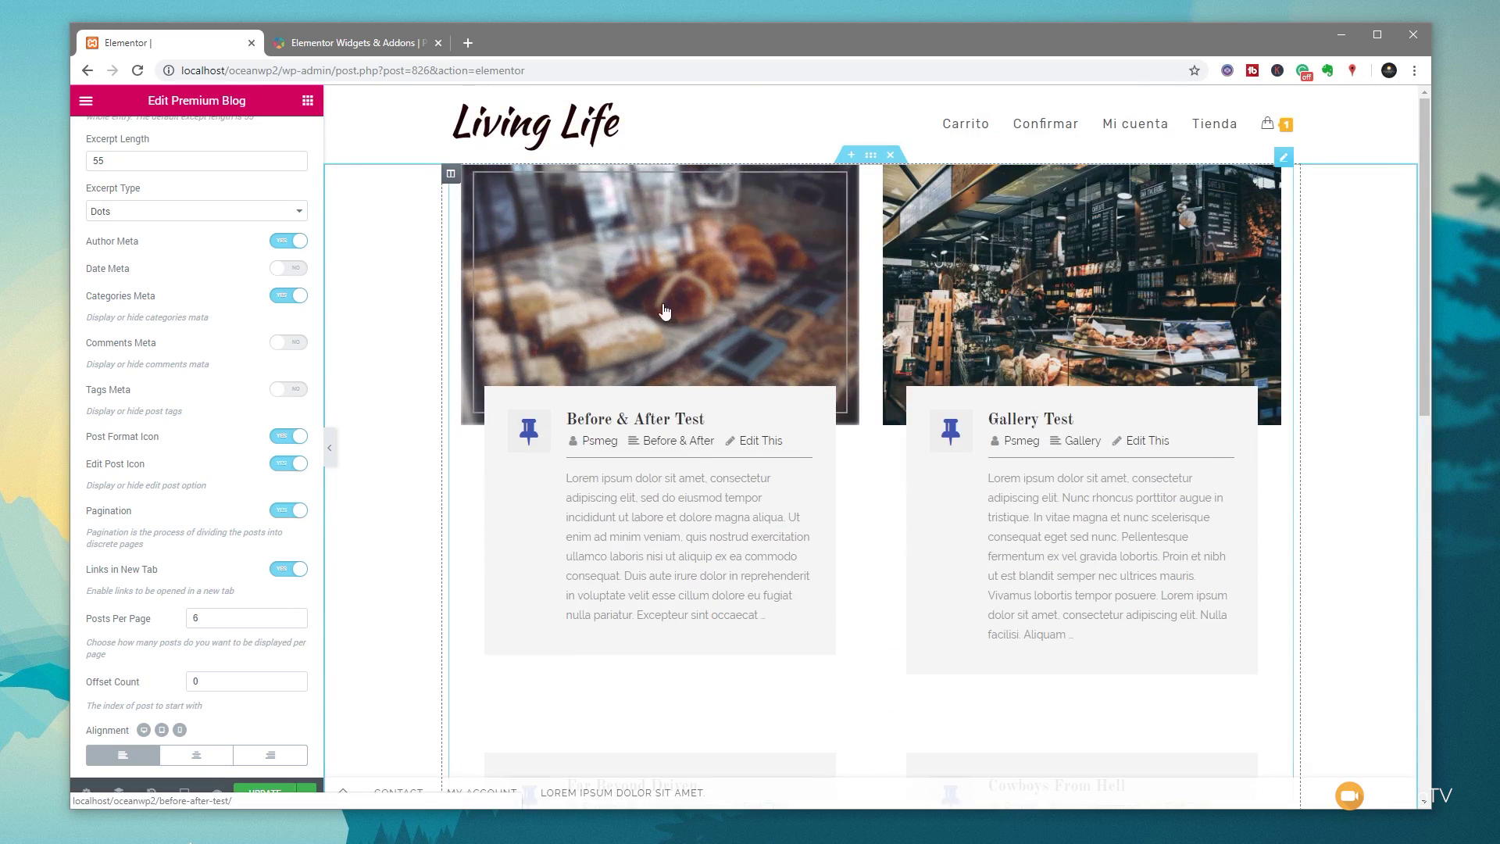
{"action": "scroll", "coordinate": [438, 598], "scroll_direction": "down", "scroll_amount": 1}
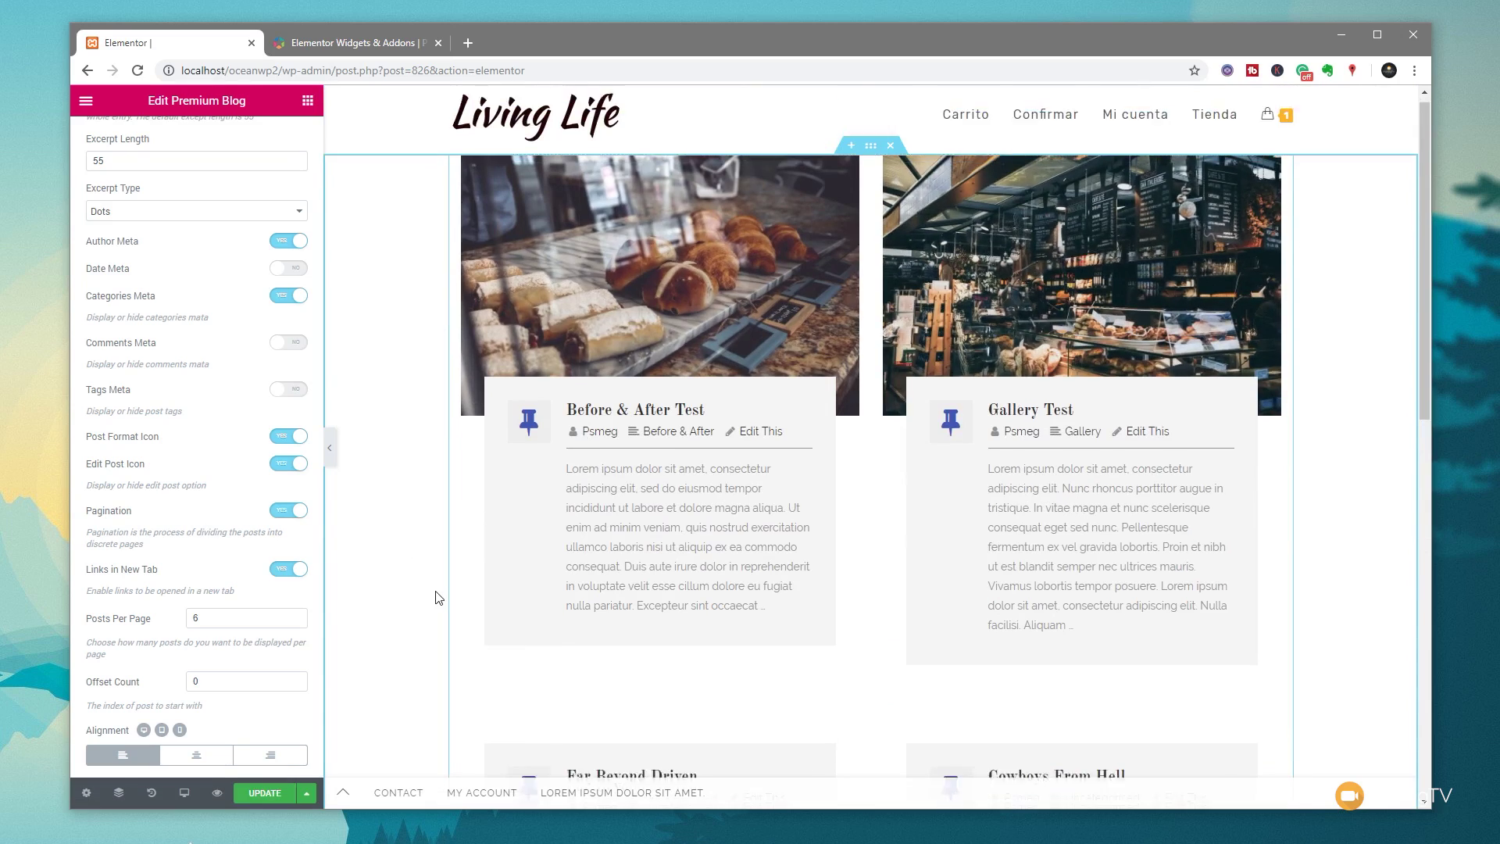
{"action": "scroll", "coordinate": [430, 594], "scroll_direction": "down", "scroll_amount": 4}
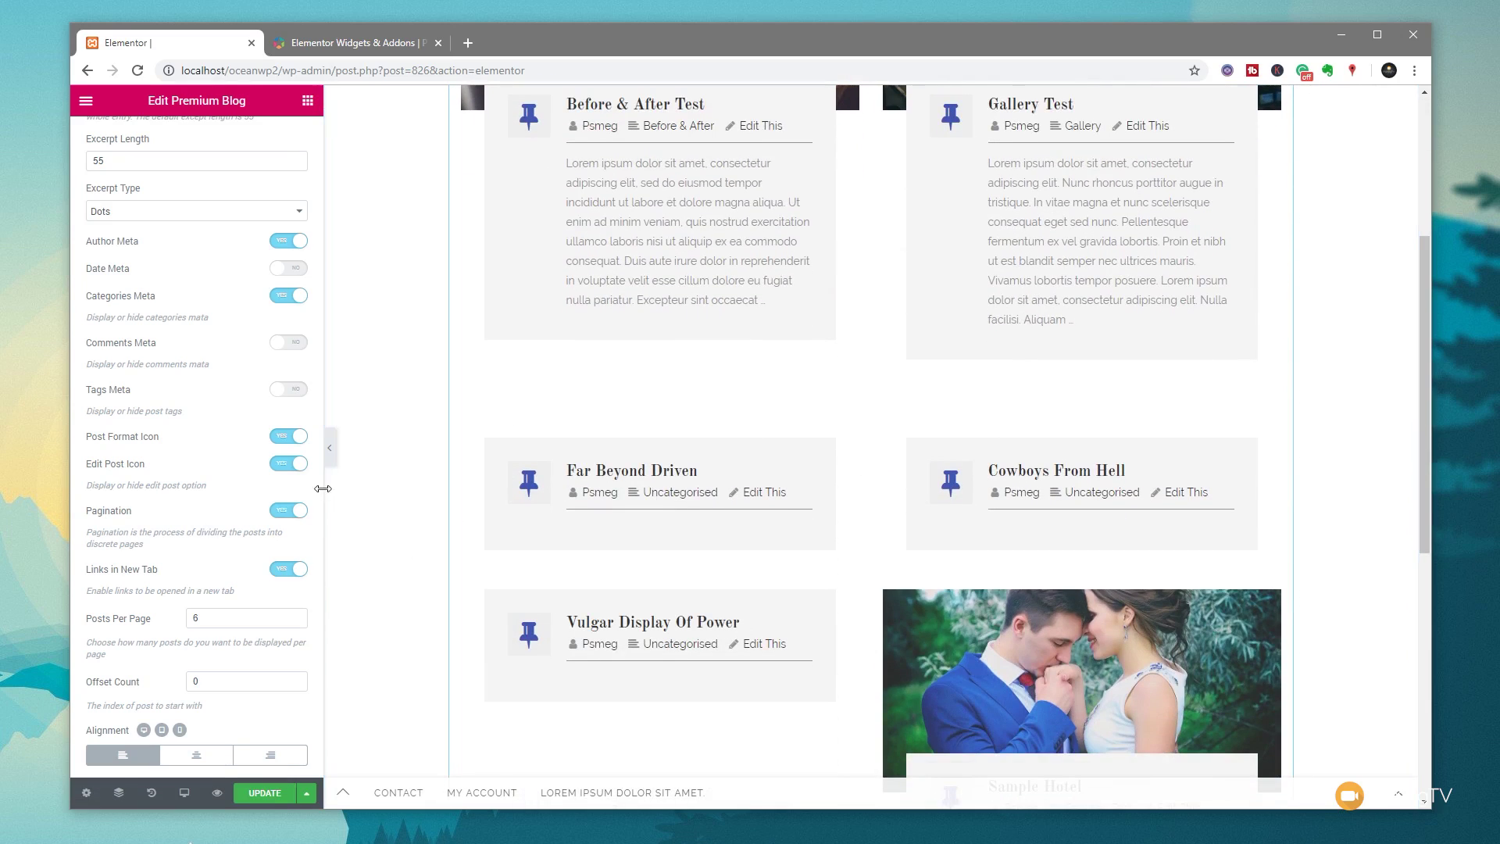
{"action": "scroll", "coordinate": [218, 600], "scroll_direction": "up", "scroll_amount": 6}
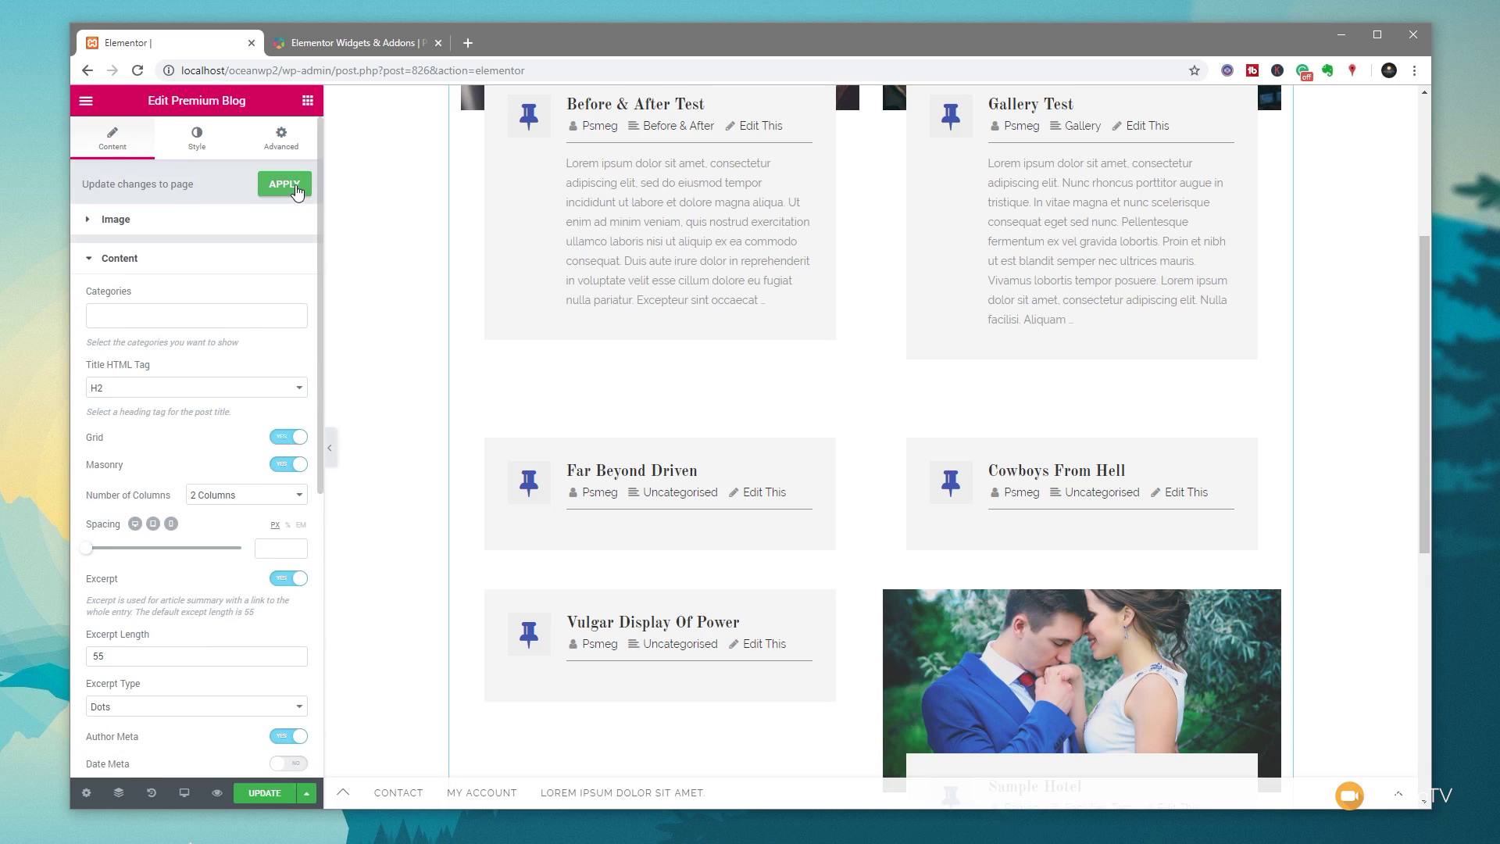
{"action": "left_click", "coordinate": [285, 186]}
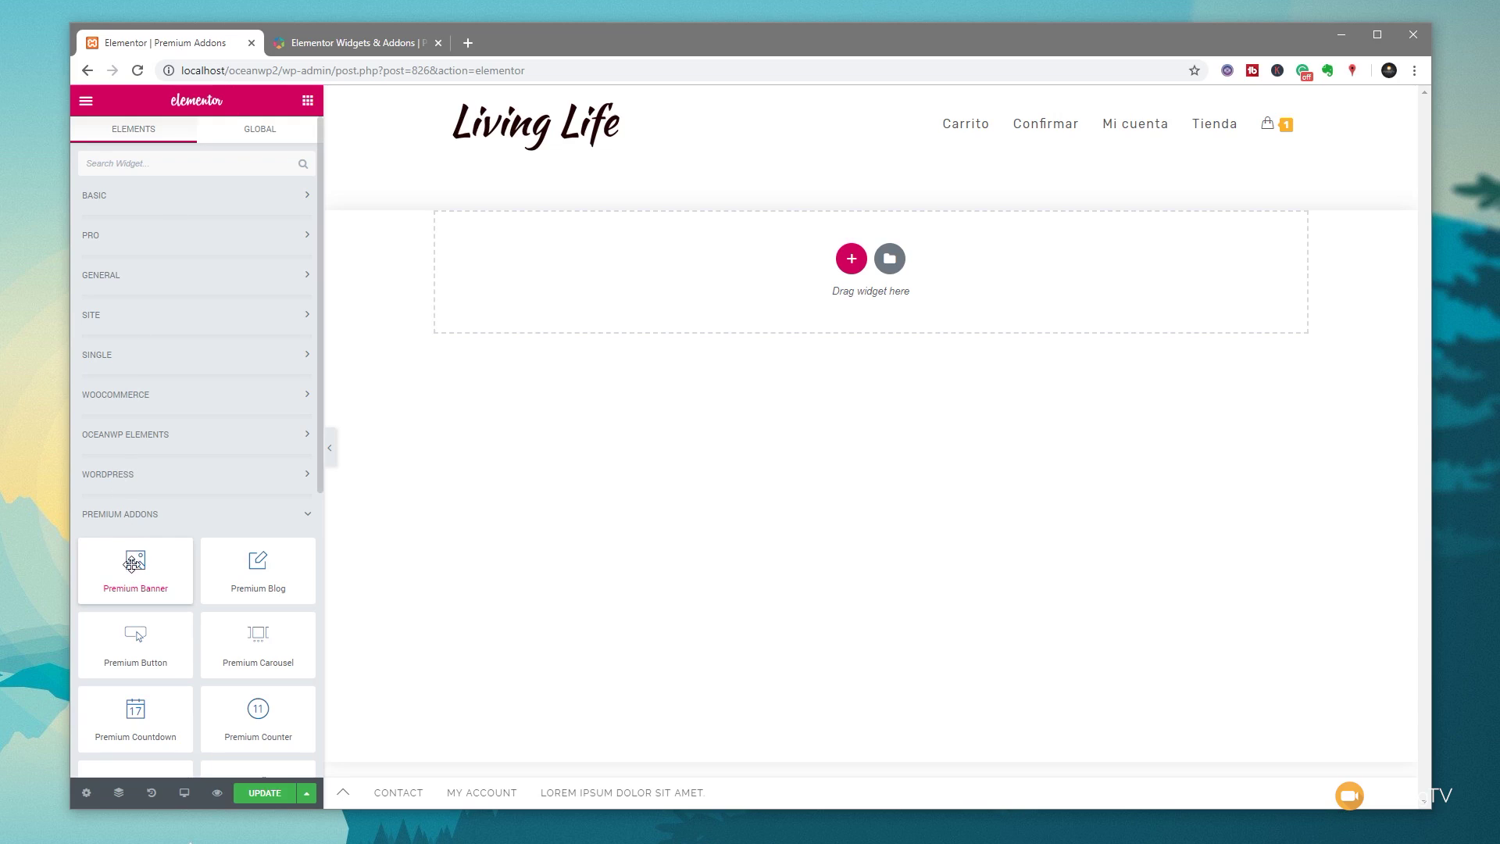
Drop a Premium Banner into the section and insert the bakery counter photo as its image
{"action": "left_click_drag", "start_coordinate": [133, 562], "coordinate": [701, 304]}
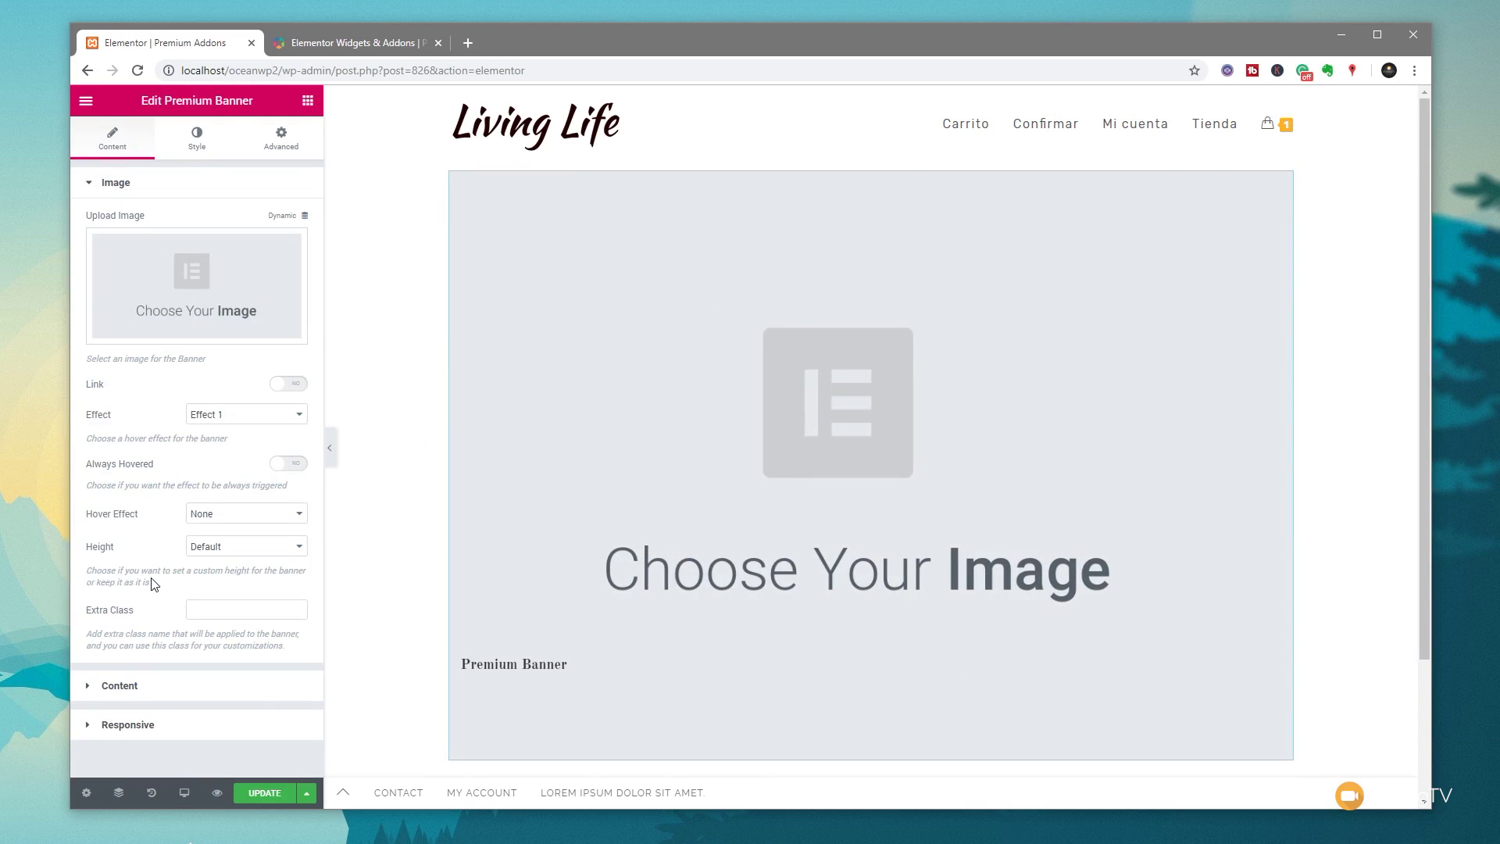
{"action": "left_click", "coordinate": [197, 263]}
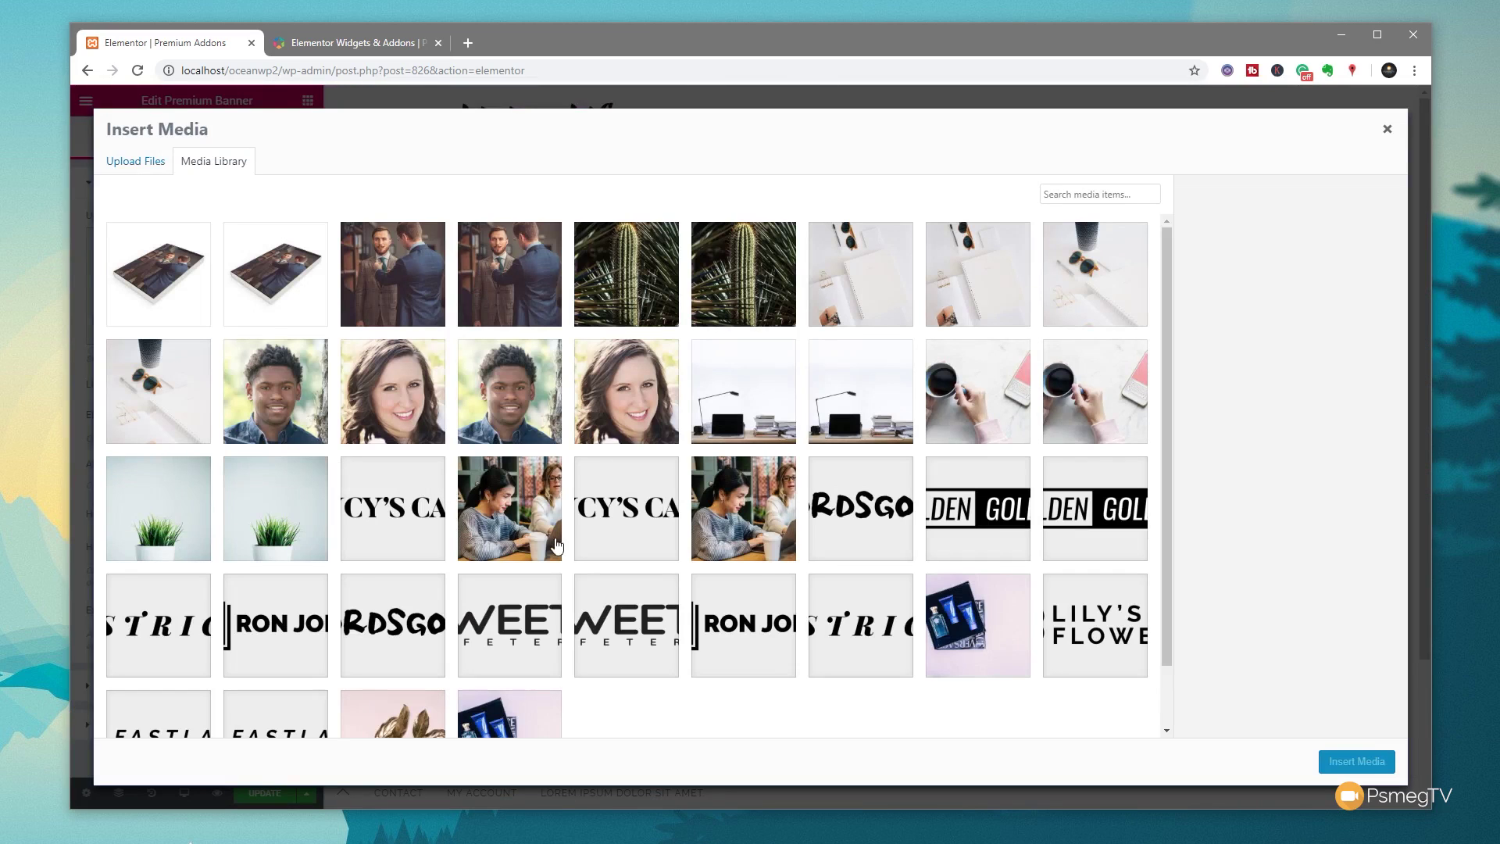
{"action": "left_click", "coordinate": [511, 287]}
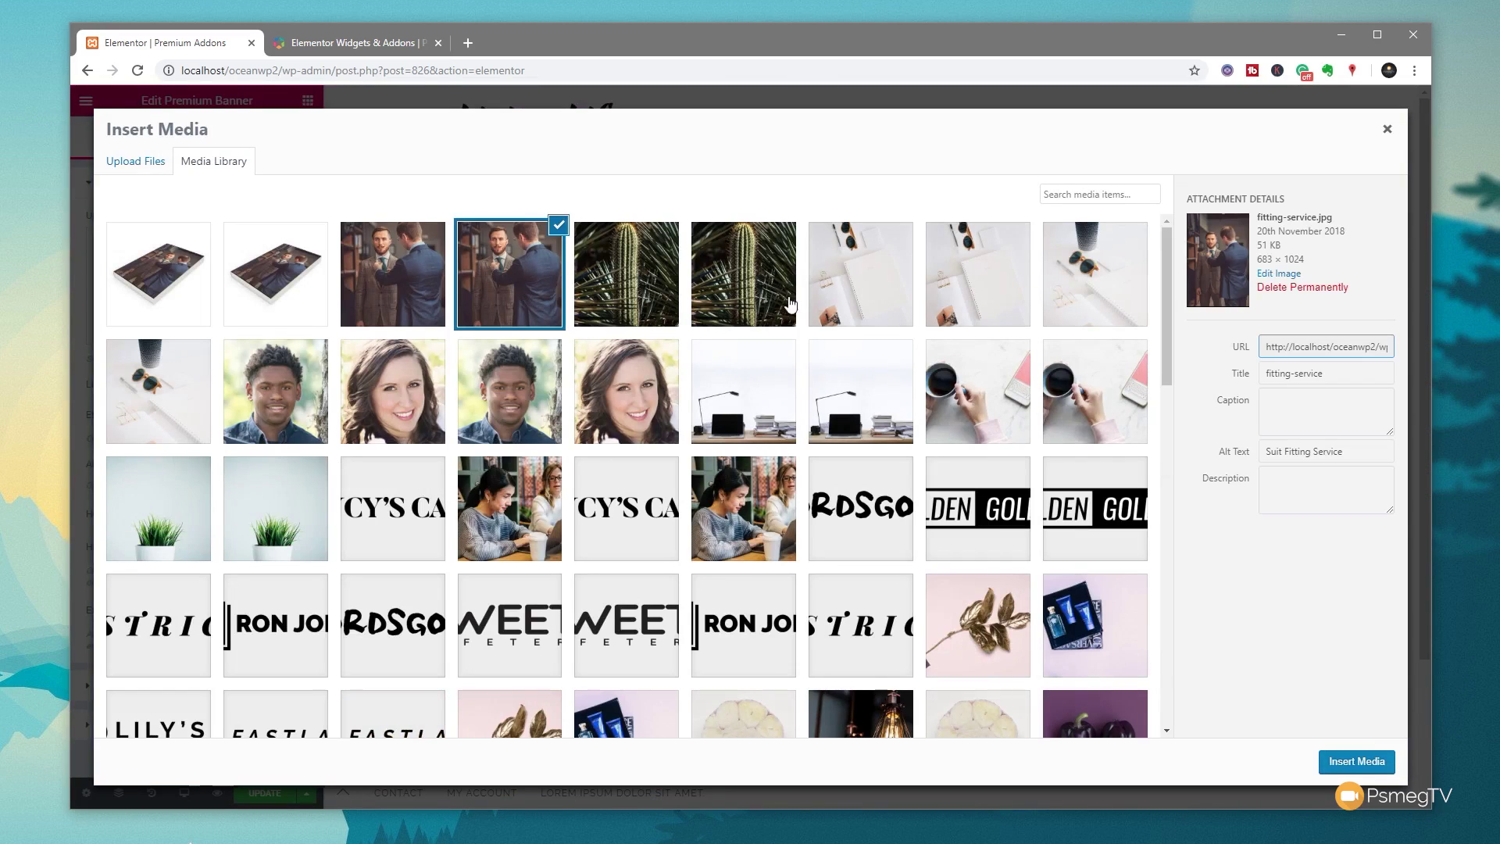
{"action": "left_click", "coordinate": [1066, 279]}
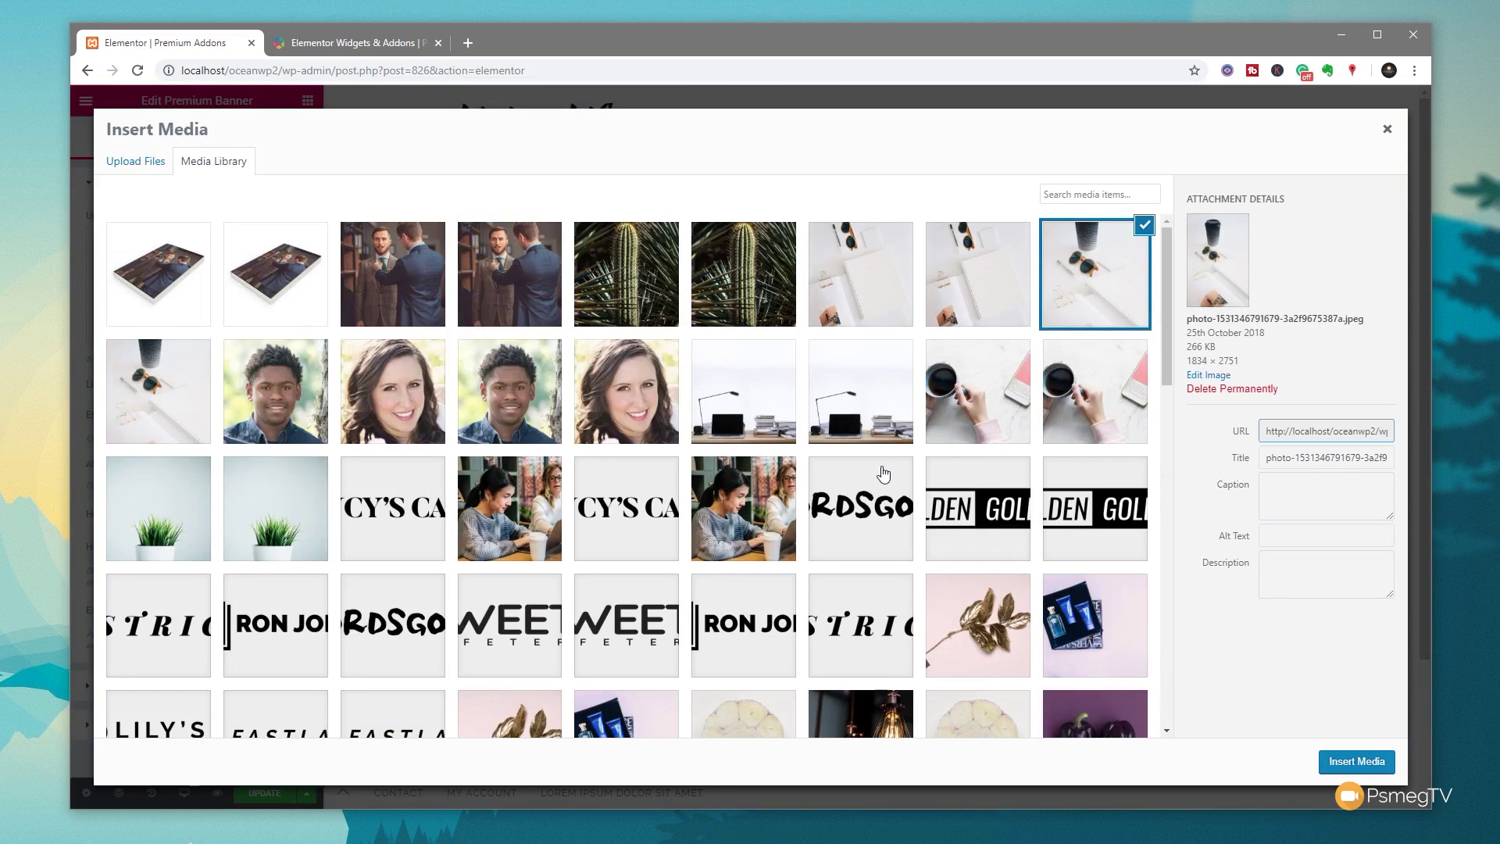
{"action": "scroll", "coordinate": [884, 474], "scroll_direction": "down", "scroll_amount": 20}
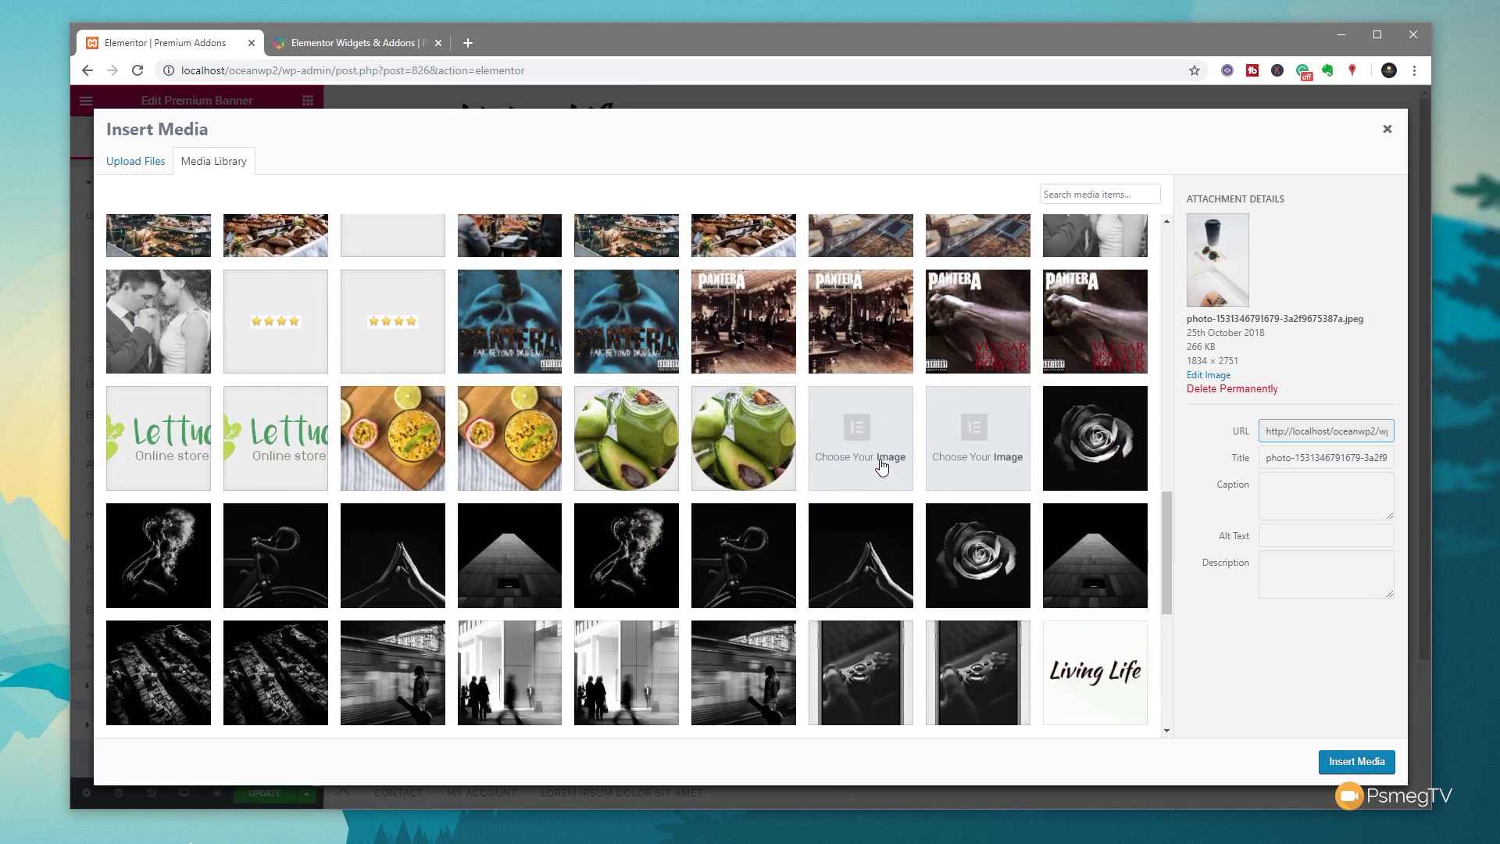
{"action": "scroll", "coordinate": [485, 586], "scroll_direction": "up", "scroll_amount": 4}
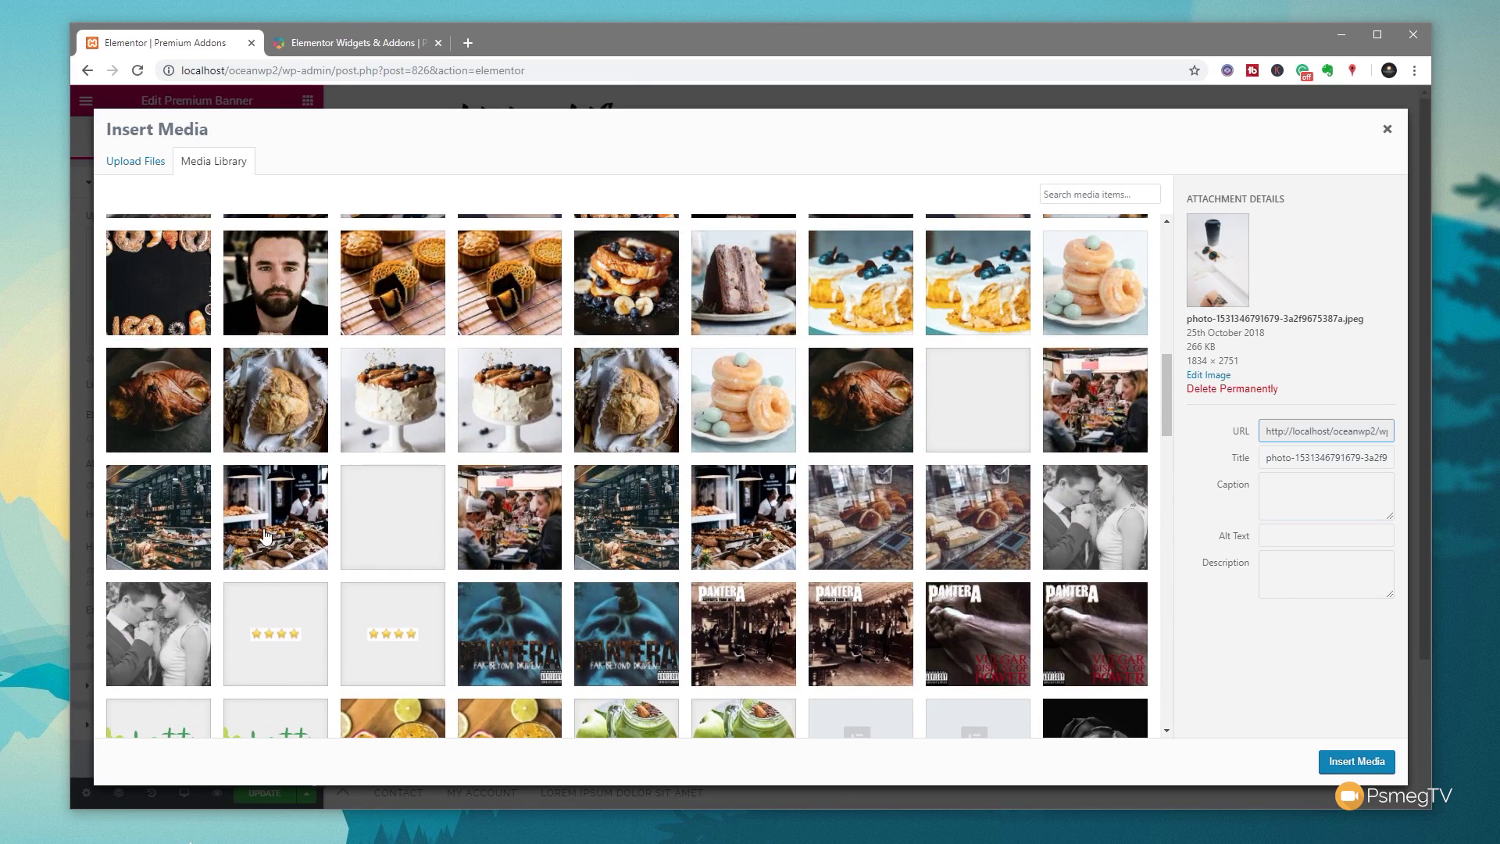
{"action": "left_click", "coordinate": [265, 536]}
{"action": "left_click", "coordinate": [1357, 762]}
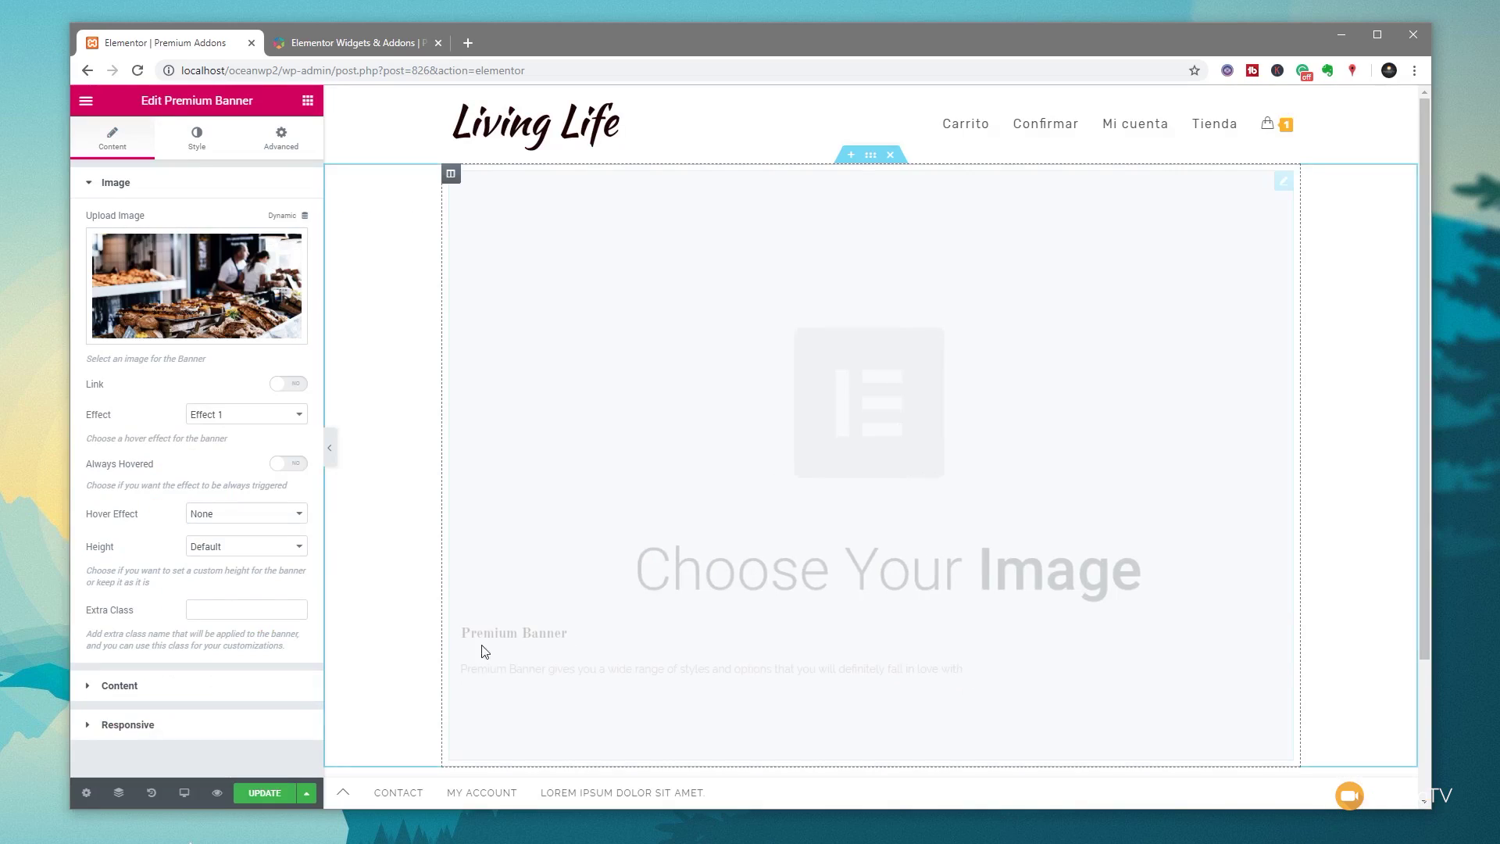
Review the banner showing the bakery photo, then bring up the Elementor main menu
{"action": "scroll", "coordinate": [612, 614], "scroll_direction": "down", "scroll_amount": 1}
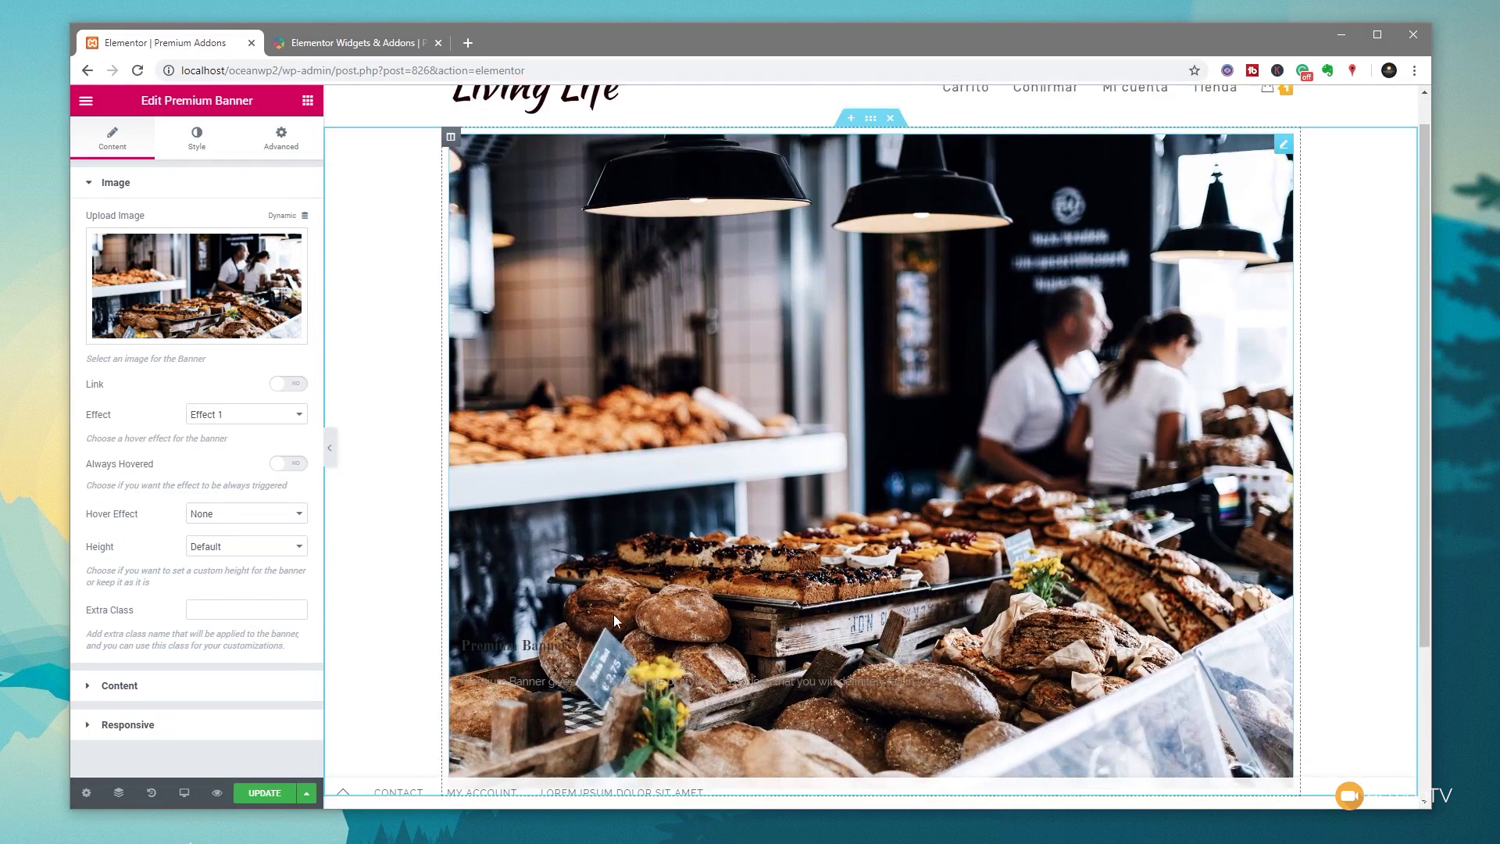
{"action": "scroll", "coordinate": [613, 615], "scroll_direction": "down", "scroll_amount": 3}
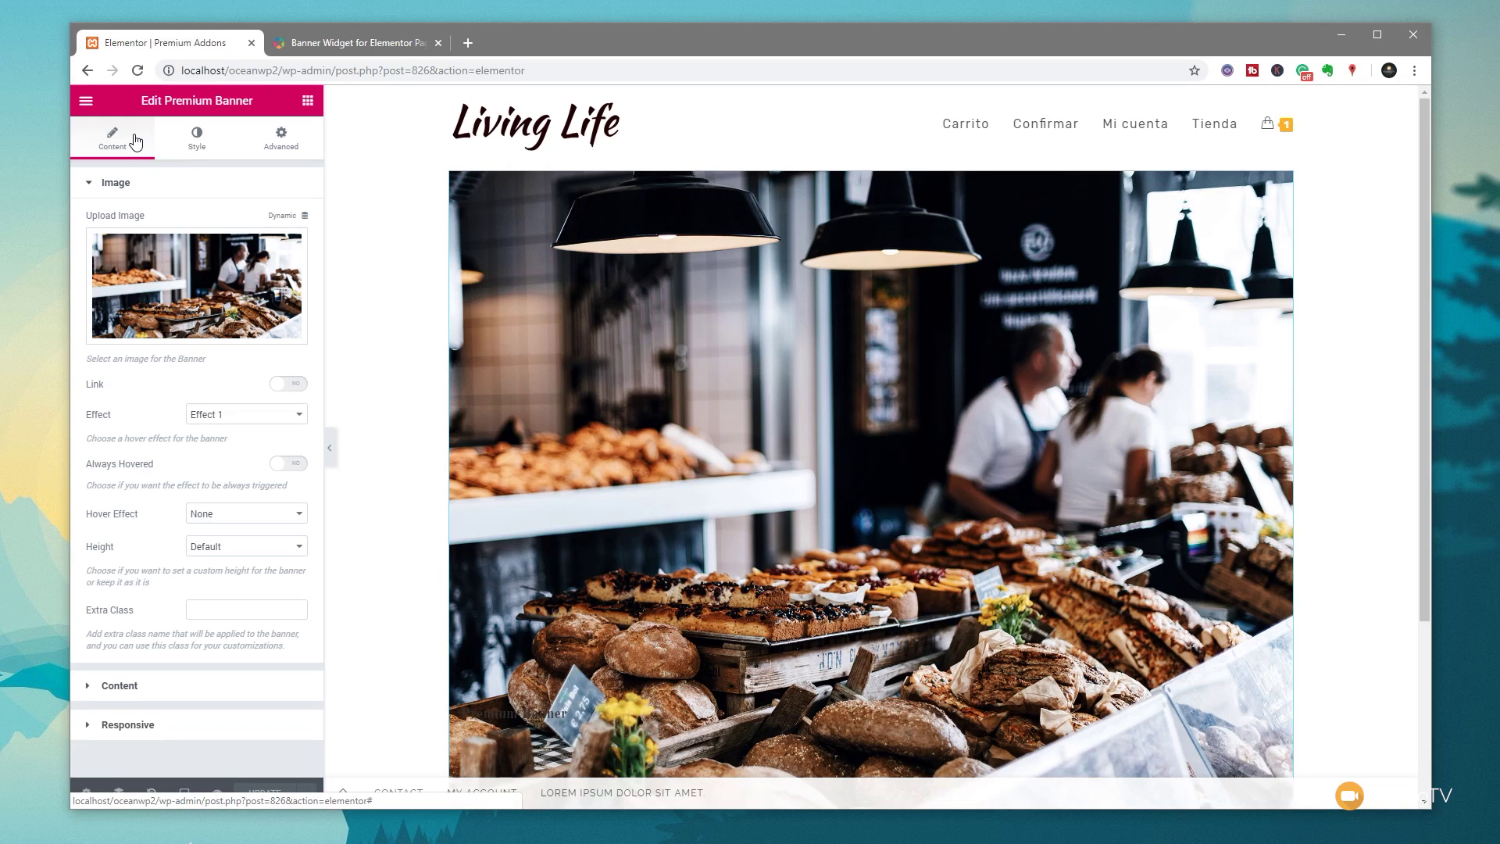
{"action": "left_click", "coordinate": [86, 100]}
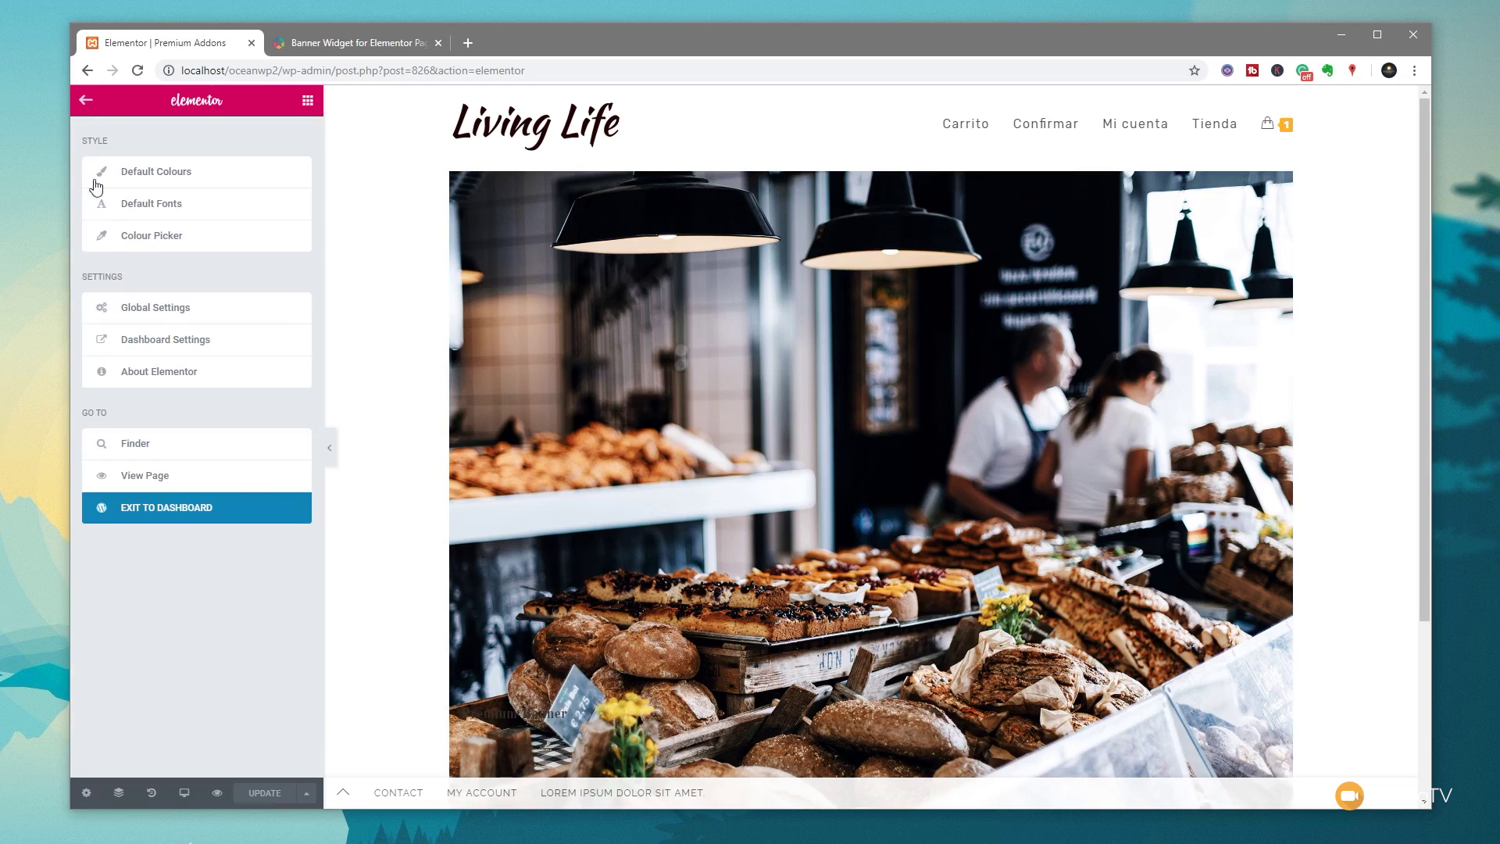
Exit to the dashboard and open the Custom Banners group under Custom Fields > Field Groups
{"action": "left_click", "coordinate": [171, 510]}
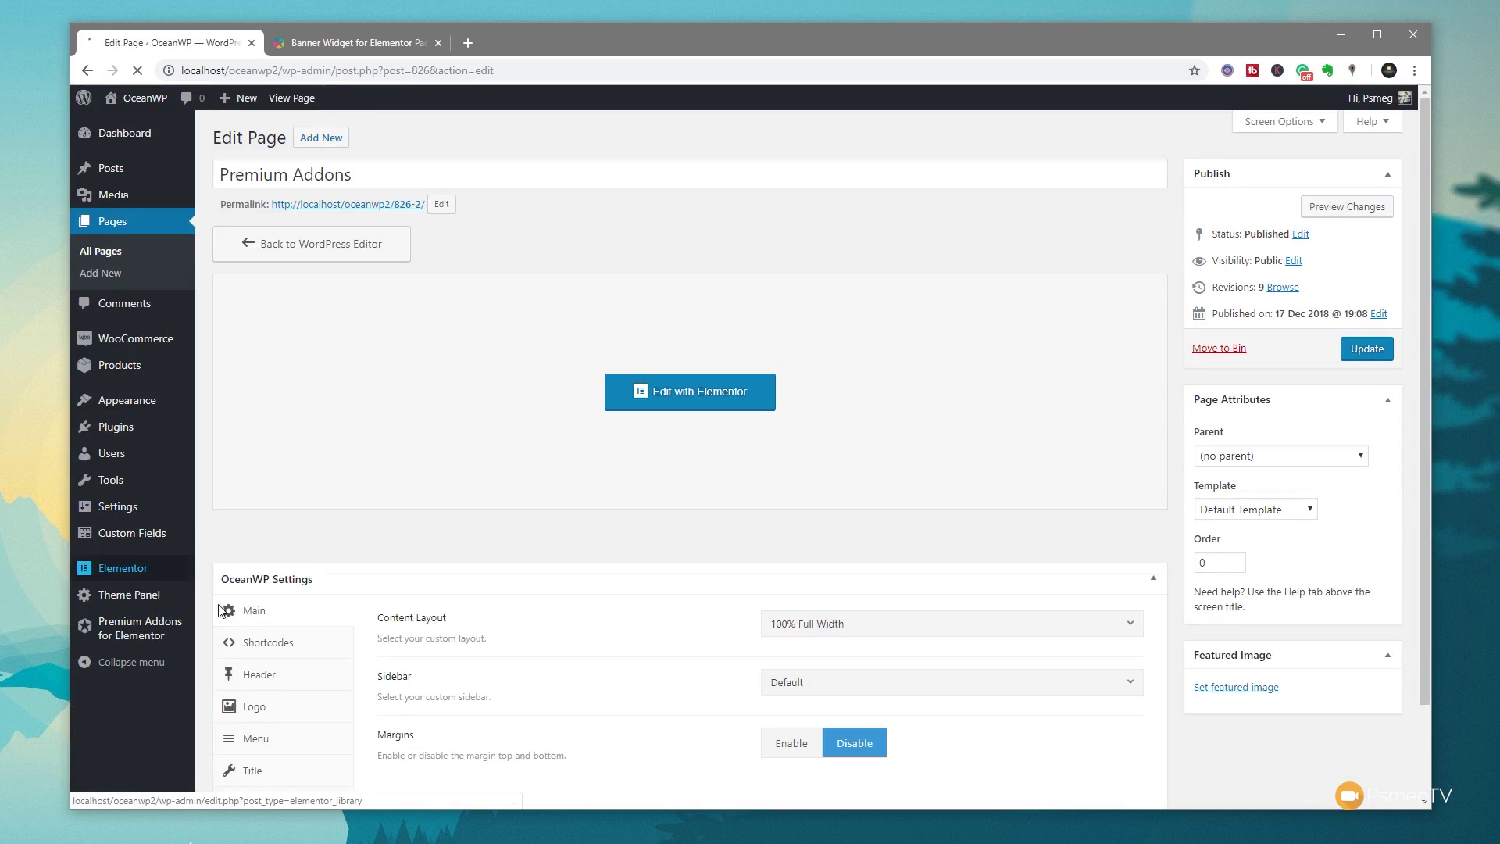
{"action": "mouse_move", "coordinate": [130, 539]}
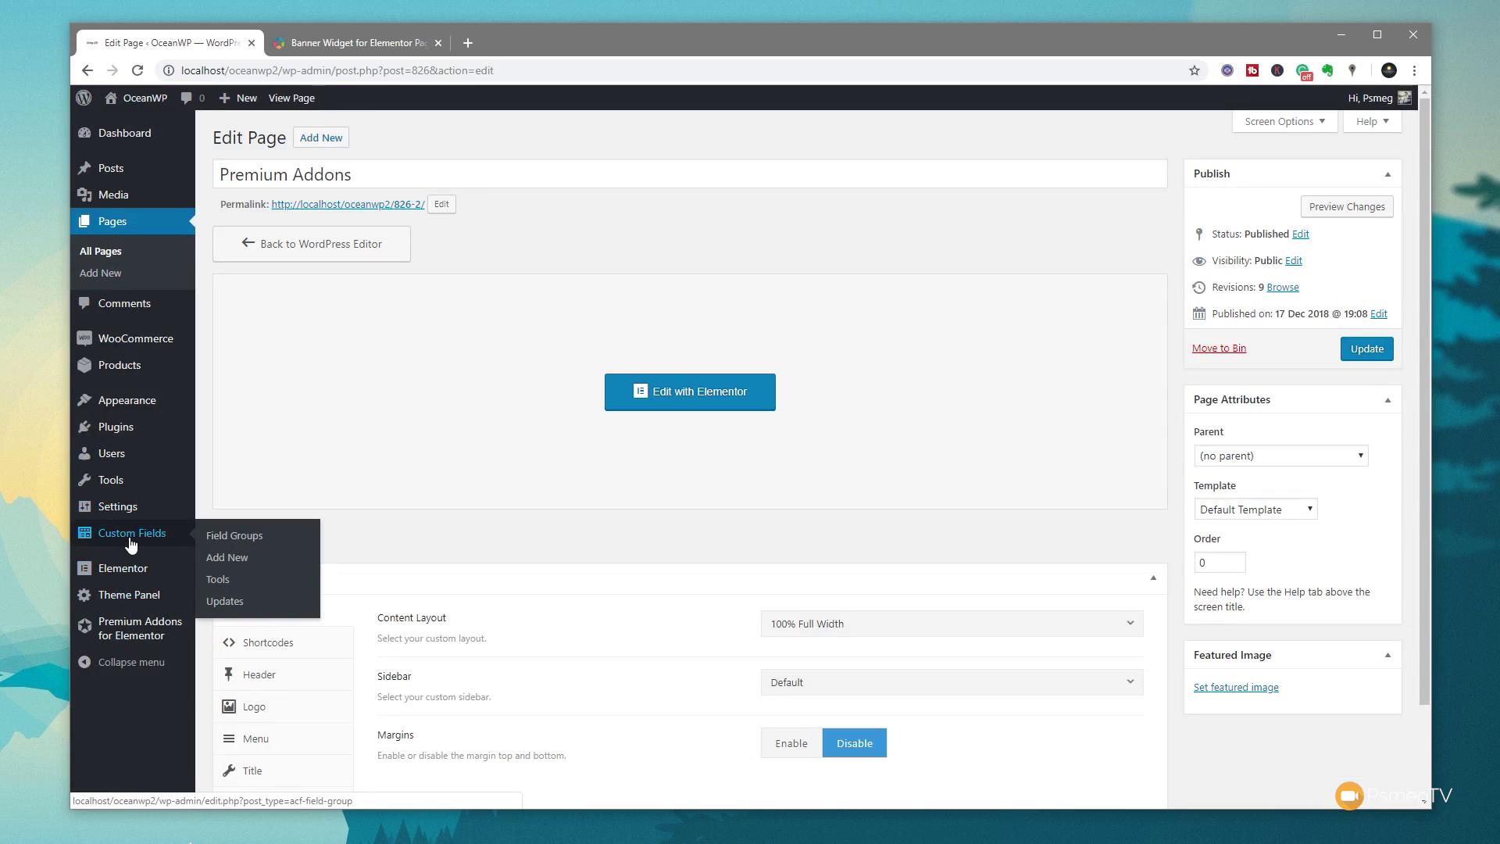
{"action": "left_click", "coordinate": [244, 537]}
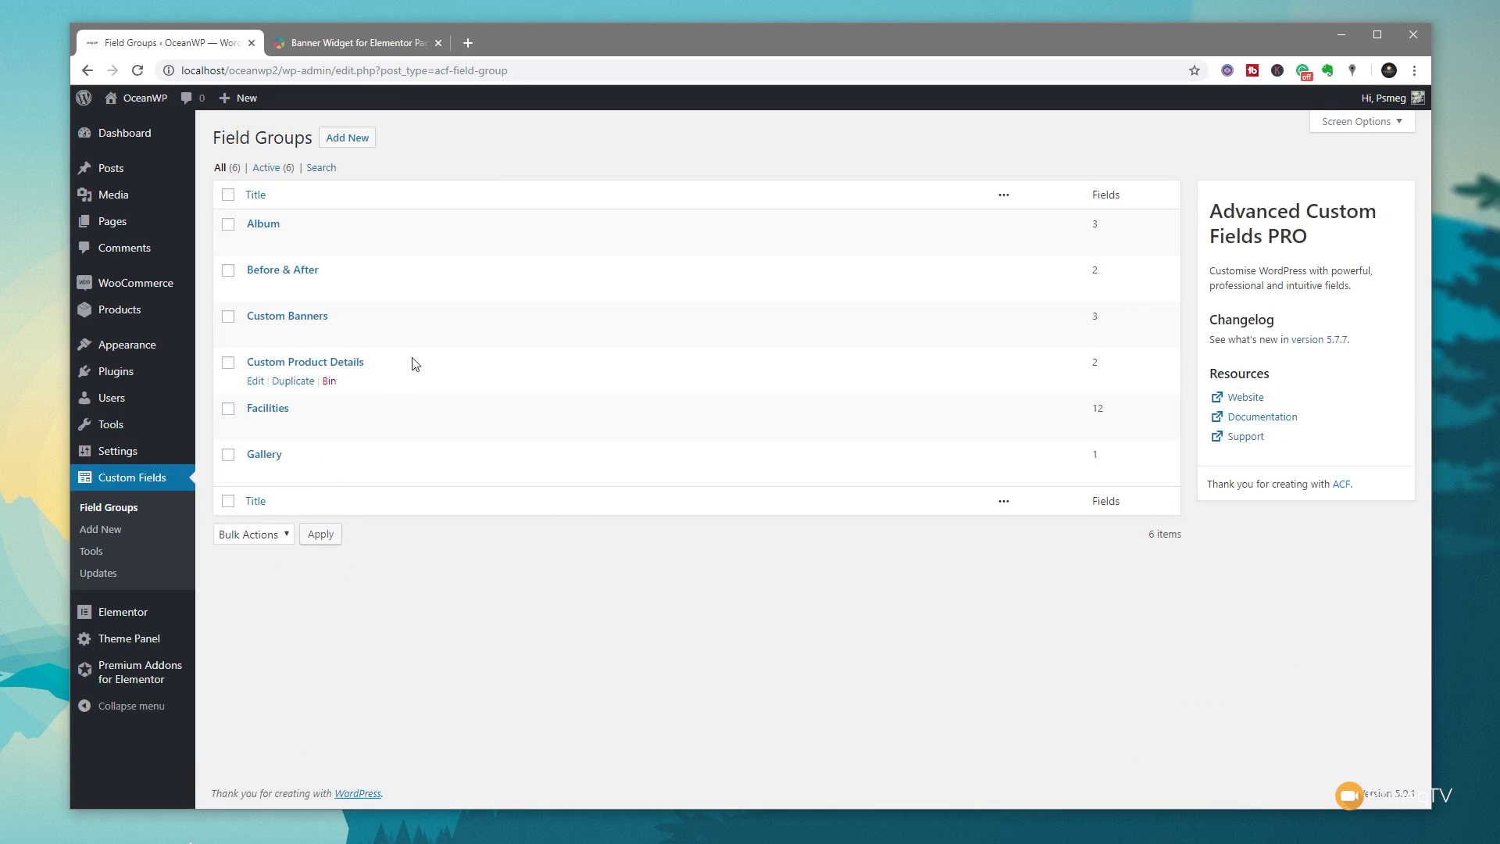
{"action": "left_click", "coordinate": [292, 320]}
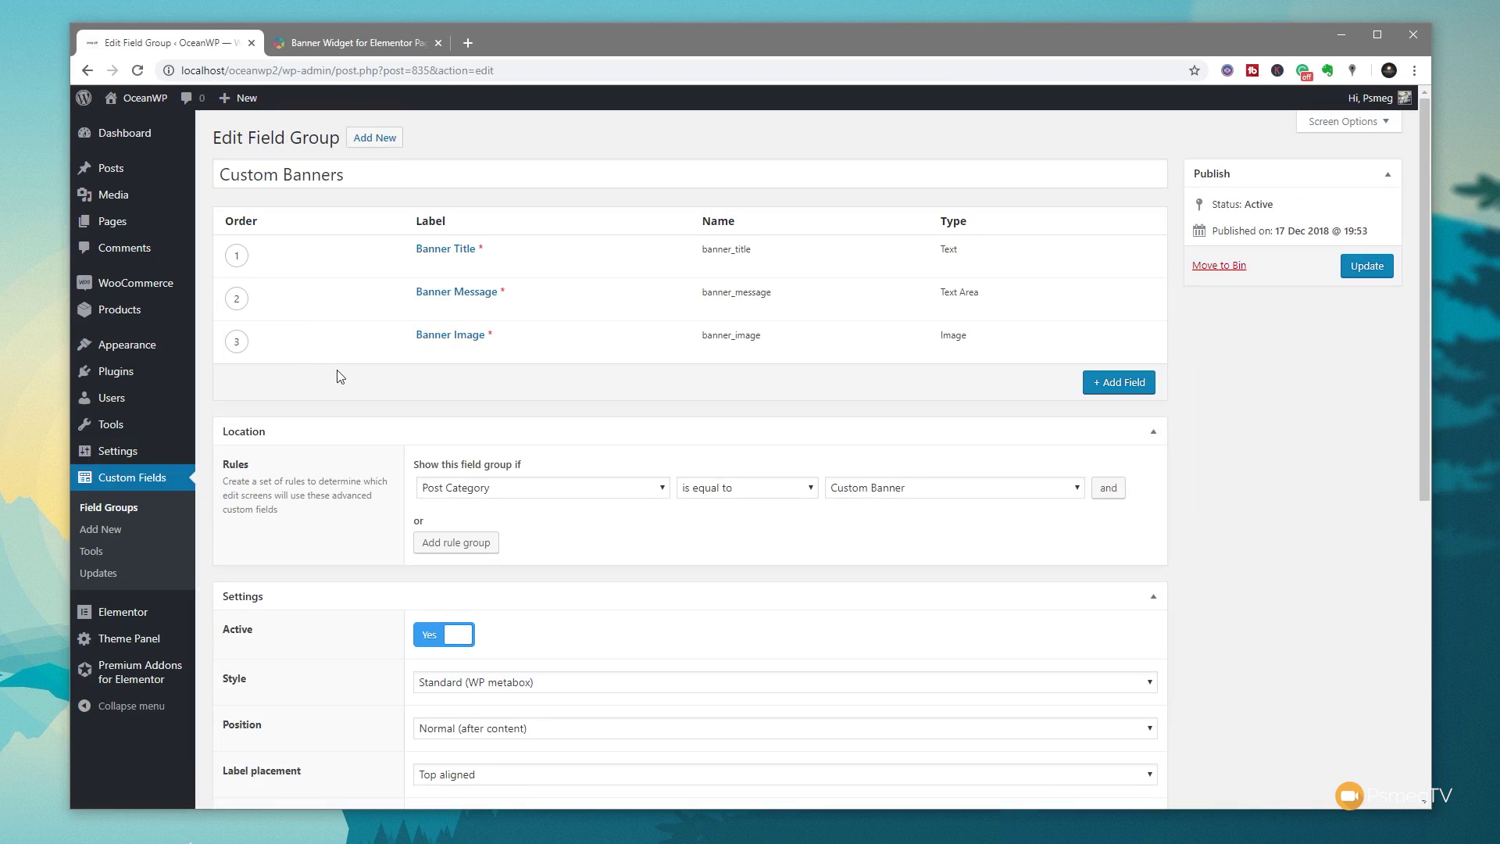
{"action": "mouse_move", "coordinate": [536, 268]}
Open the Banner Example post and review its Custom Banners fields, including the beer mug Banner Image
{"action": "mouse_move", "coordinate": [109, 168]}
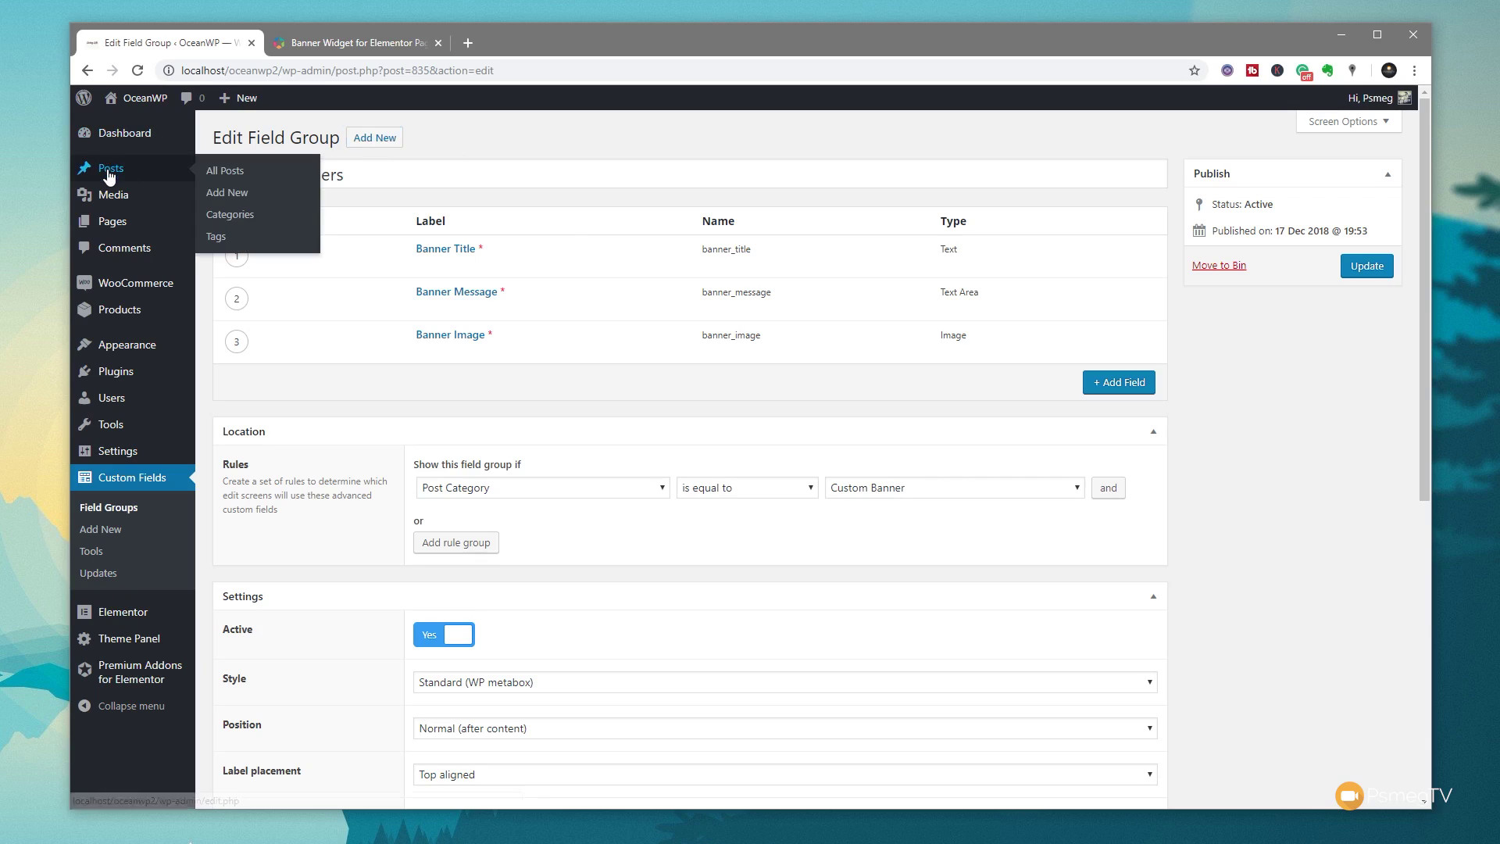
{"action": "left_click", "coordinate": [231, 171]}
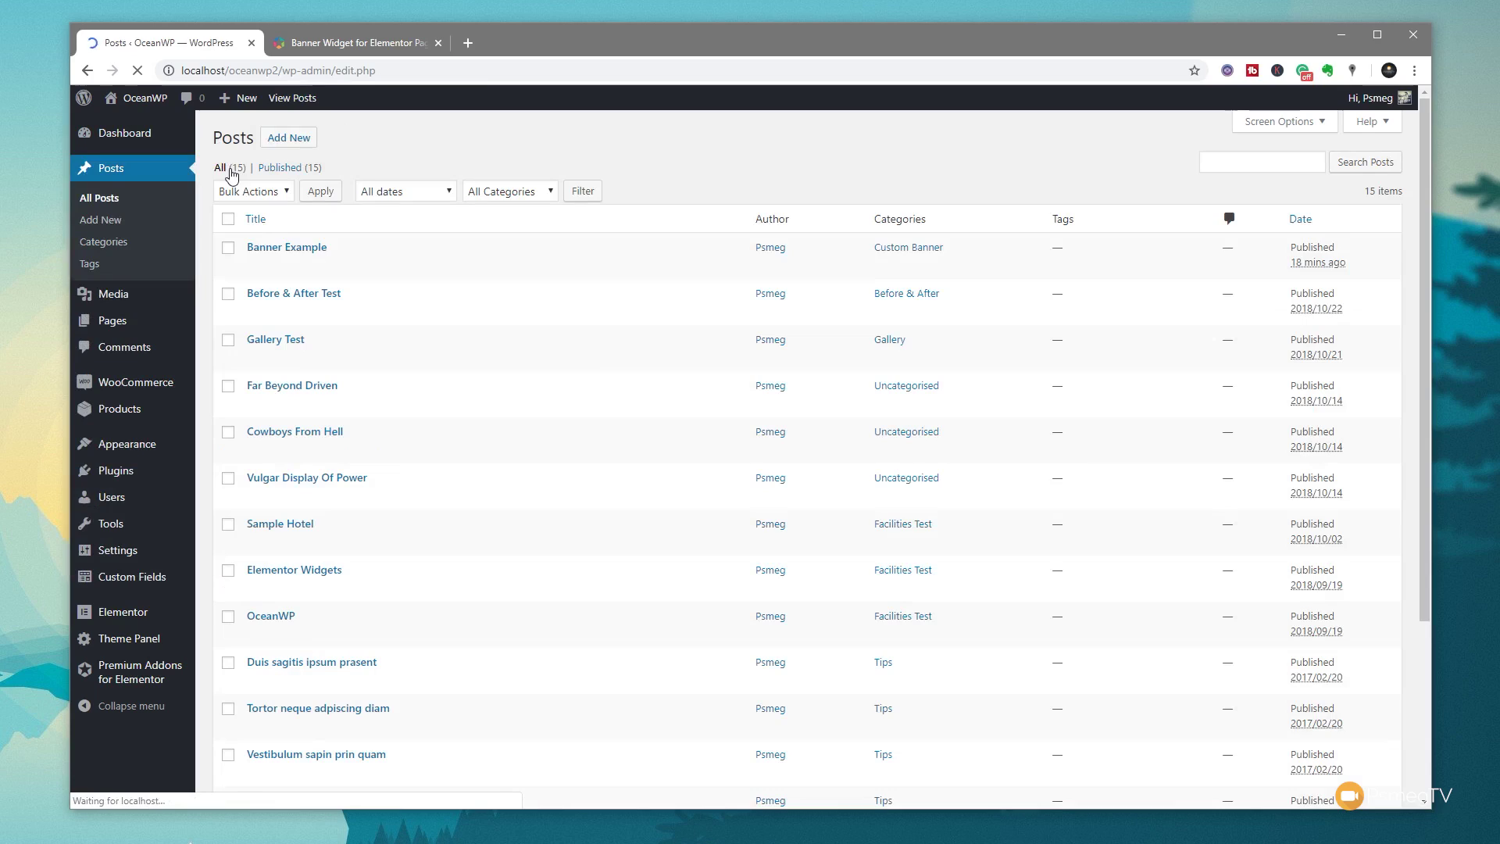
{"action": "left_click", "coordinate": [287, 249]}
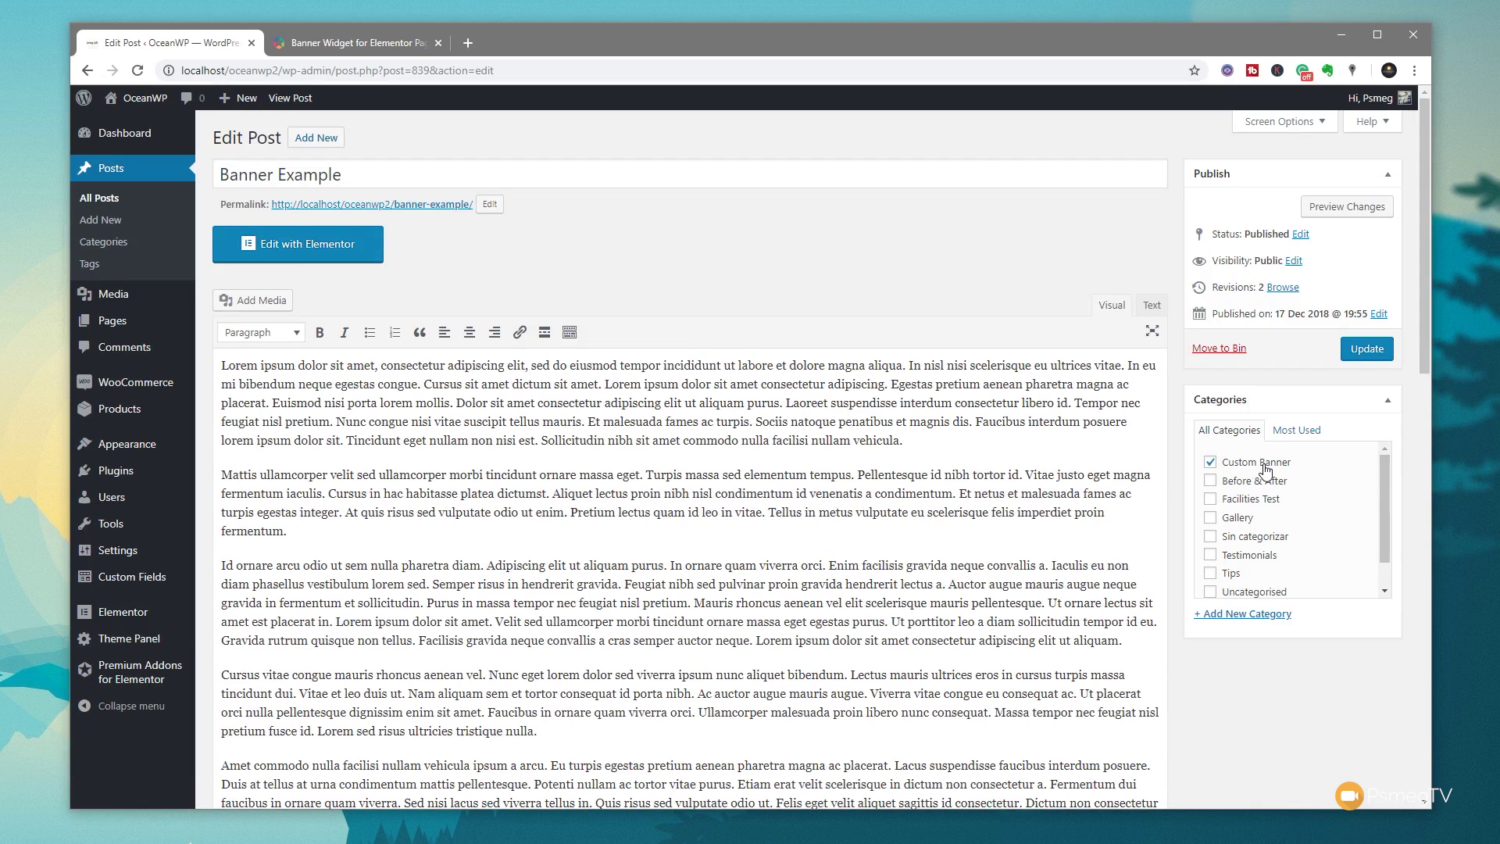
{"action": "left_click_drag", "start_coordinate": [395, 175], "coordinate": [217, 175]}
{"action": "left_click", "coordinate": [664, 275]}
{"action": "scroll", "coordinate": [559, 570], "scroll_direction": "down", "scroll_amount": 6}
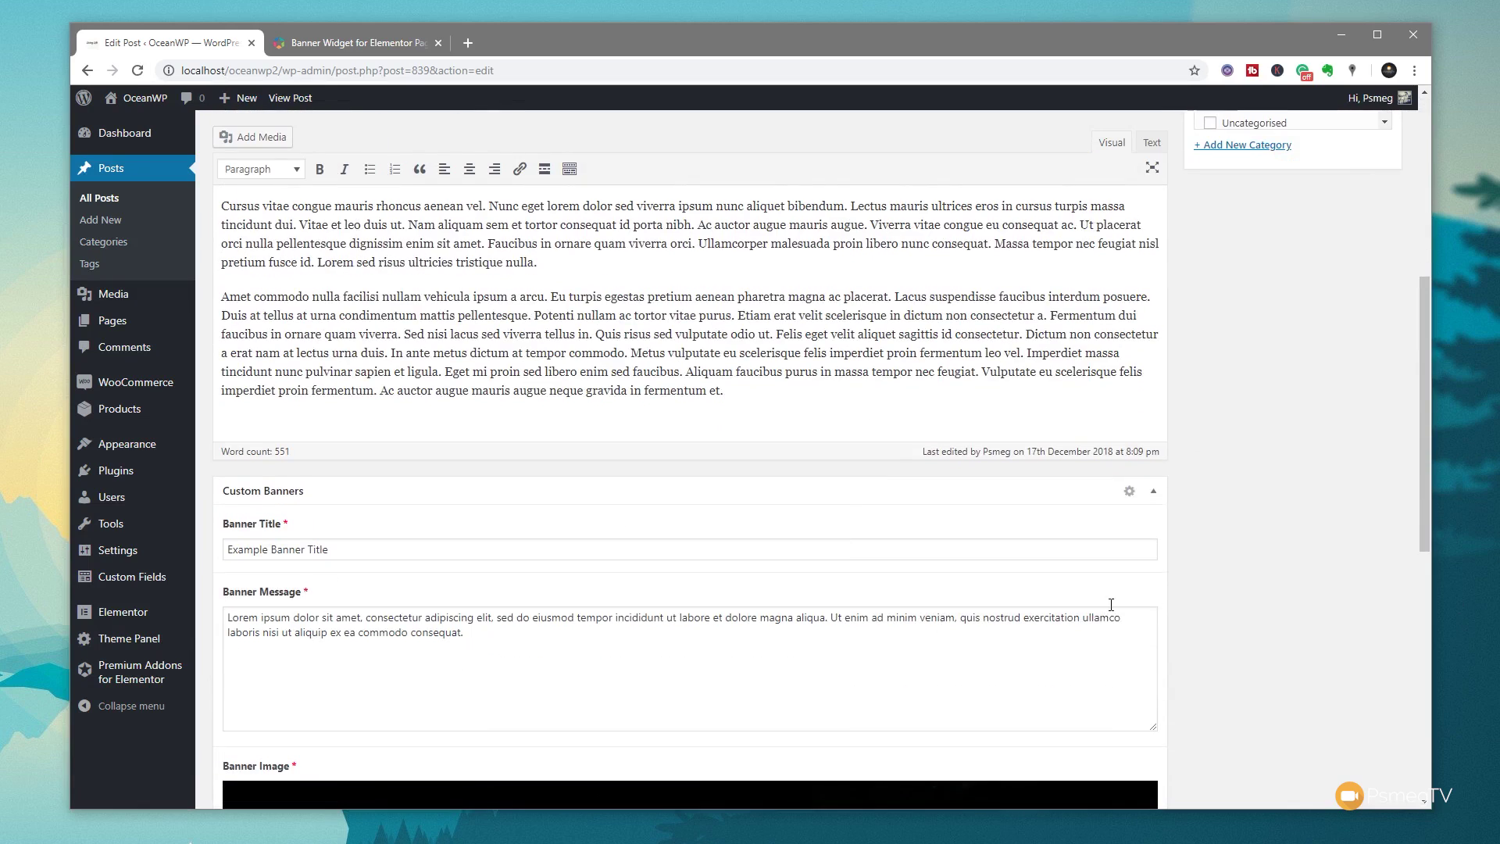
{"action": "scroll", "coordinate": [1112, 604], "scroll_direction": "down", "scroll_amount": 3}
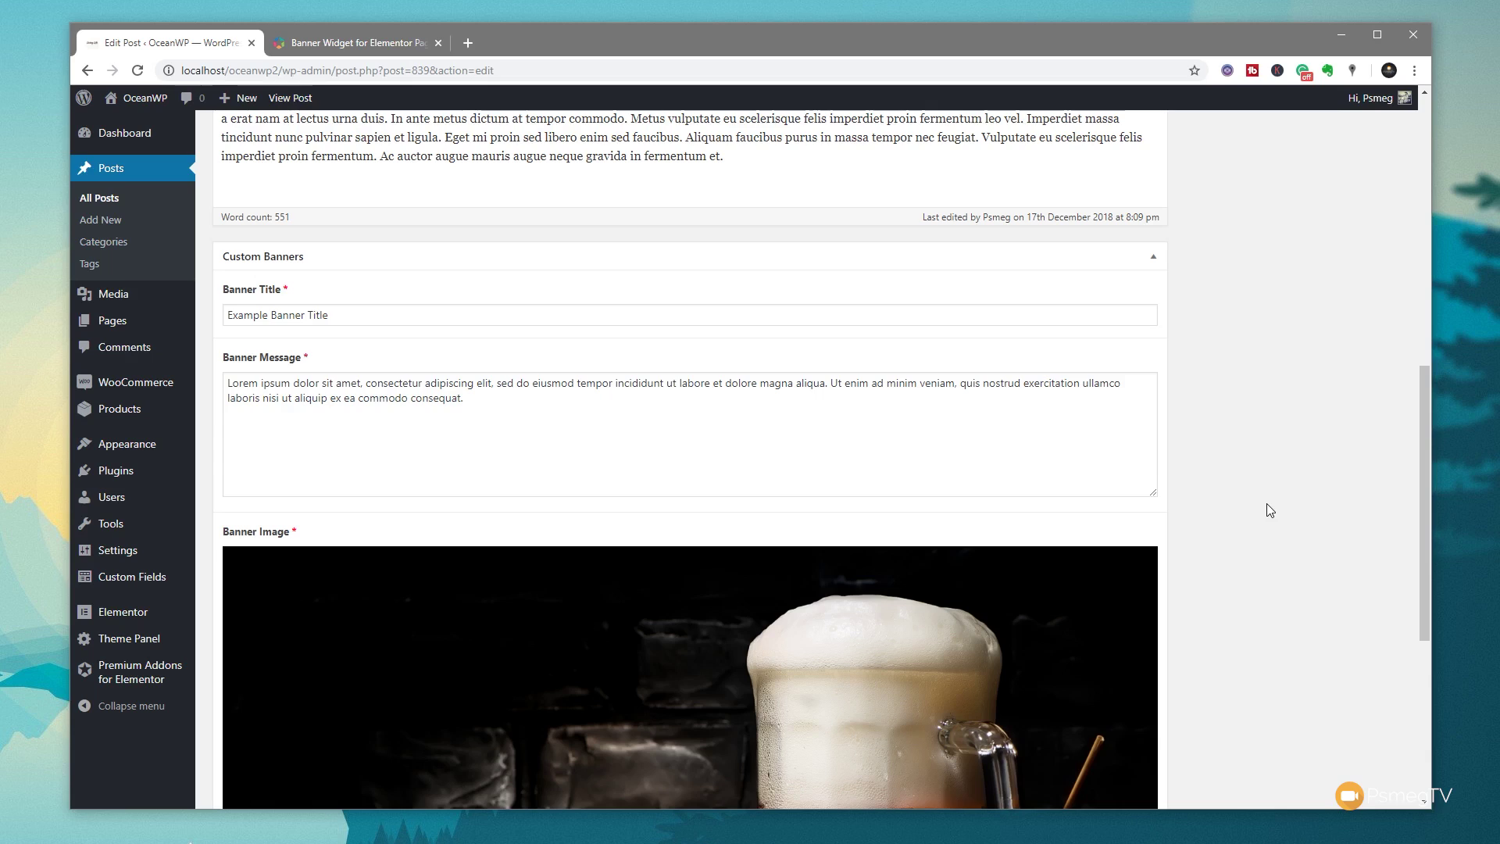
{"action": "scroll", "coordinate": [1268, 504], "scroll_direction": "down", "scroll_amount": 4}
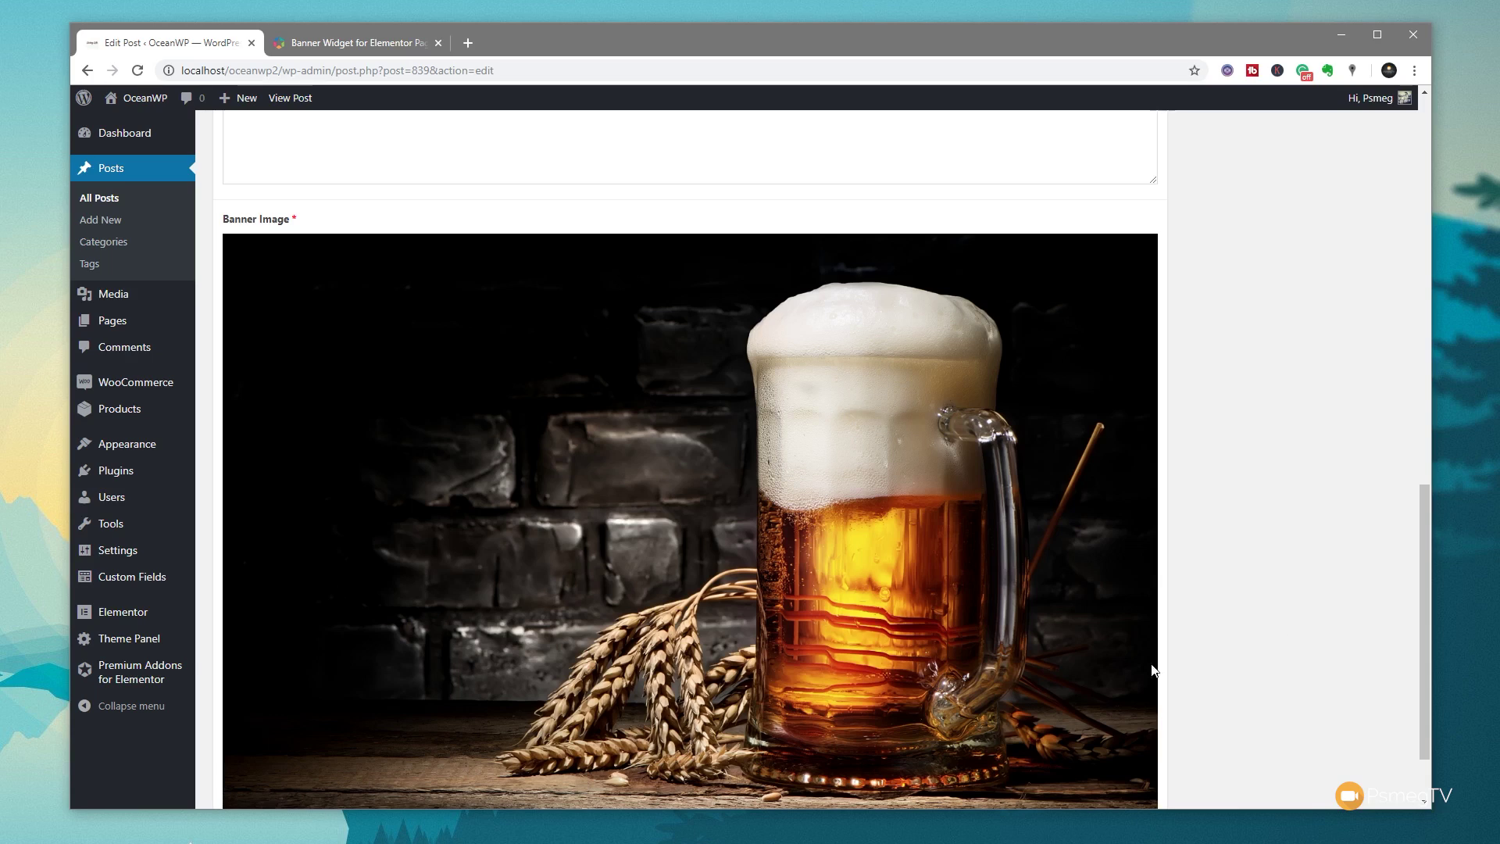
From My Templates, add a Single-type template for Post content named 'Banner Test Single'
{"action": "mouse_move", "coordinate": [116, 619]}
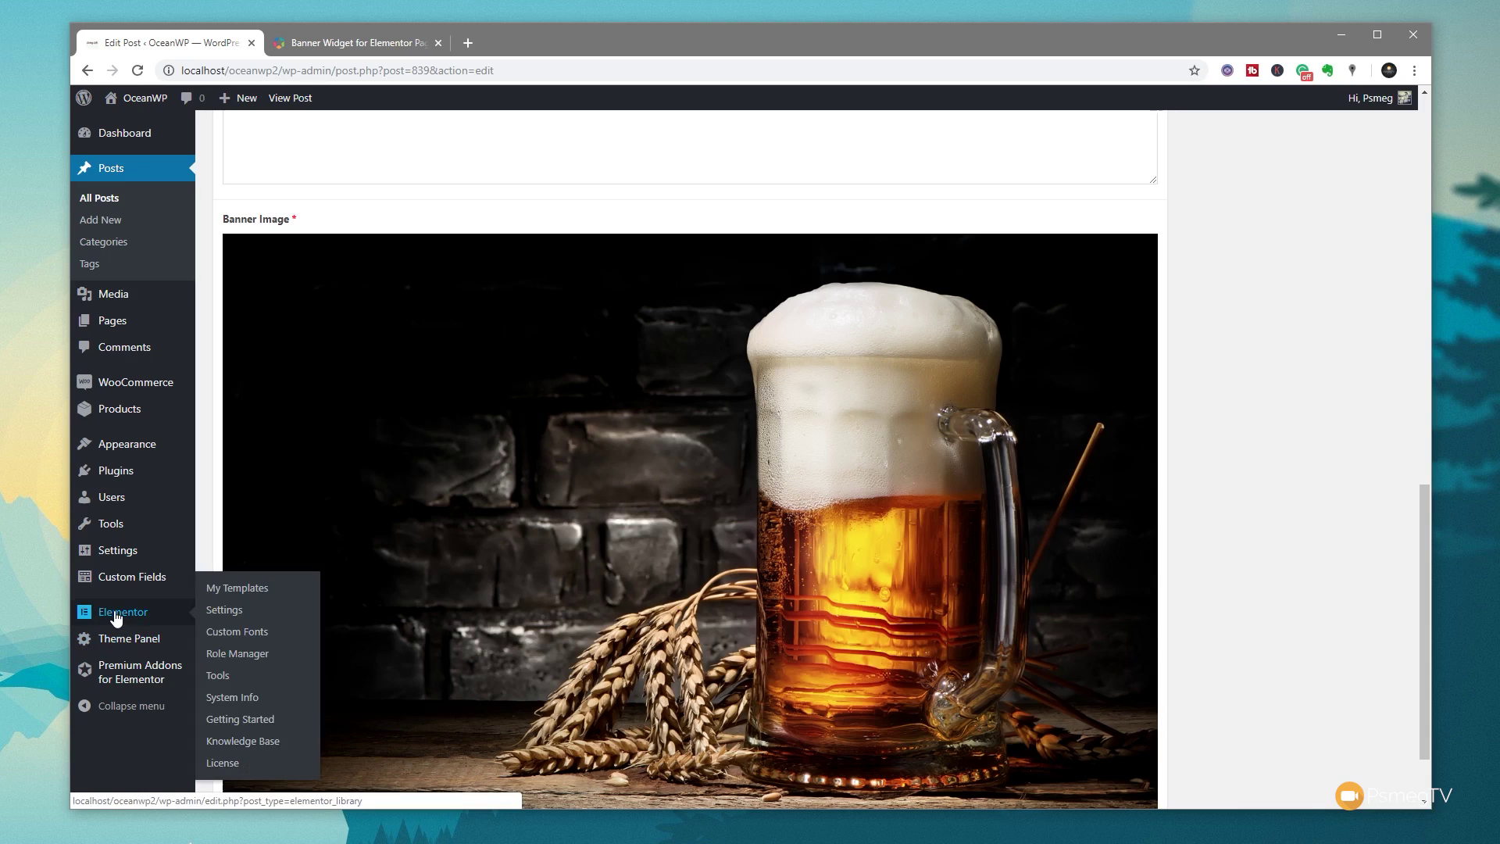
{"action": "left_click", "coordinate": [261, 594]}
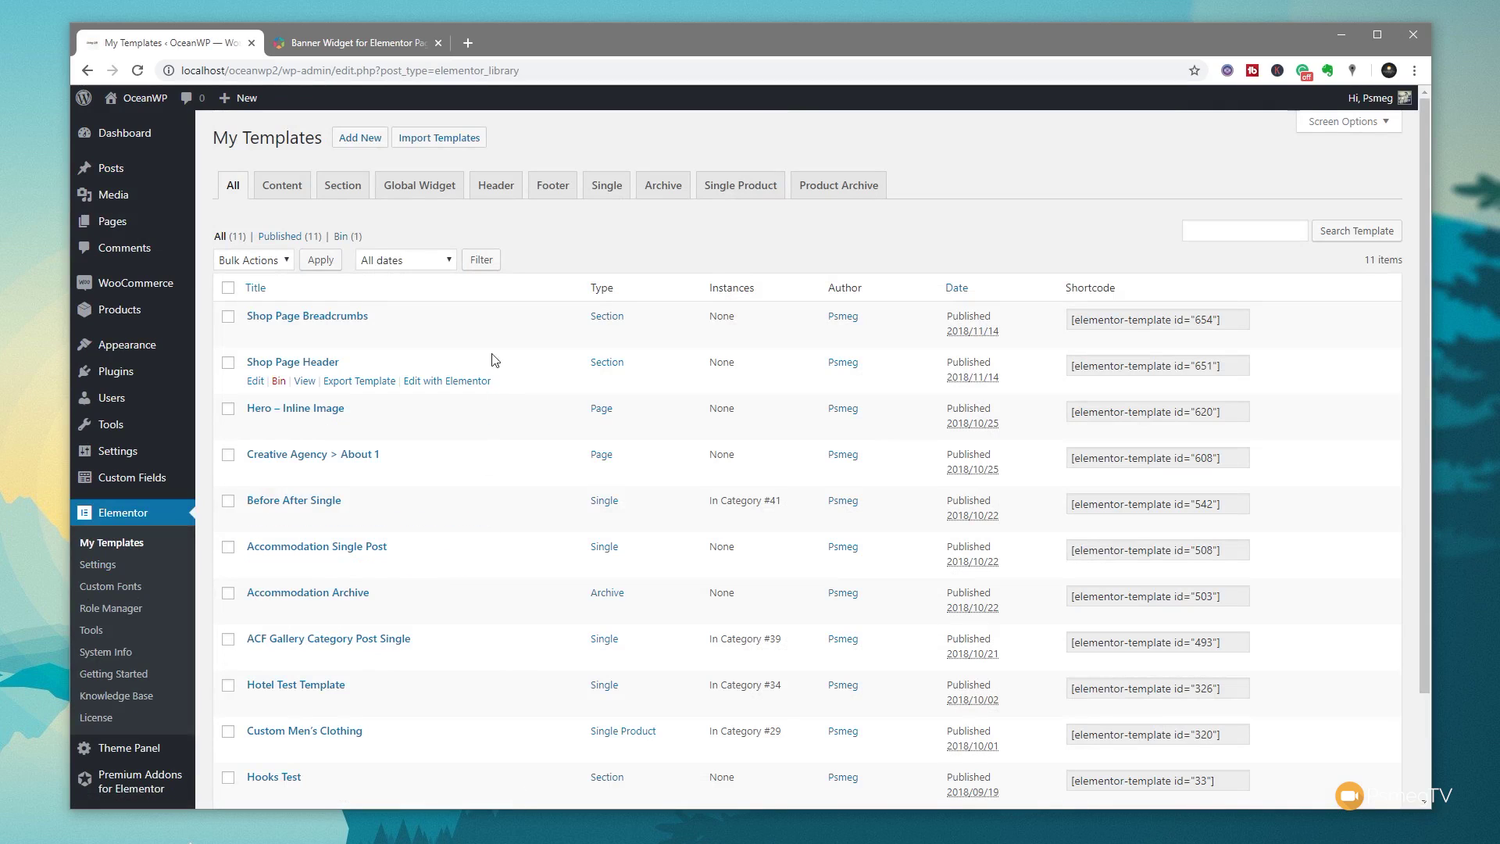
{"action": "left_click", "coordinate": [368, 143]}
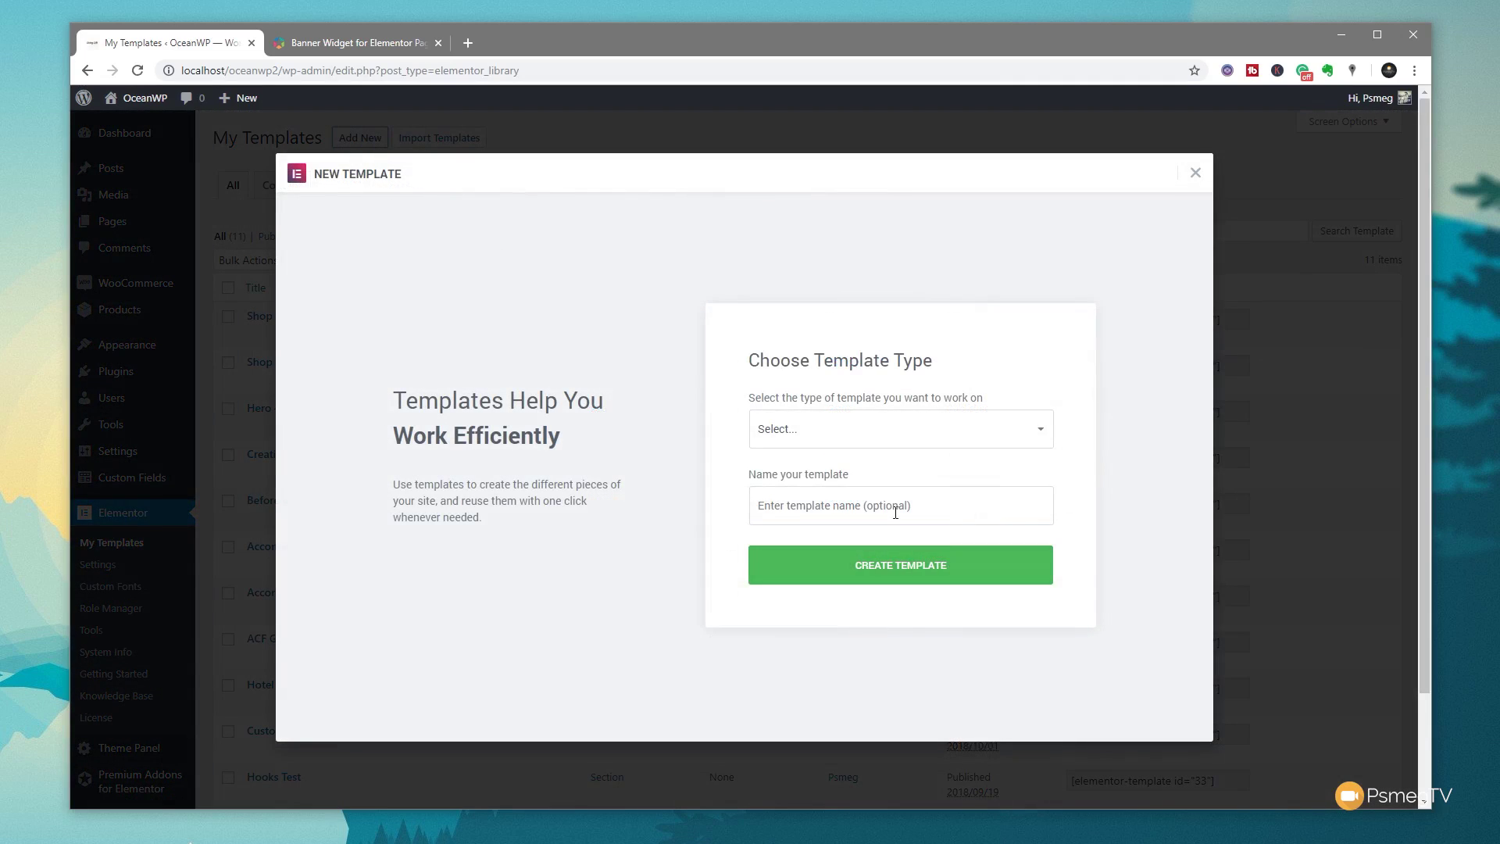
{"action": "left_click", "coordinate": [857, 433]}
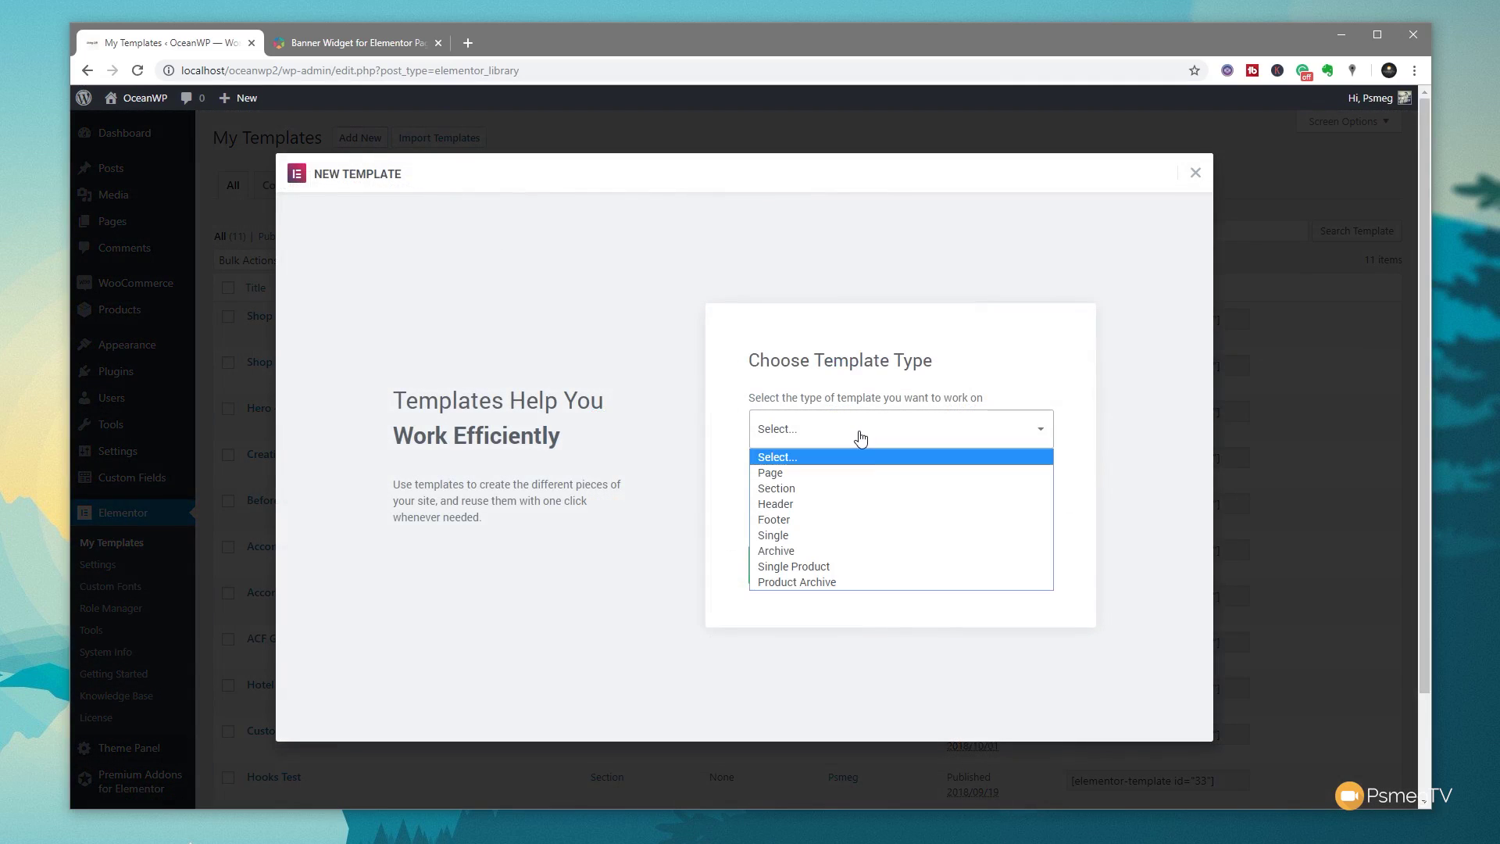
{"action": "left_click", "coordinate": [822, 536]}
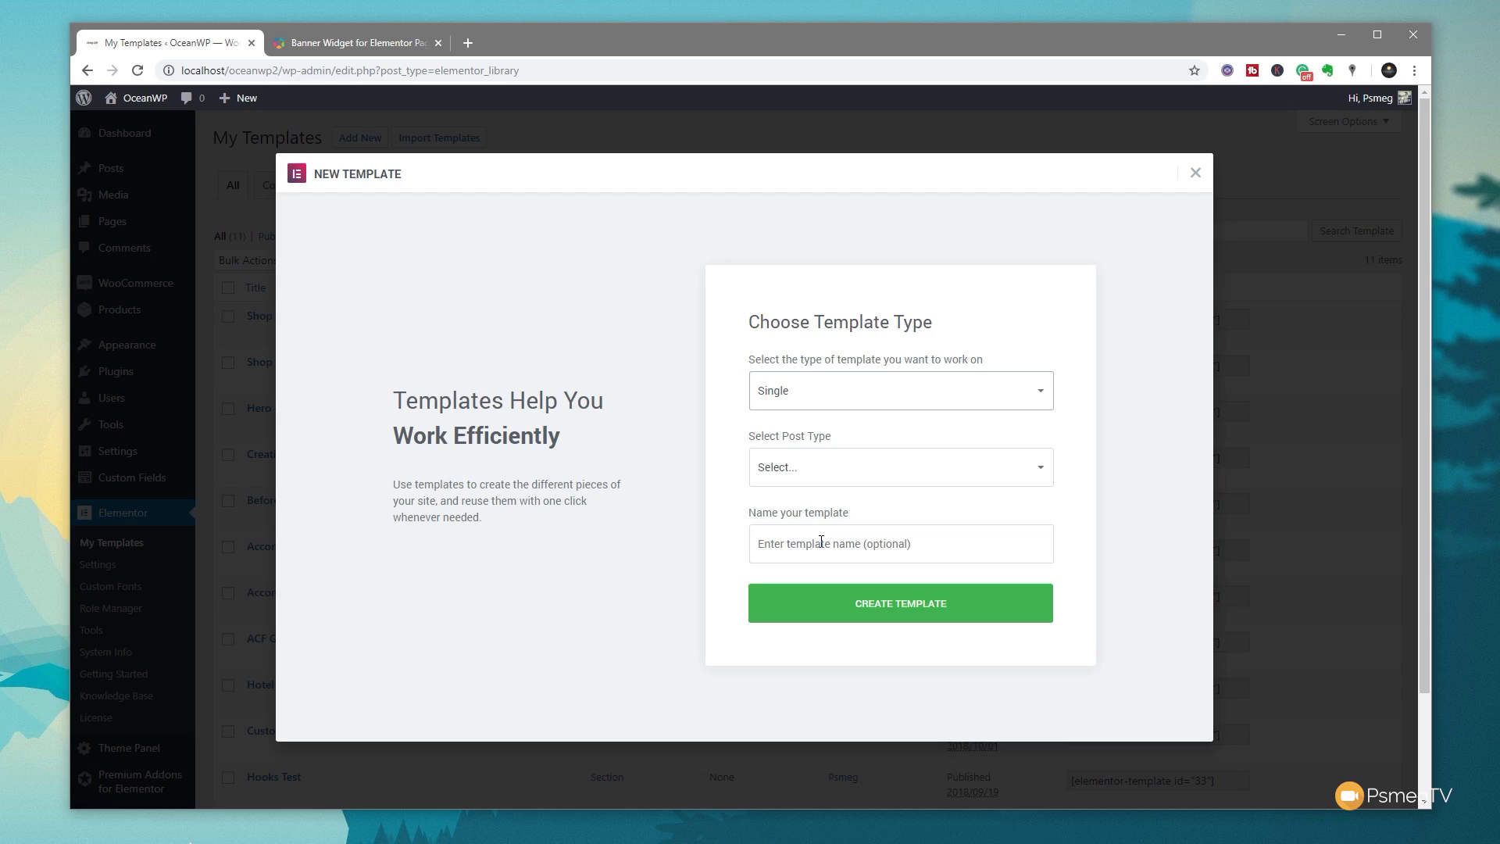
{"action": "left_click", "coordinate": [797, 475]}
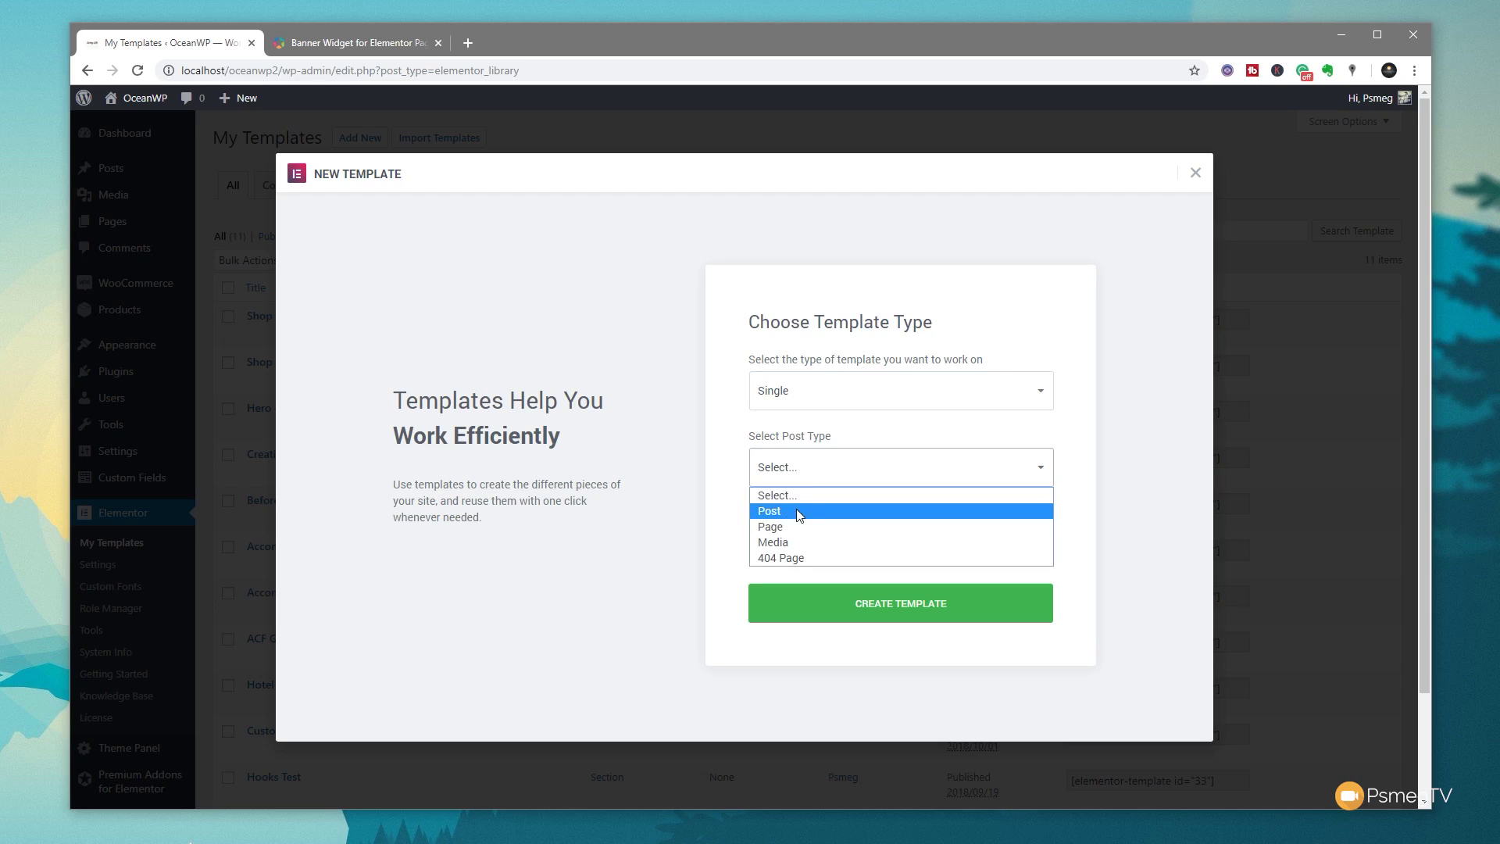
{"action": "left_click", "coordinate": [797, 512]}
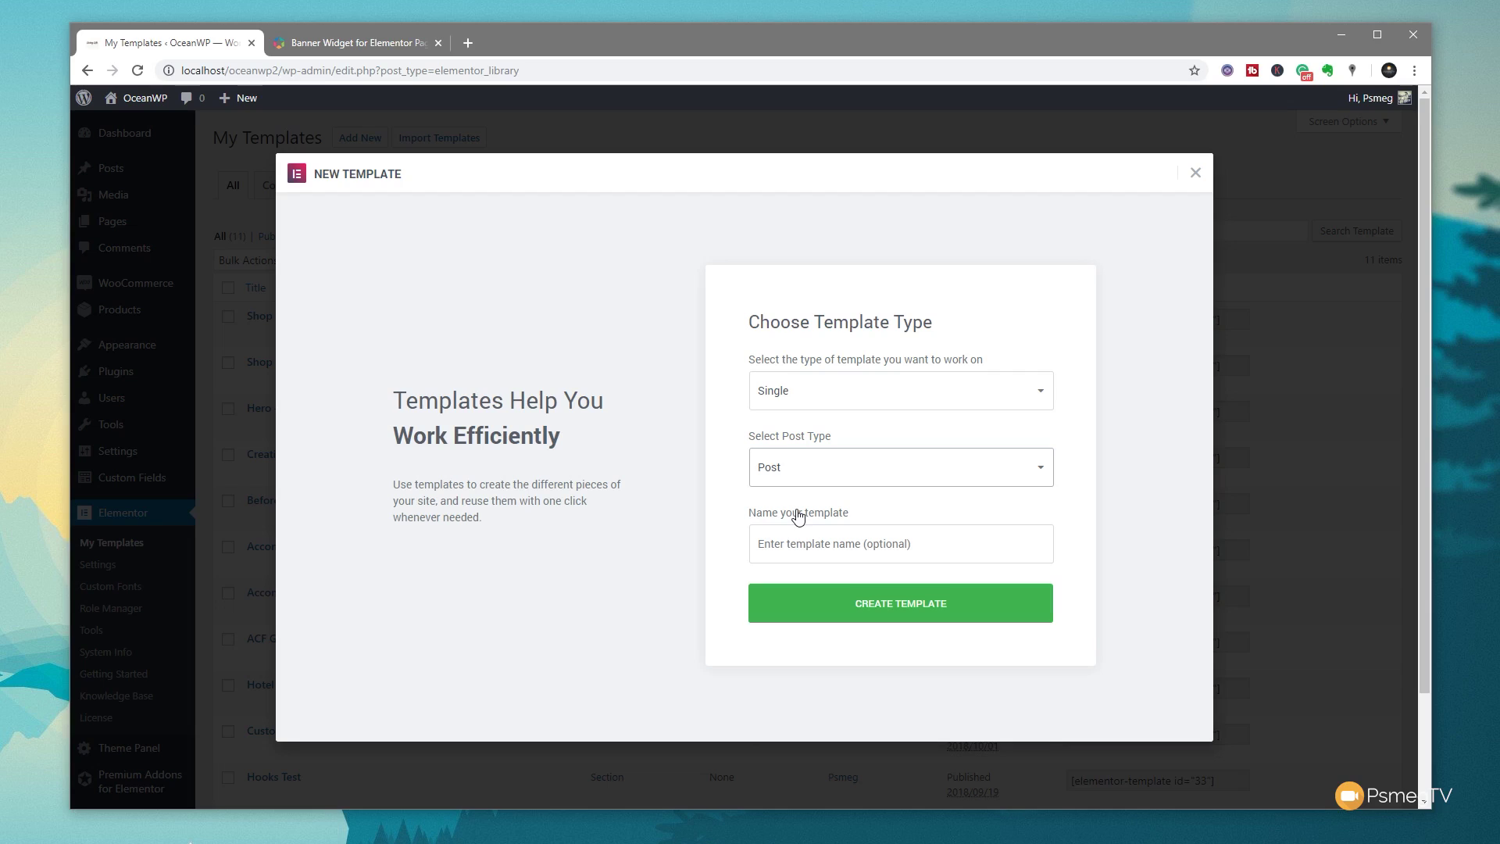
{"action": "left_click", "coordinate": [798, 538]}
{"action": "type", "text": "Banner Test"}
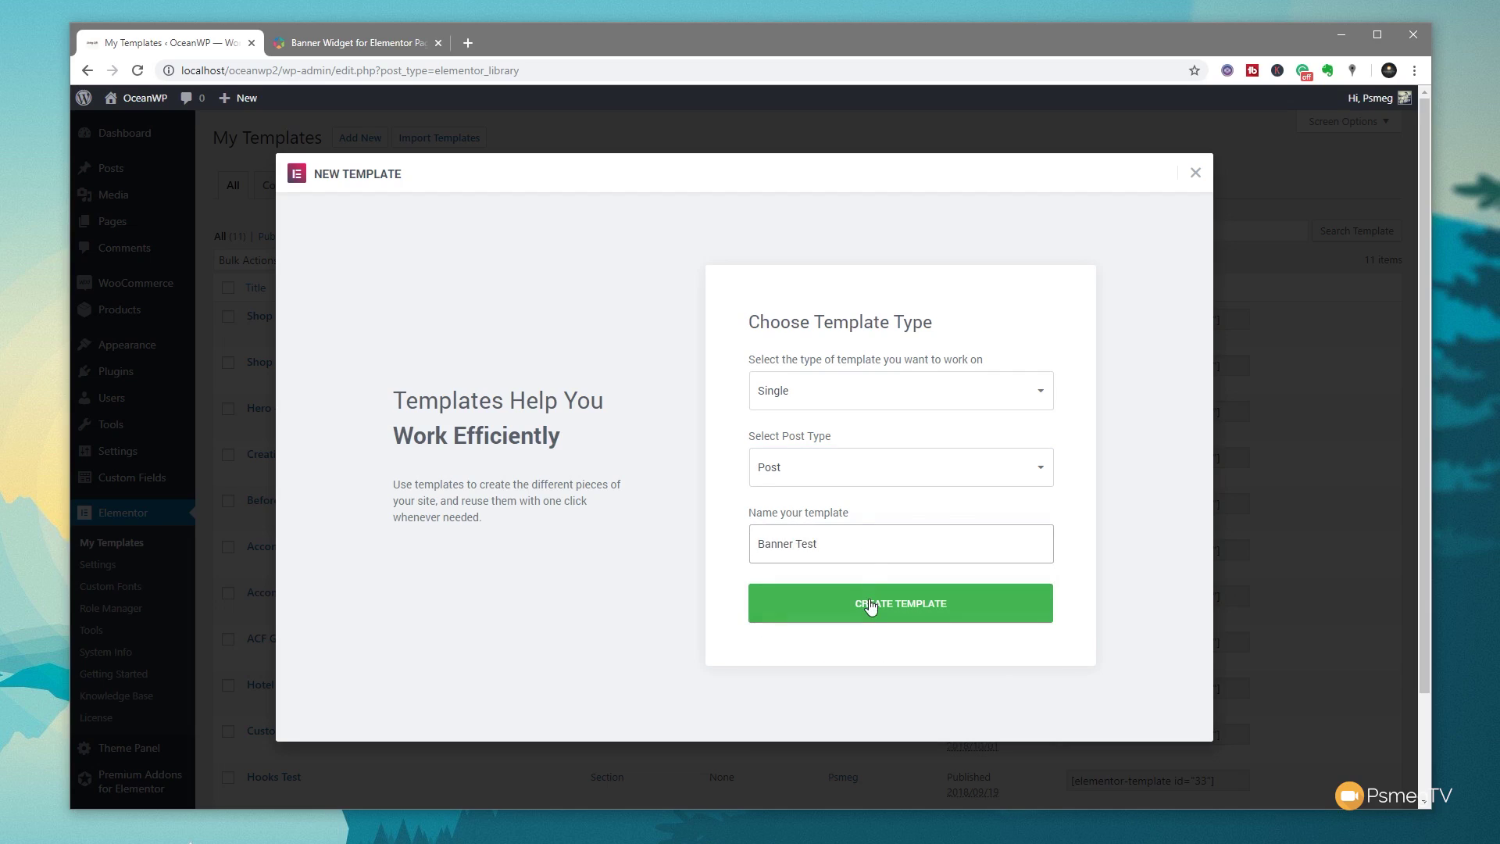
{"action": "type", "text": " Single"}
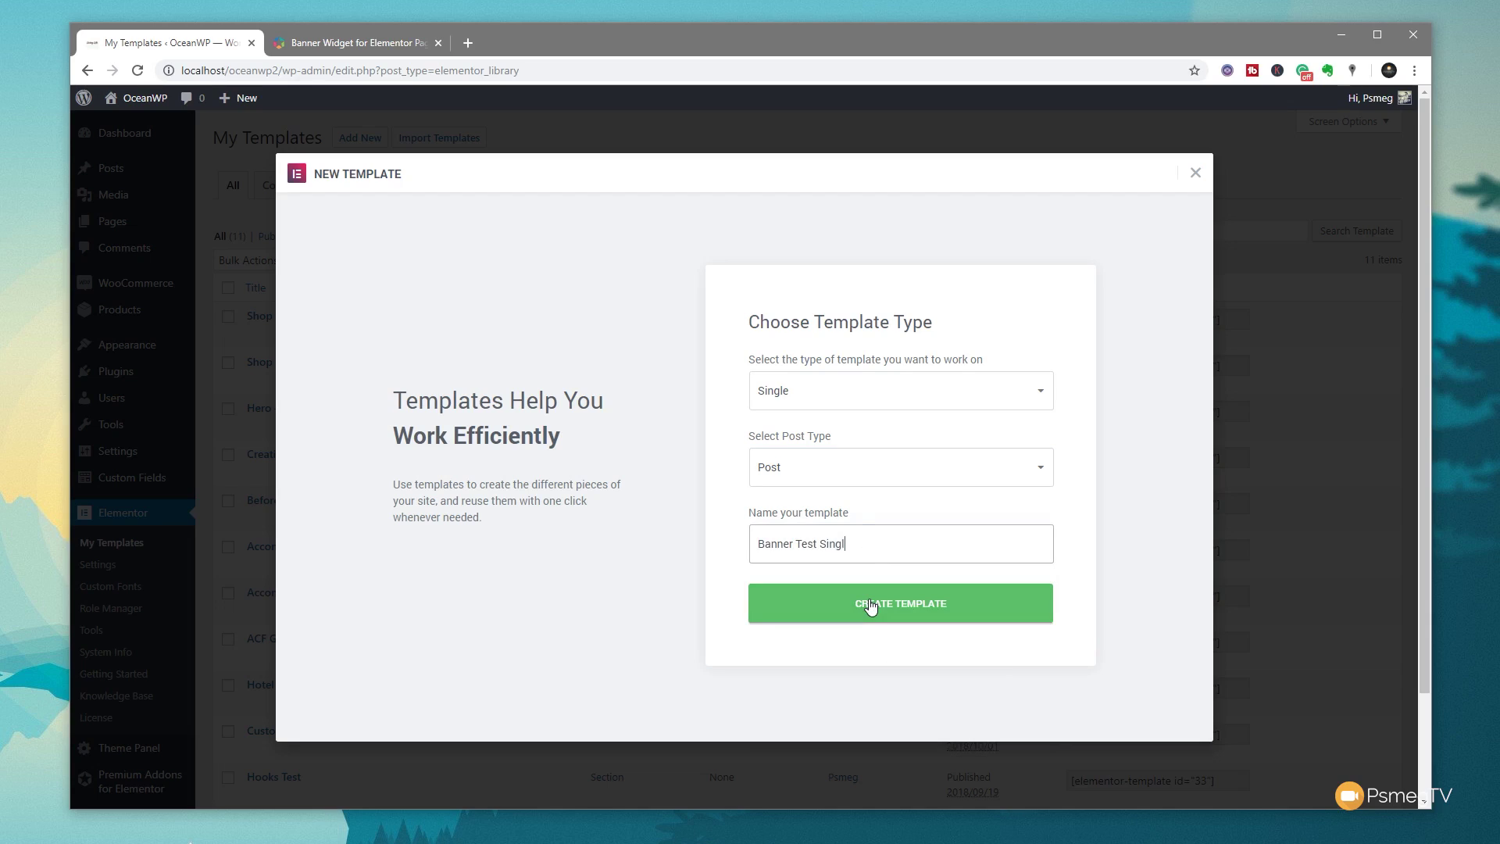
{"action": "left_click", "coordinate": [876, 607]}
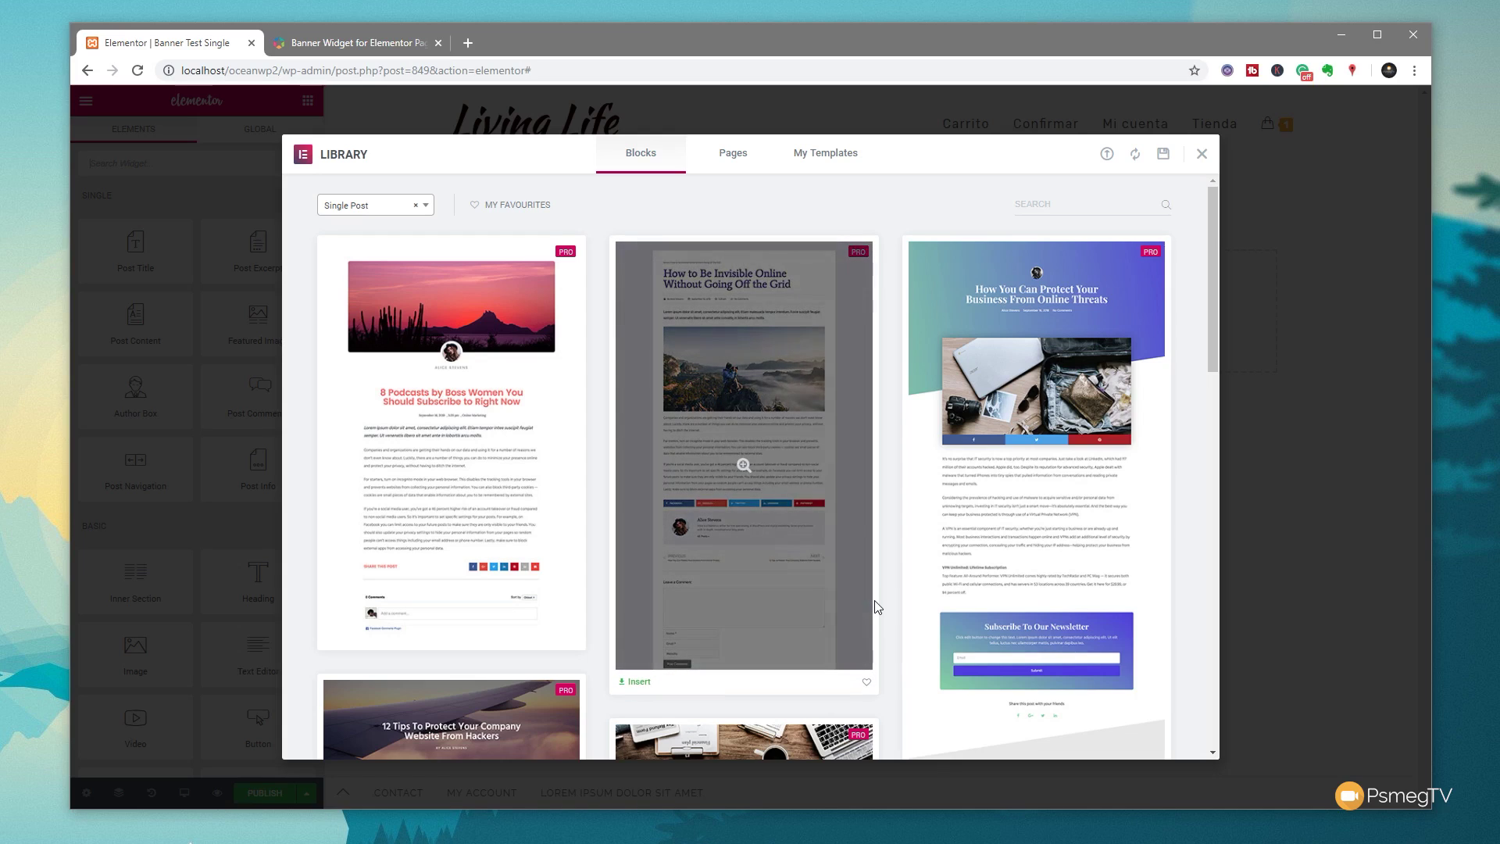
Scroll the library's Single Post designs down to the 'Why Your Approach to A/B Testing' card
{"action": "scroll", "coordinate": [1007, 542], "scroll_direction": "down", "scroll_amount": 5}
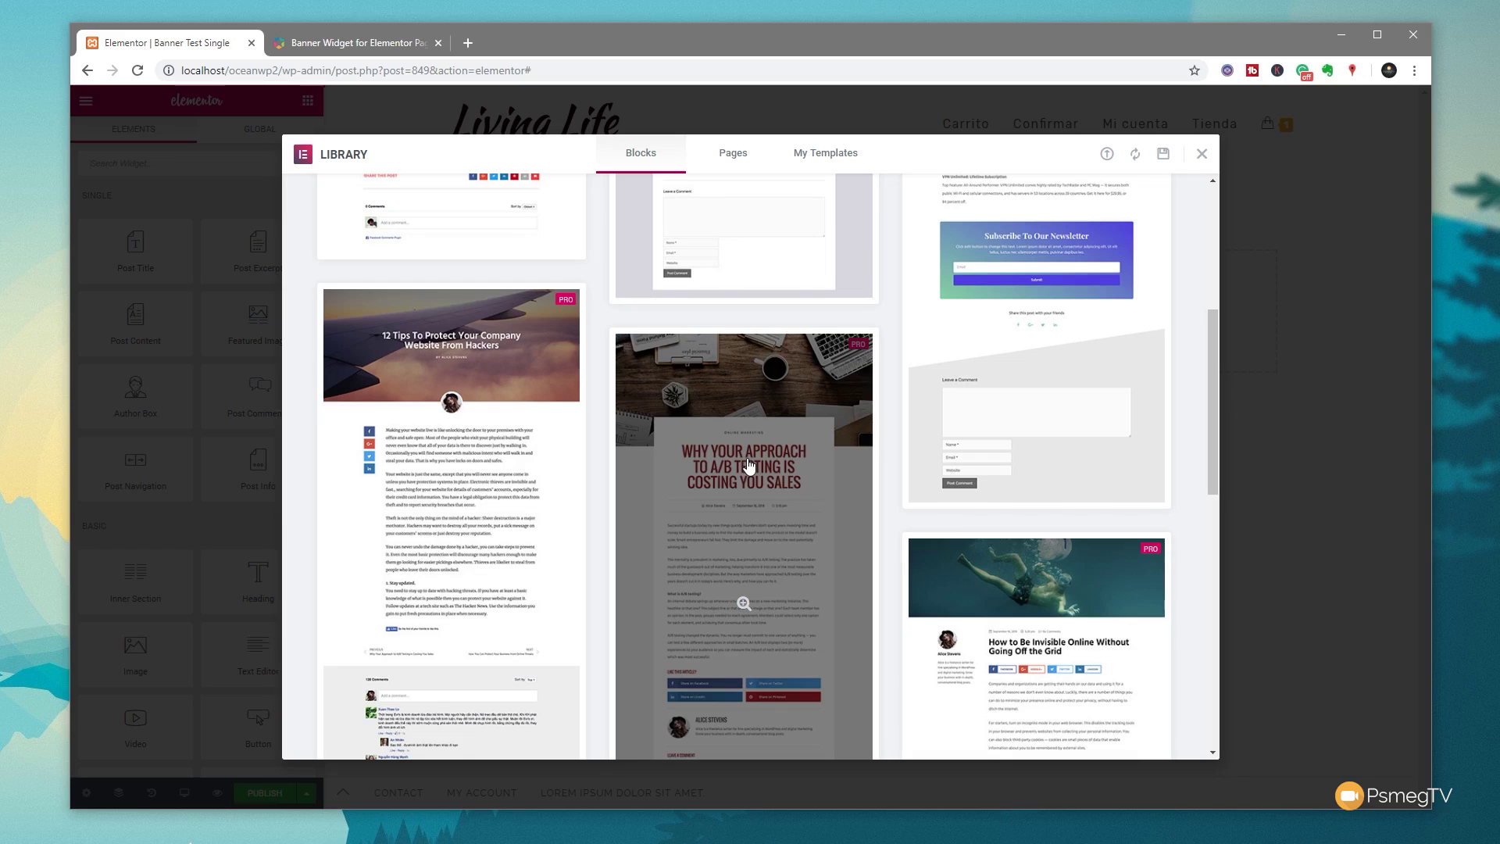
{"action": "scroll", "coordinate": [782, 469], "scroll_direction": "down", "scroll_amount": 3}
Insert the A/B testing design, importing its document settings, and scroll through the resulting layout
{"action": "left_click", "coordinate": [796, 506]}
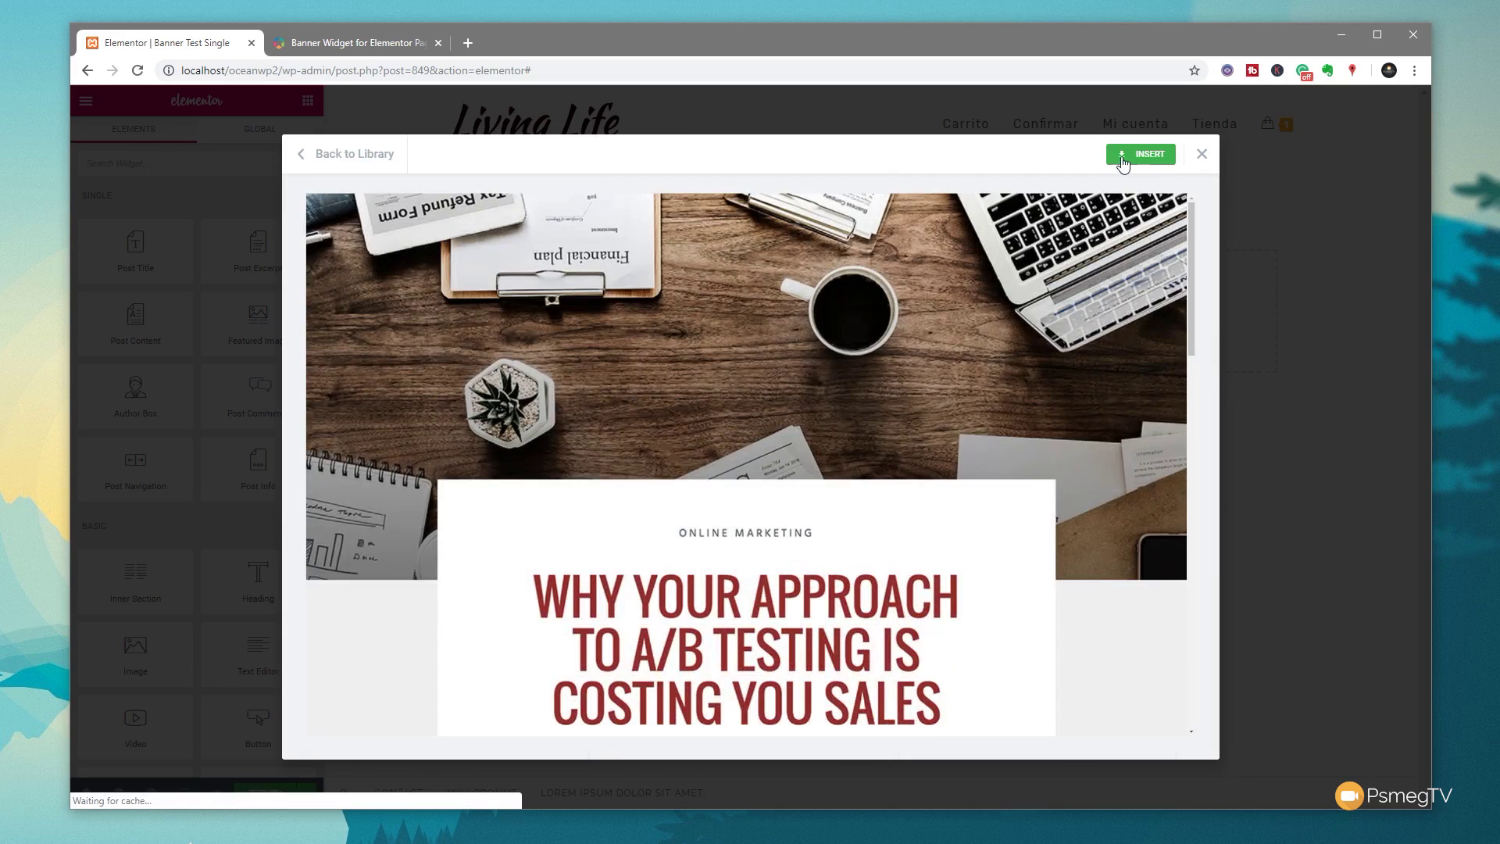
{"action": "left_click", "coordinate": [1123, 157]}
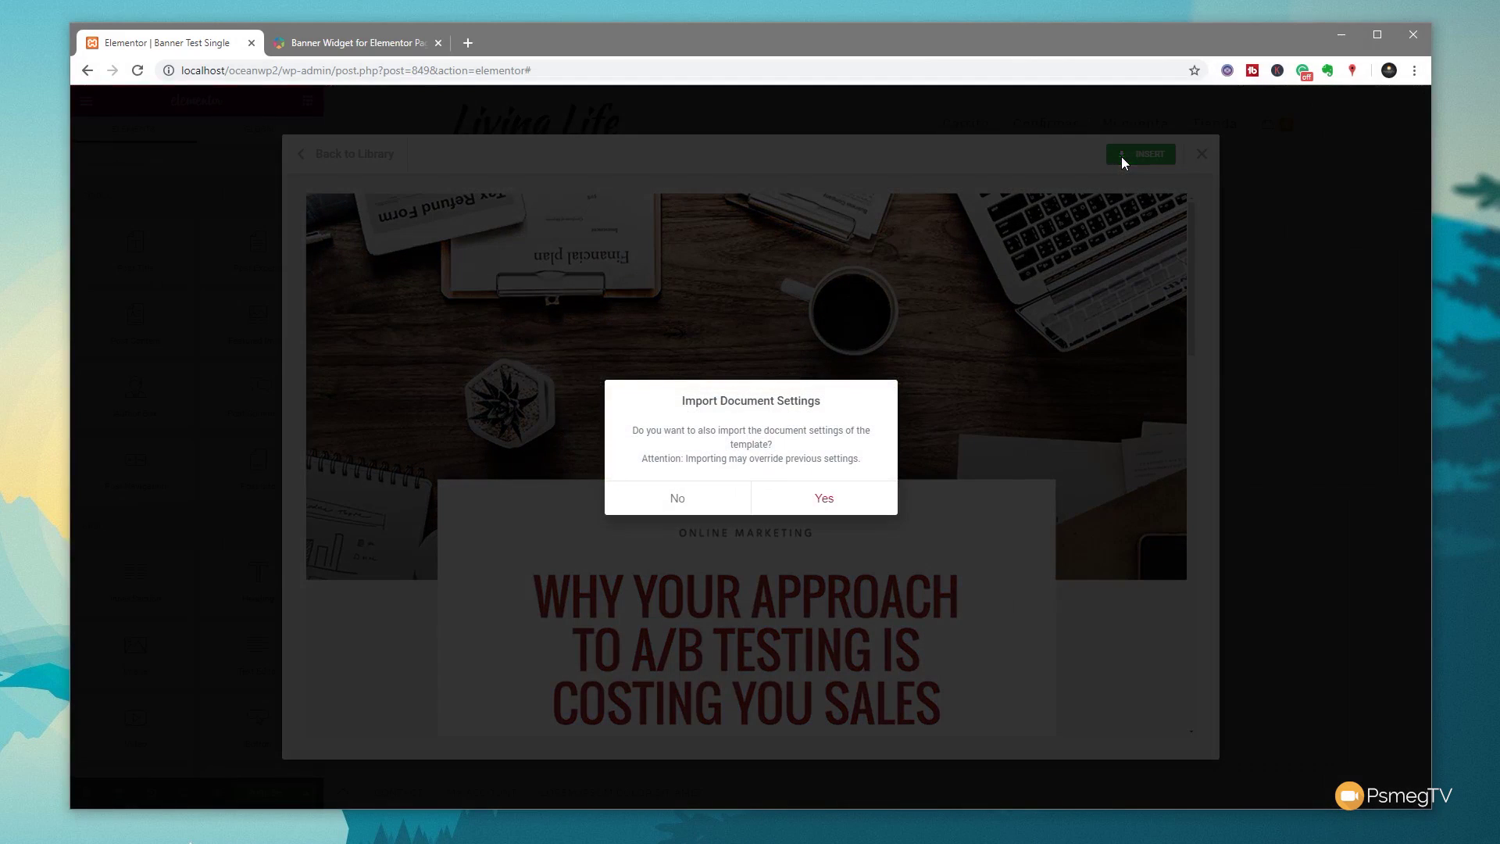
{"action": "left_click", "coordinate": [824, 500]}
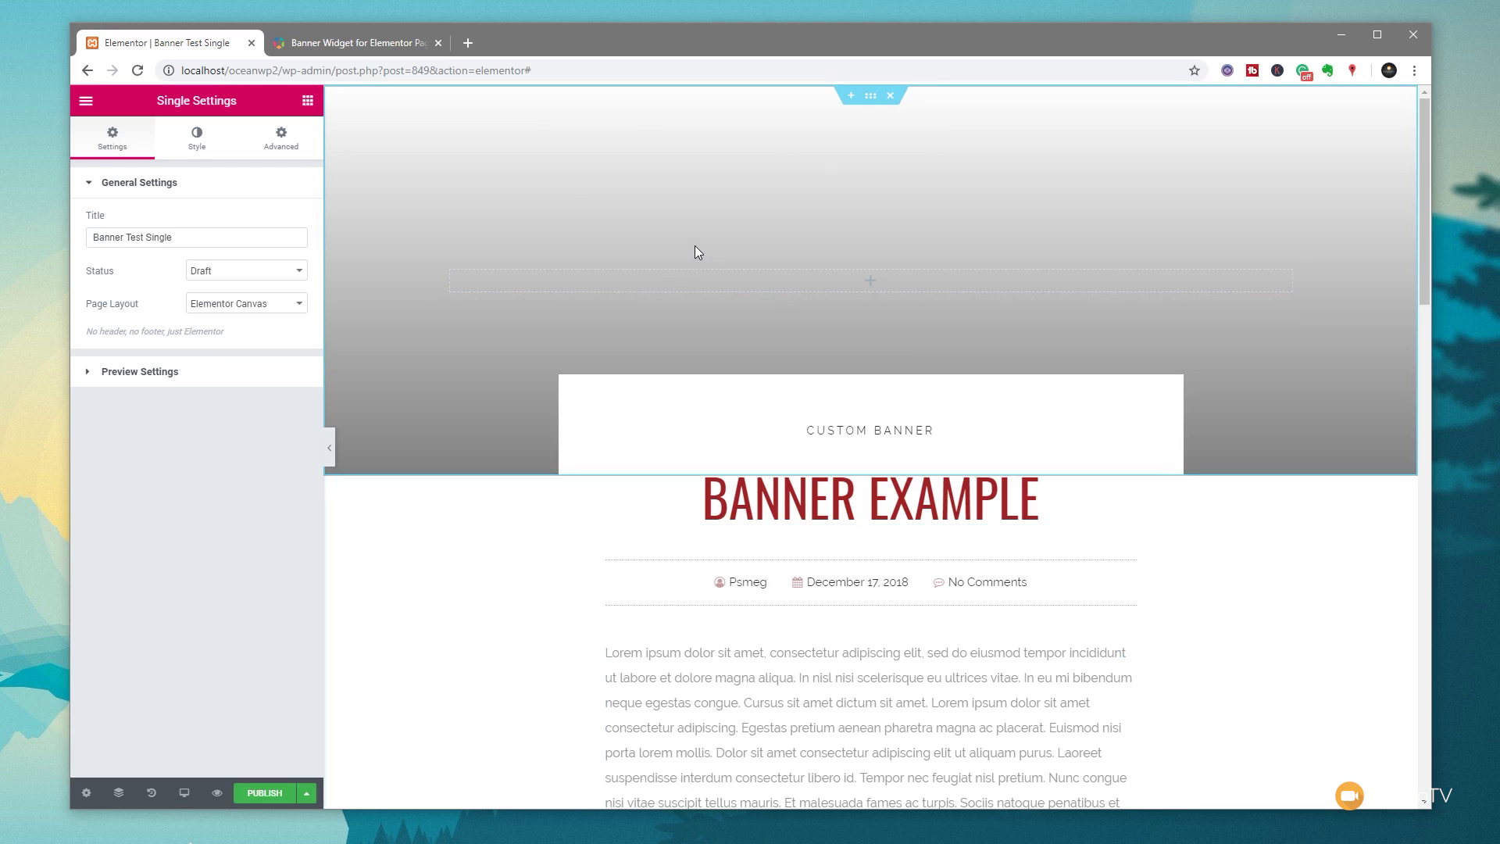
{"action": "scroll", "coordinate": [740, 252], "scroll_direction": "down", "scroll_amount": 7}
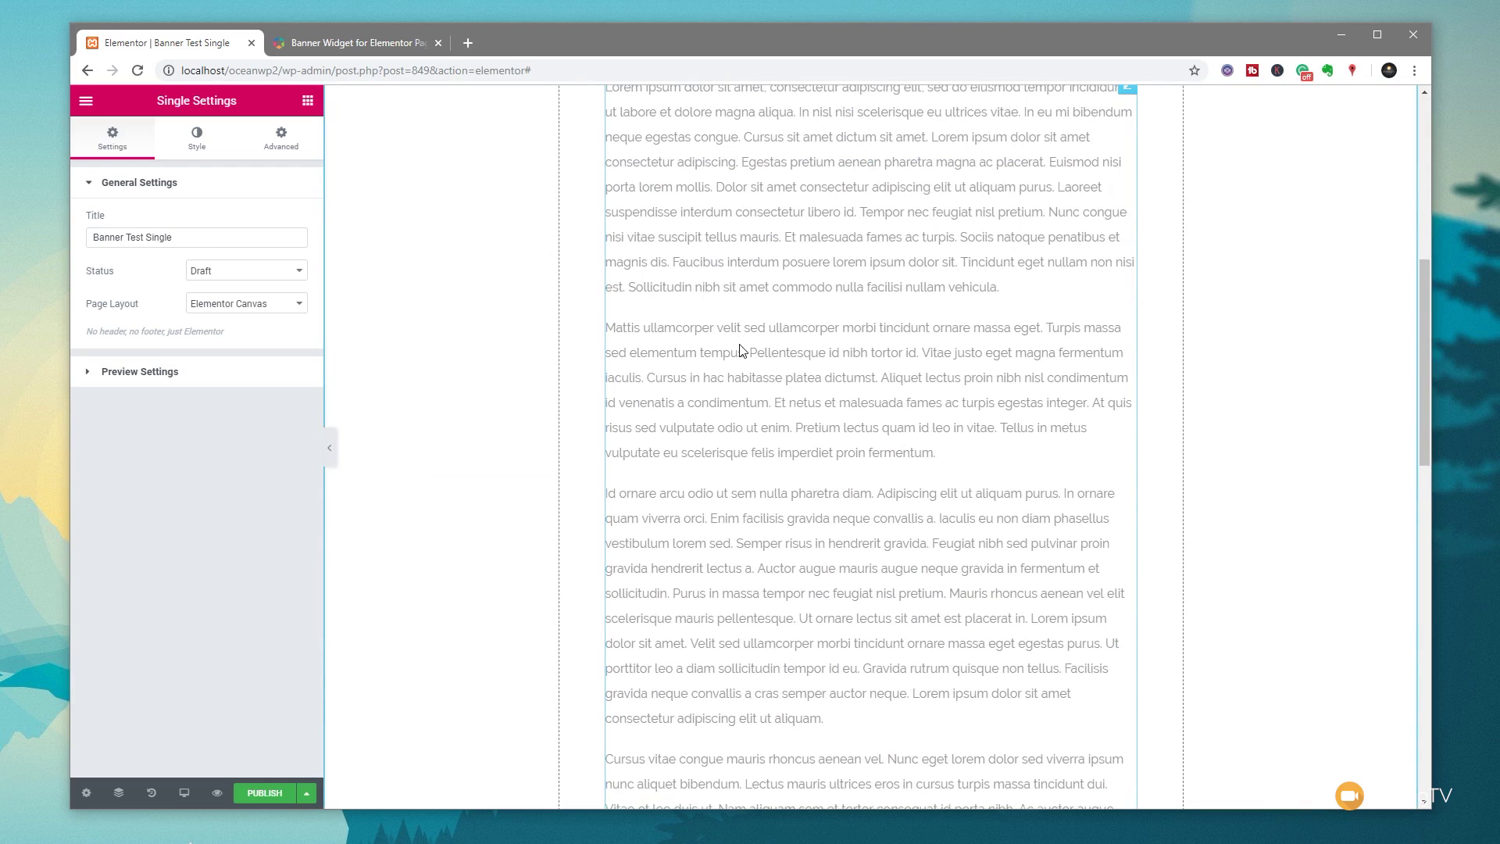
{"action": "scroll", "coordinate": [670, 453], "scroll_direction": "up", "scroll_amount": 5}
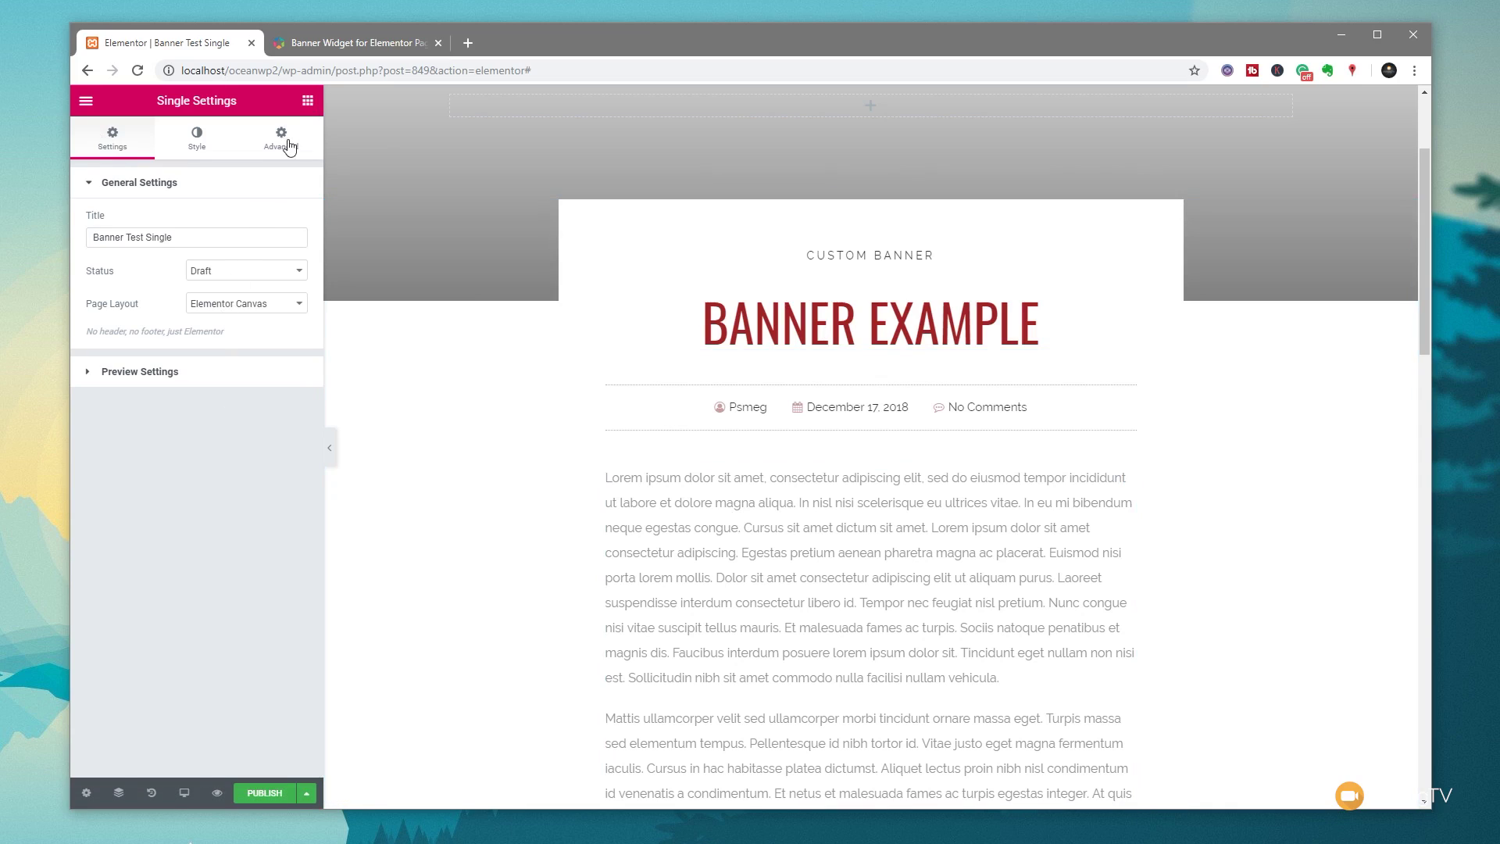
Search widgets for 'banner' and place a Premium Banner below the post meta
{"action": "left_click", "coordinate": [307, 102]}
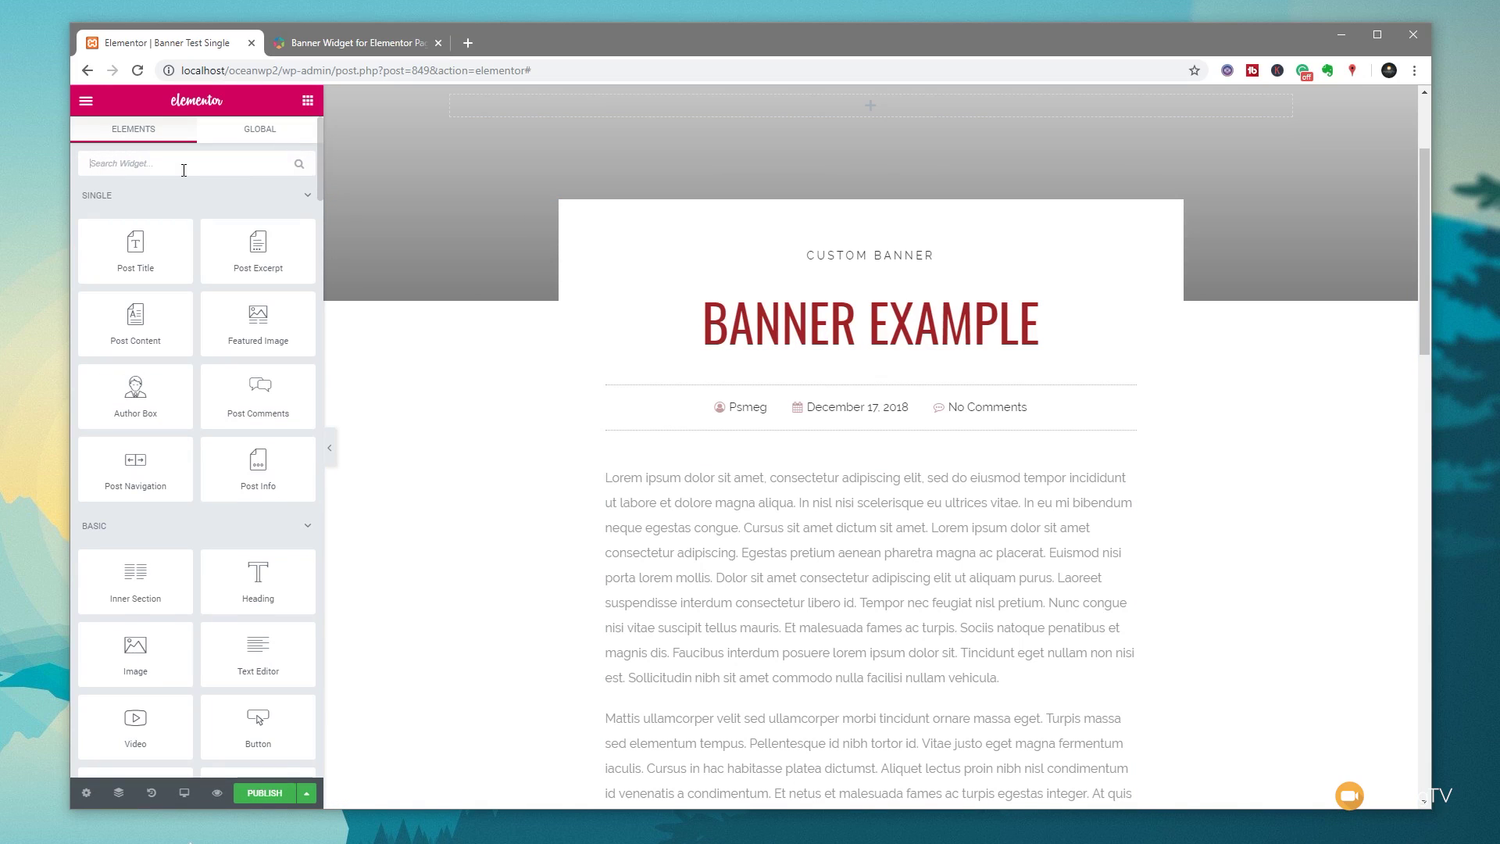
{"action": "type", "text": "anner"}
{"action": "left_click_drag", "start_coordinate": [136, 213], "coordinate": [744, 480]}
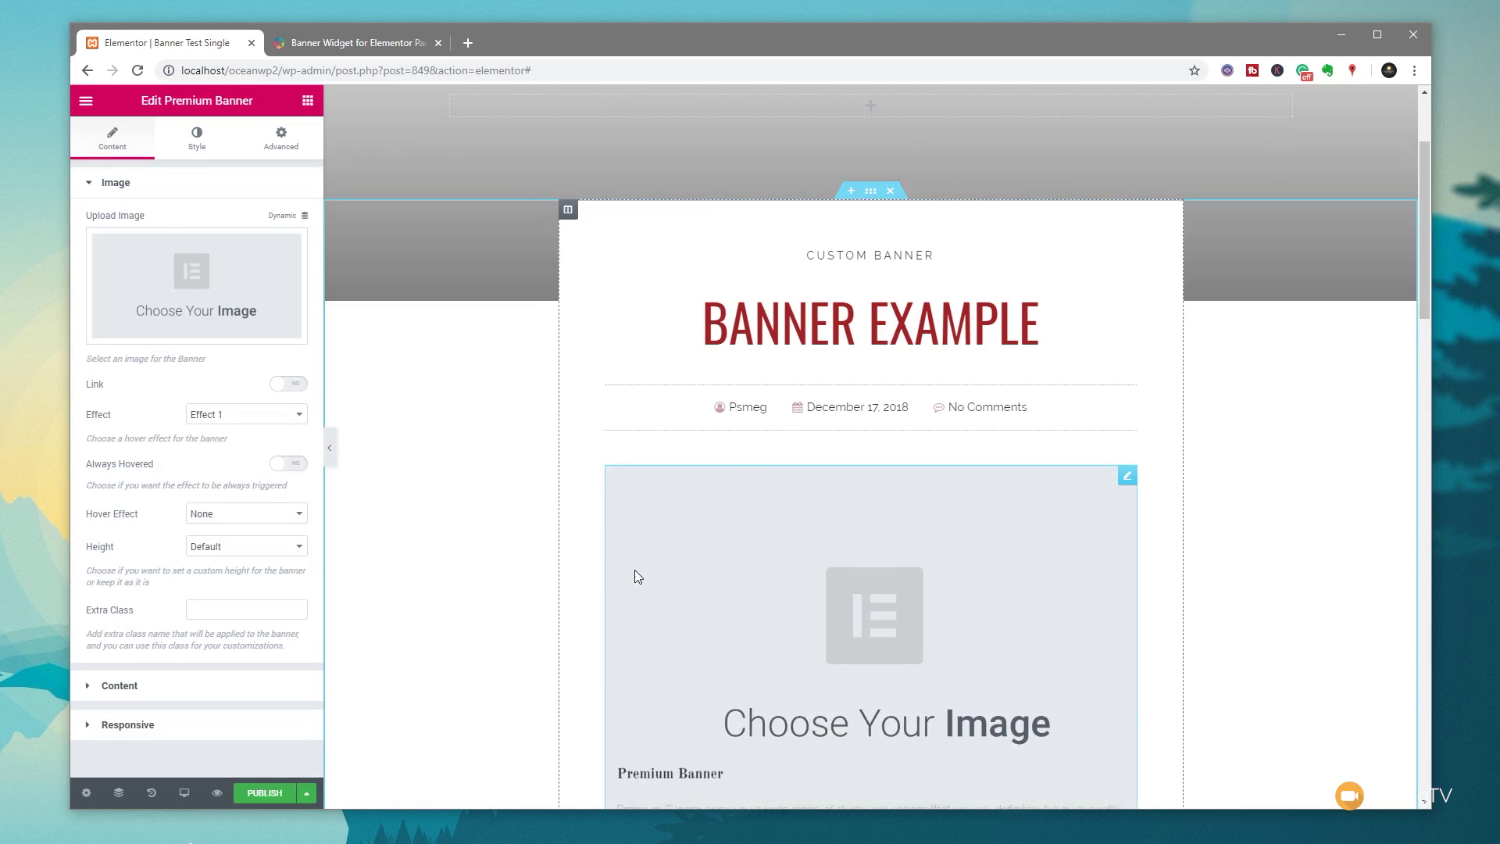
Set the banner's Upload Image to the dynamic ACF Image Field source
{"action": "scroll", "coordinate": [635, 577], "scroll_direction": "down", "scroll_amount": 3}
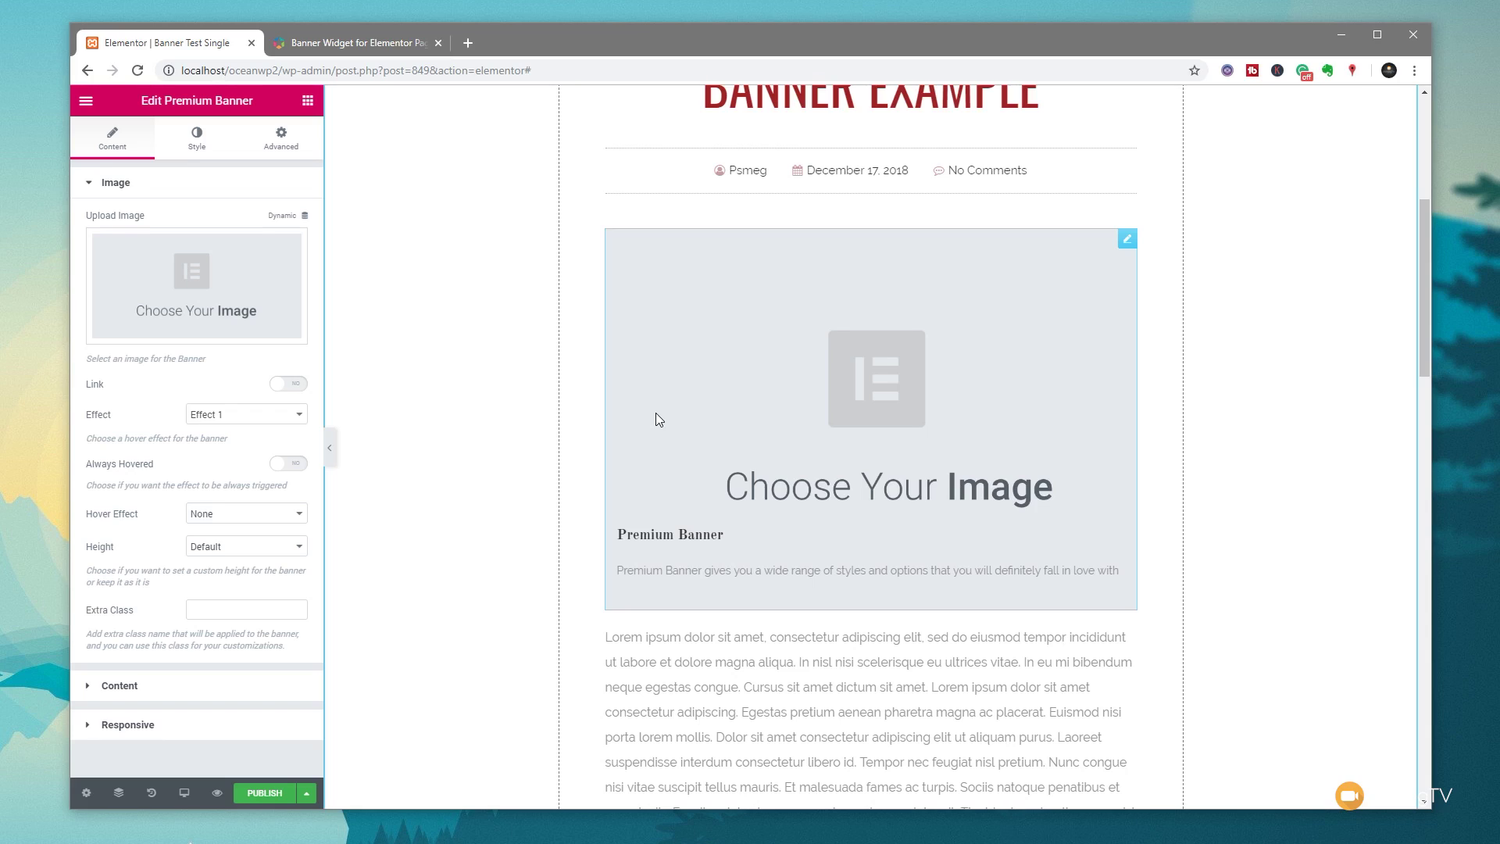
{"action": "left_click", "coordinate": [305, 216]}
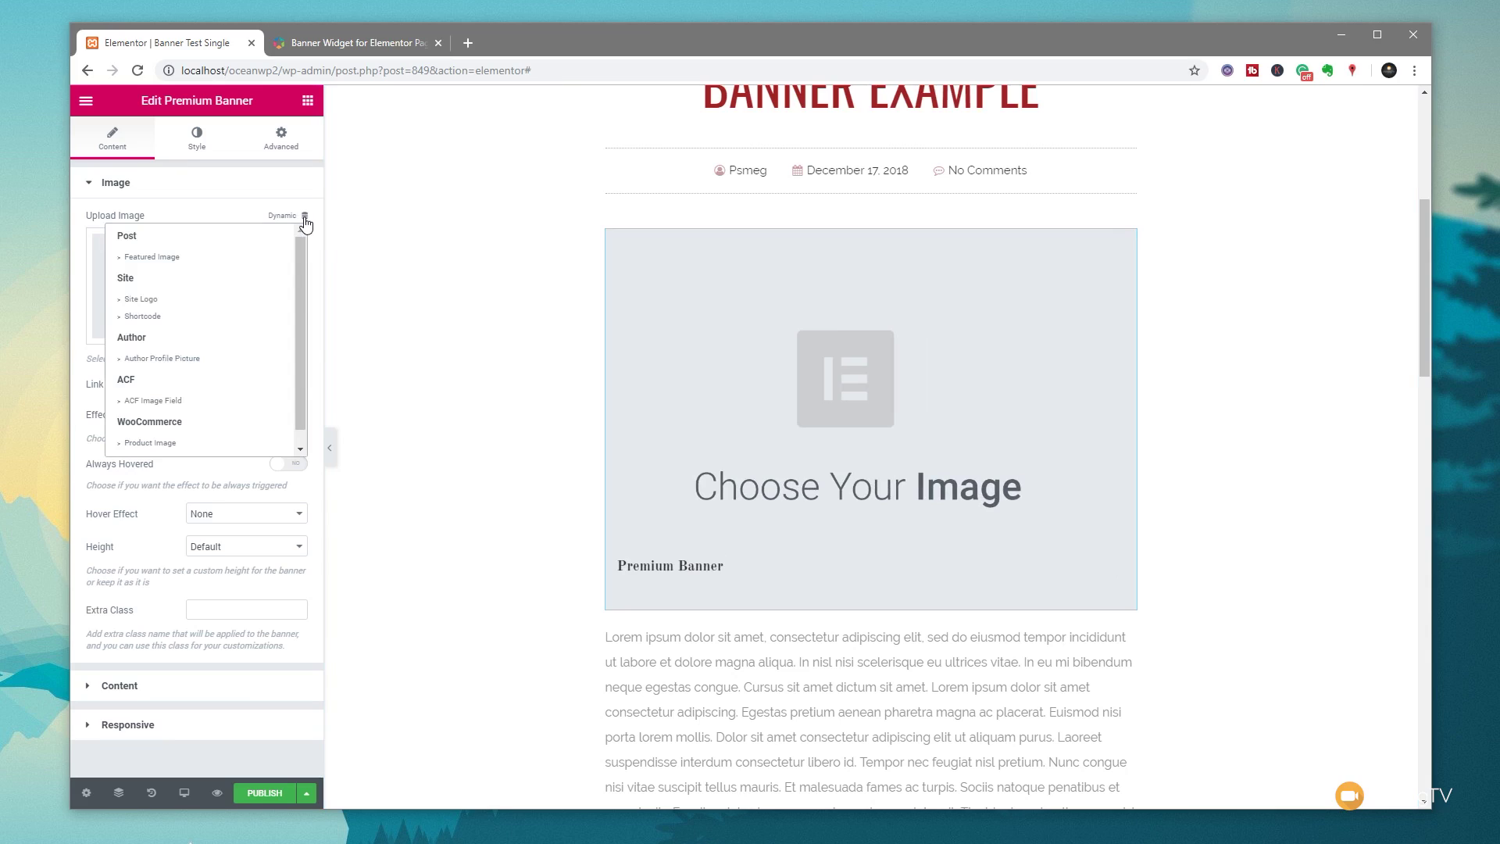
{"action": "left_click", "coordinate": [157, 401]}
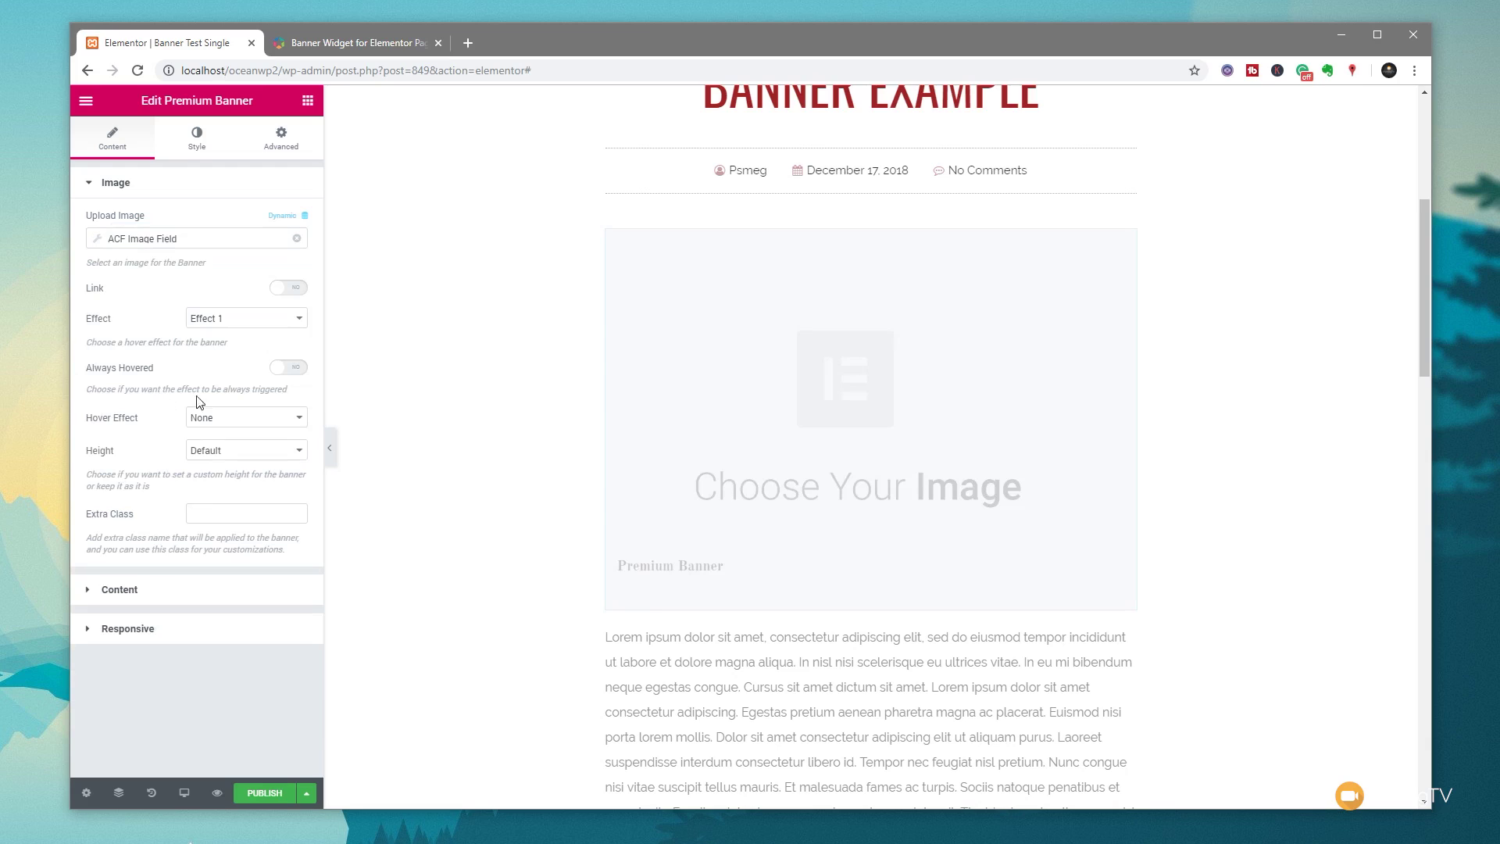
Set the ACF image source's field key to Banner Image
{"action": "left_click", "coordinate": [97, 240]}
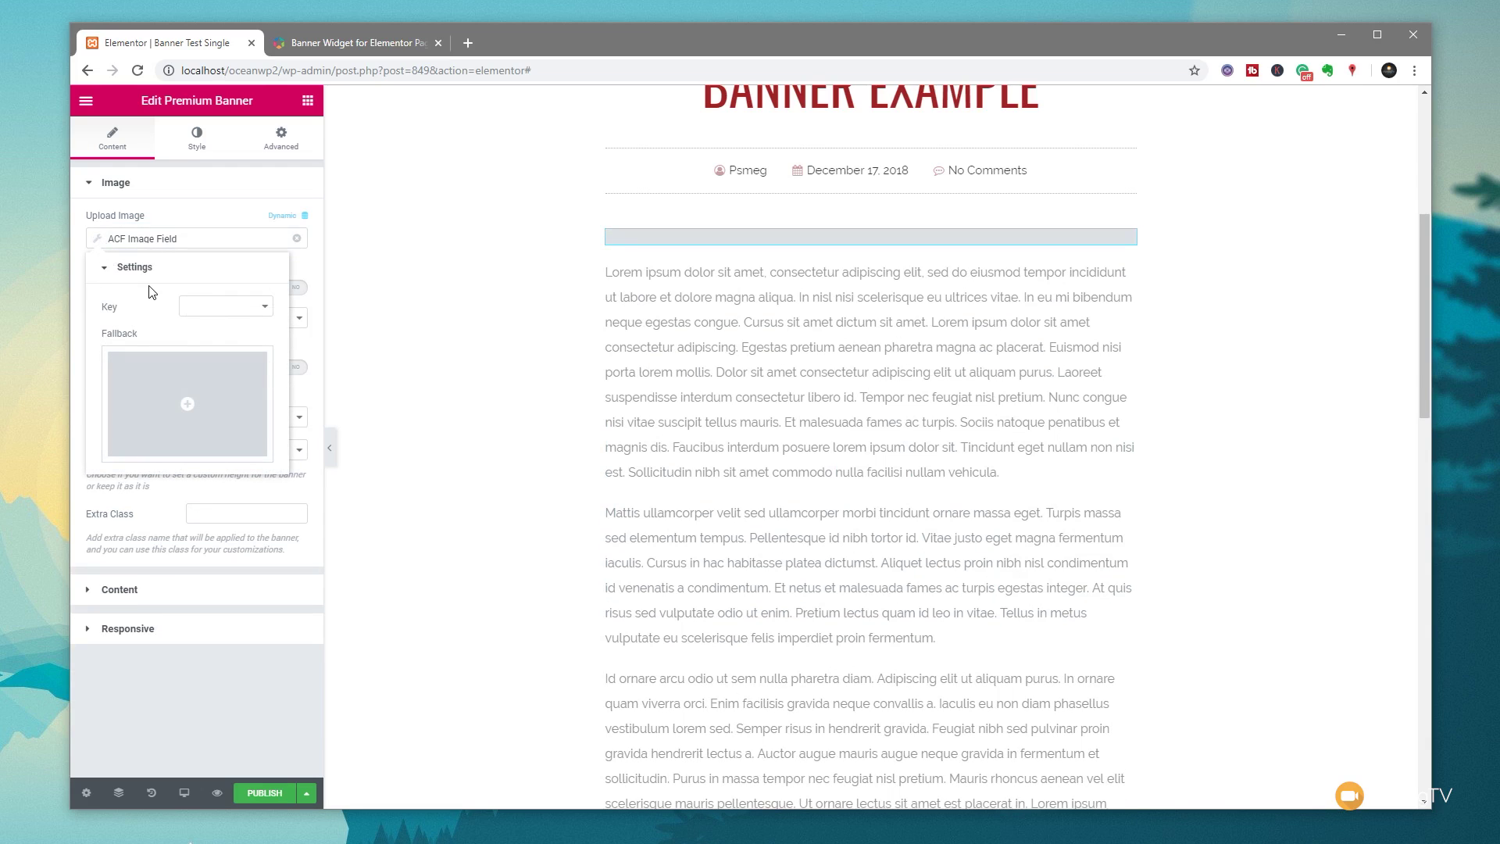
{"action": "left_click", "coordinate": [251, 313]}
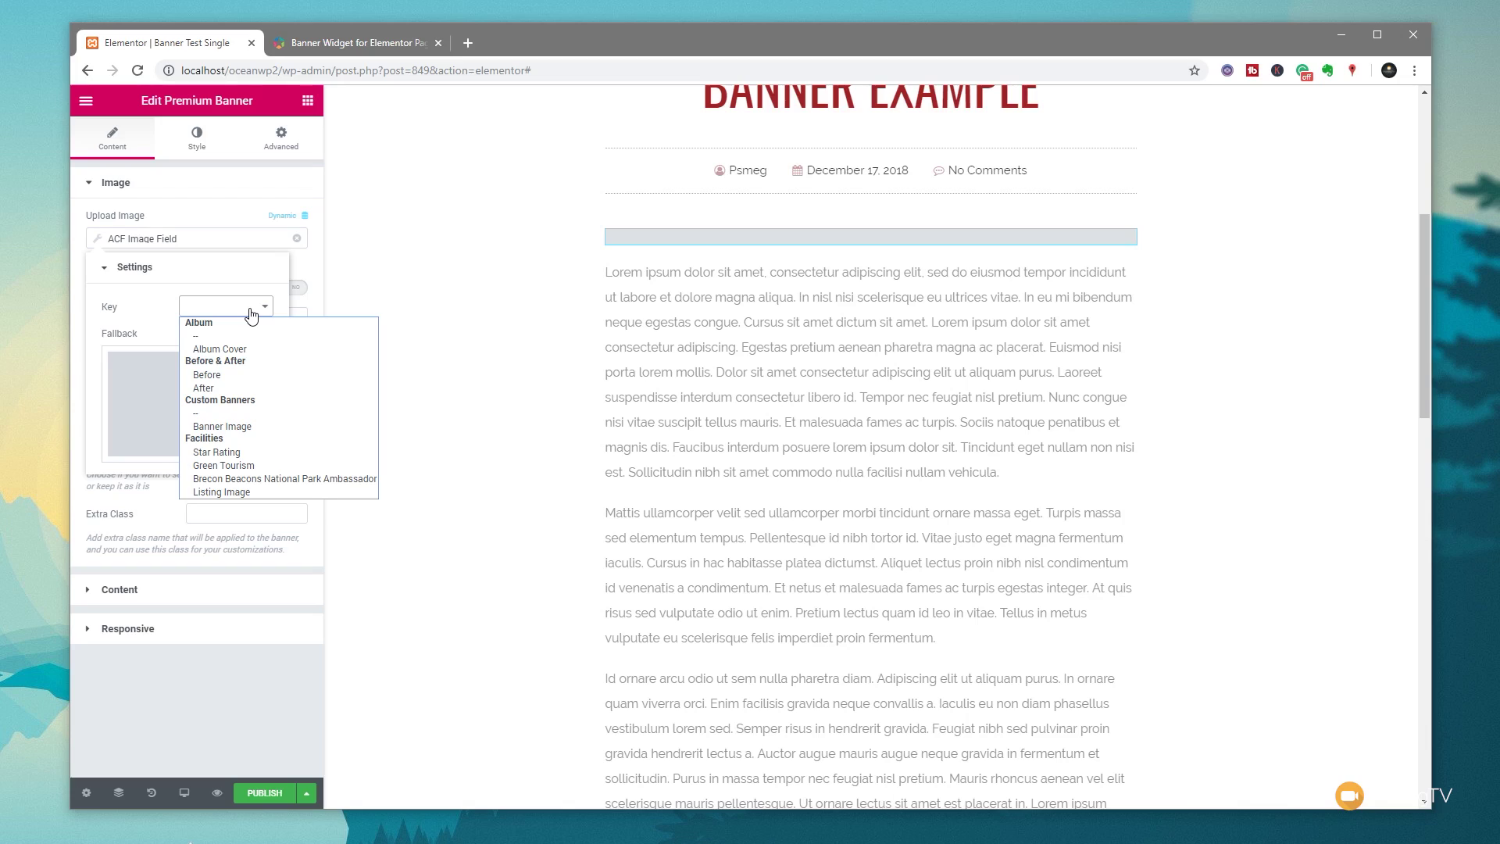
{"action": "left_click", "coordinate": [230, 428]}
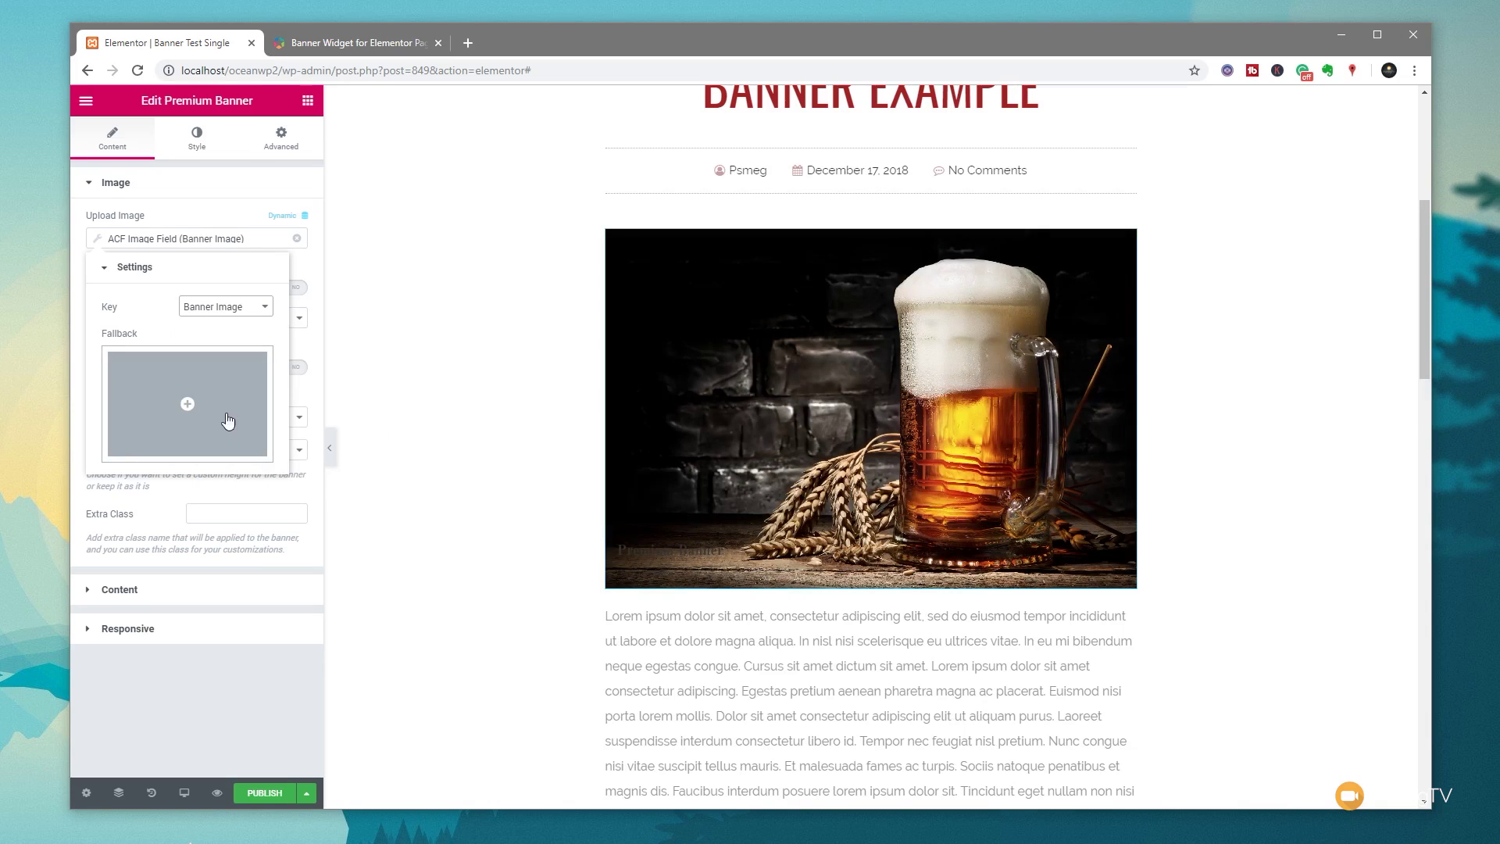
Choose the bakery photo from the media library as the banner's fallback image
{"action": "left_click", "coordinate": [181, 400]}
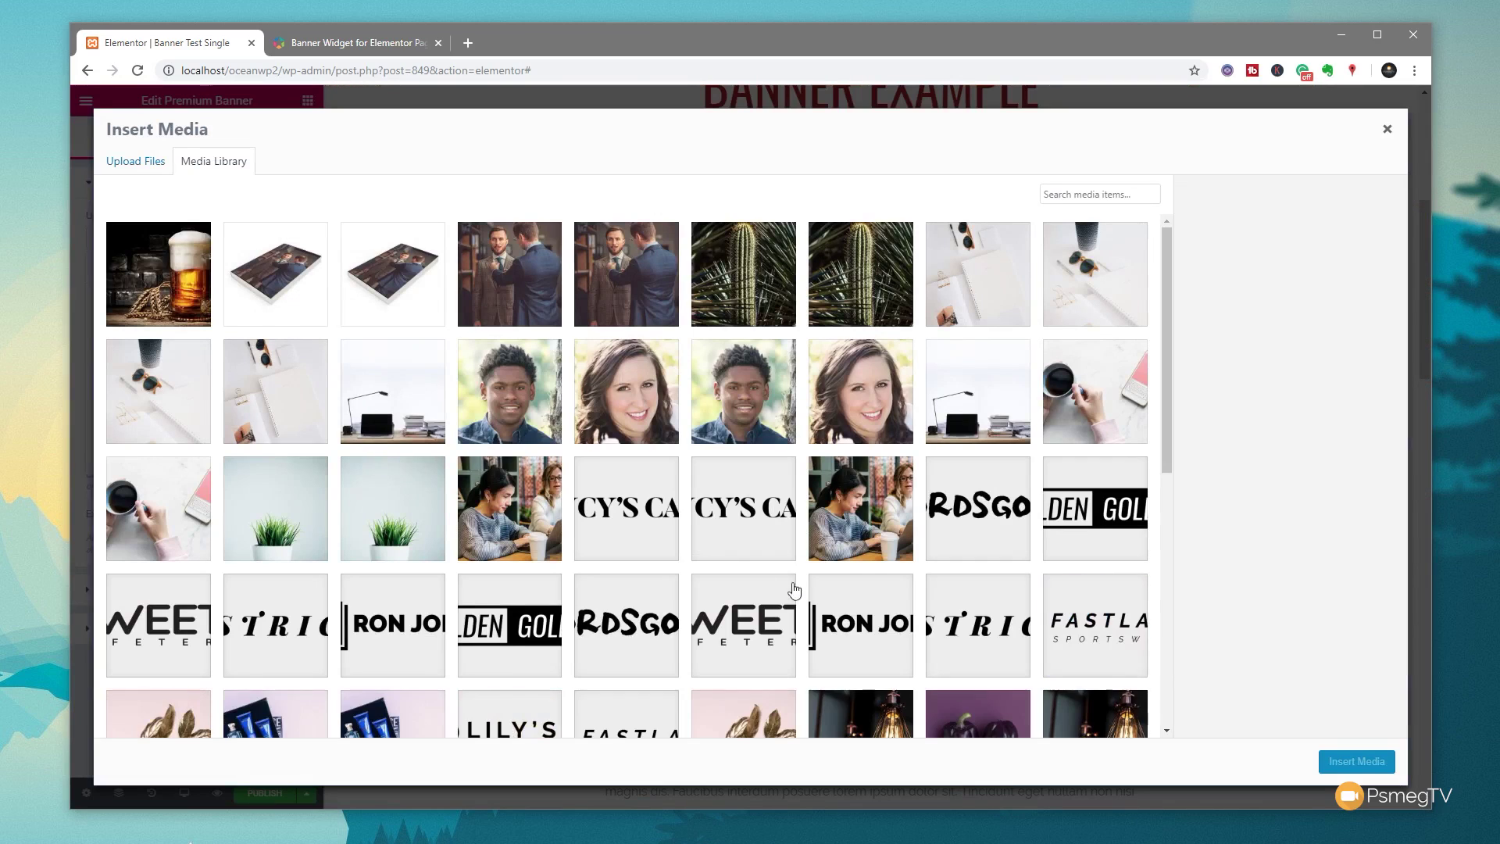
{"action": "scroll", "coordinate": [797, 601], "scroll_direction": "down", "scroll_amount": 8}
{"action": "scroll", "coordinate": [800, 596], "scroll_direction": "down", "scroll_amount": 3}
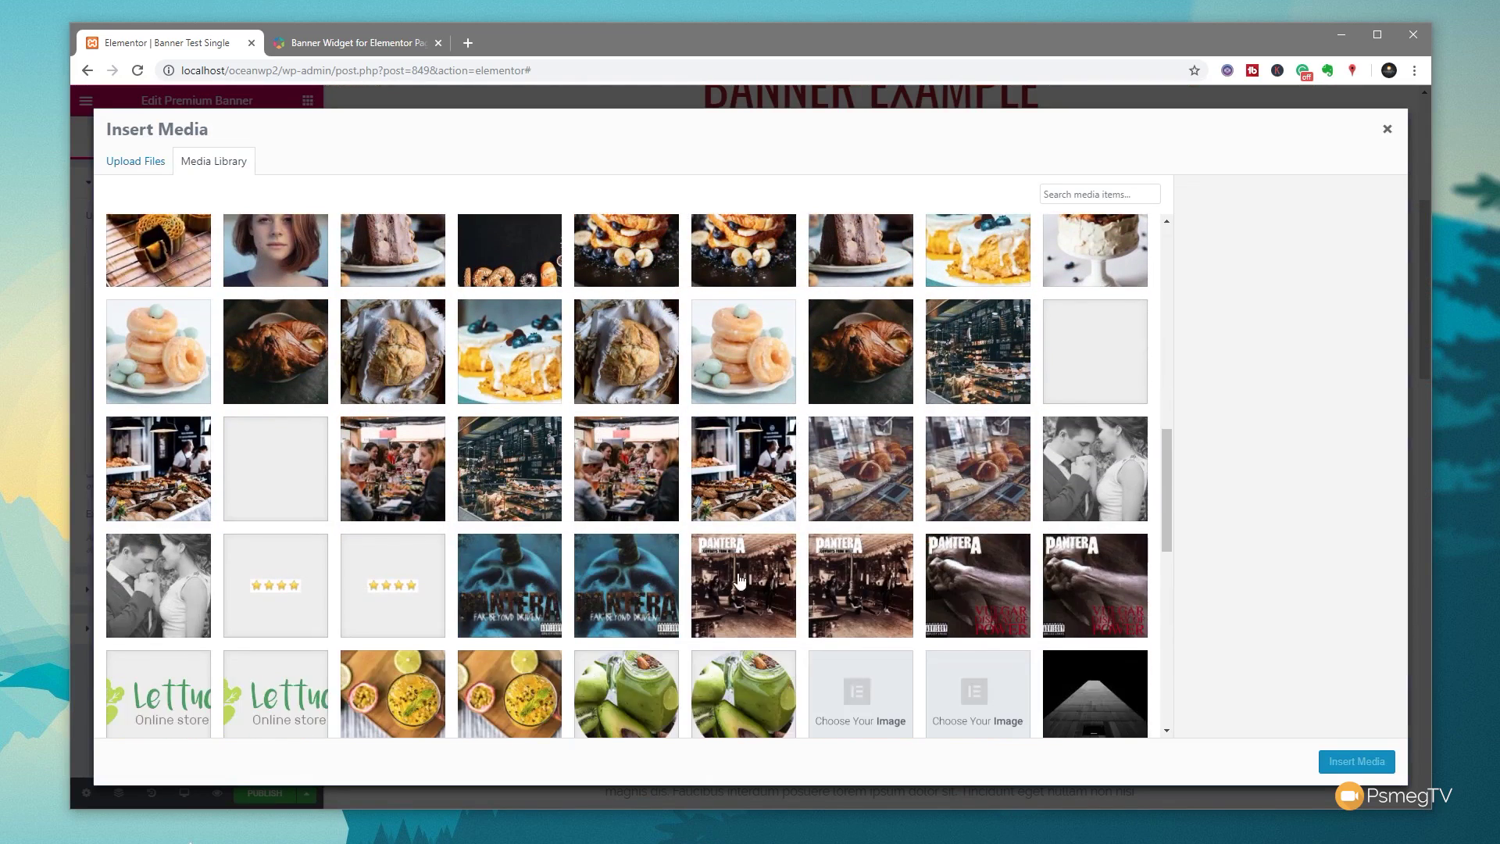
{"action": "left_click", "coordinate": [969, 498]}
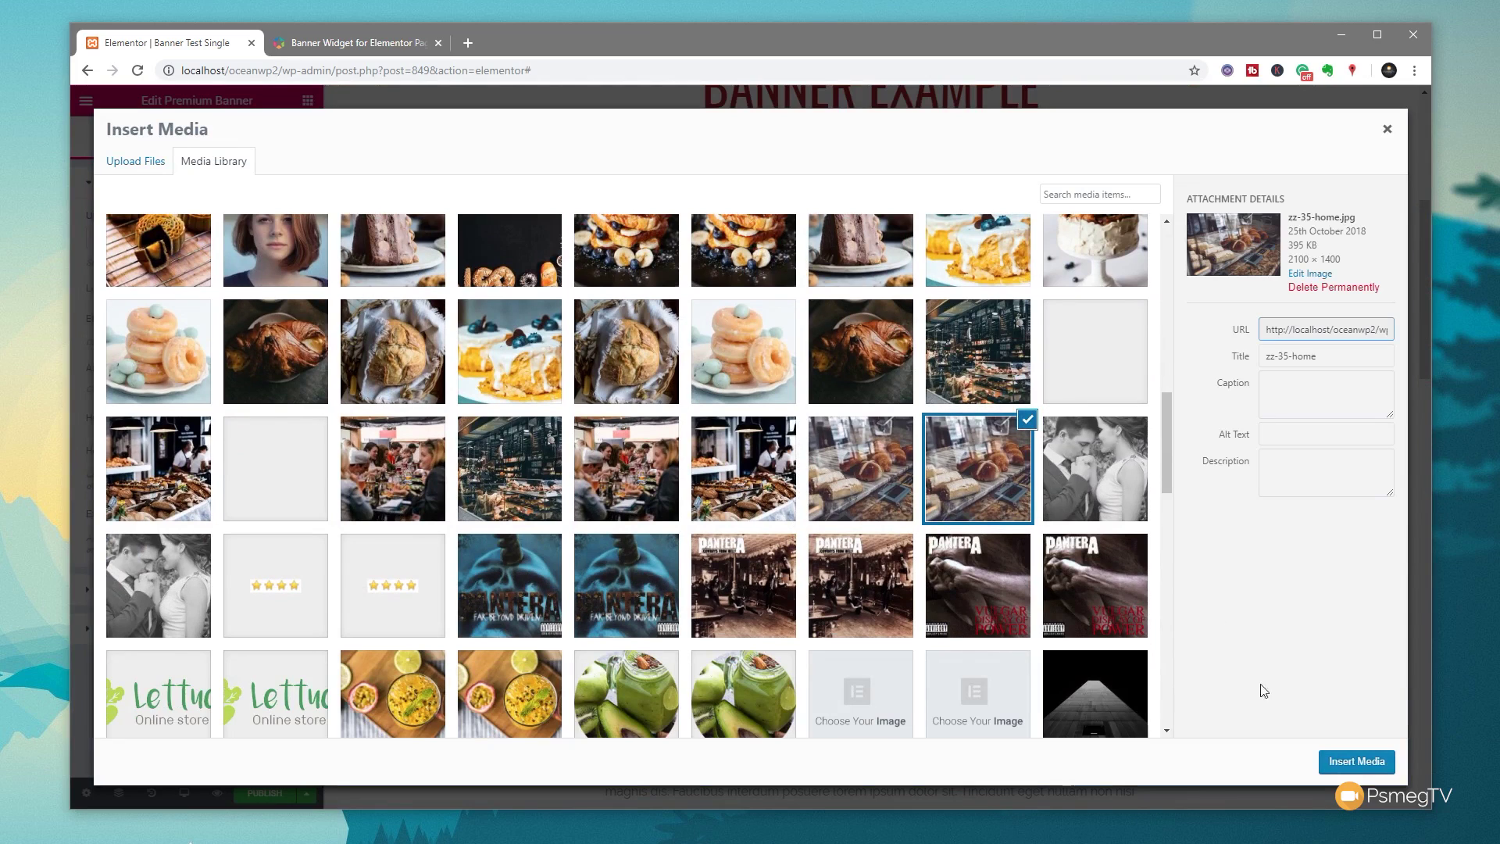
{"action": "left_click", "coordinate": [1352, 762]}
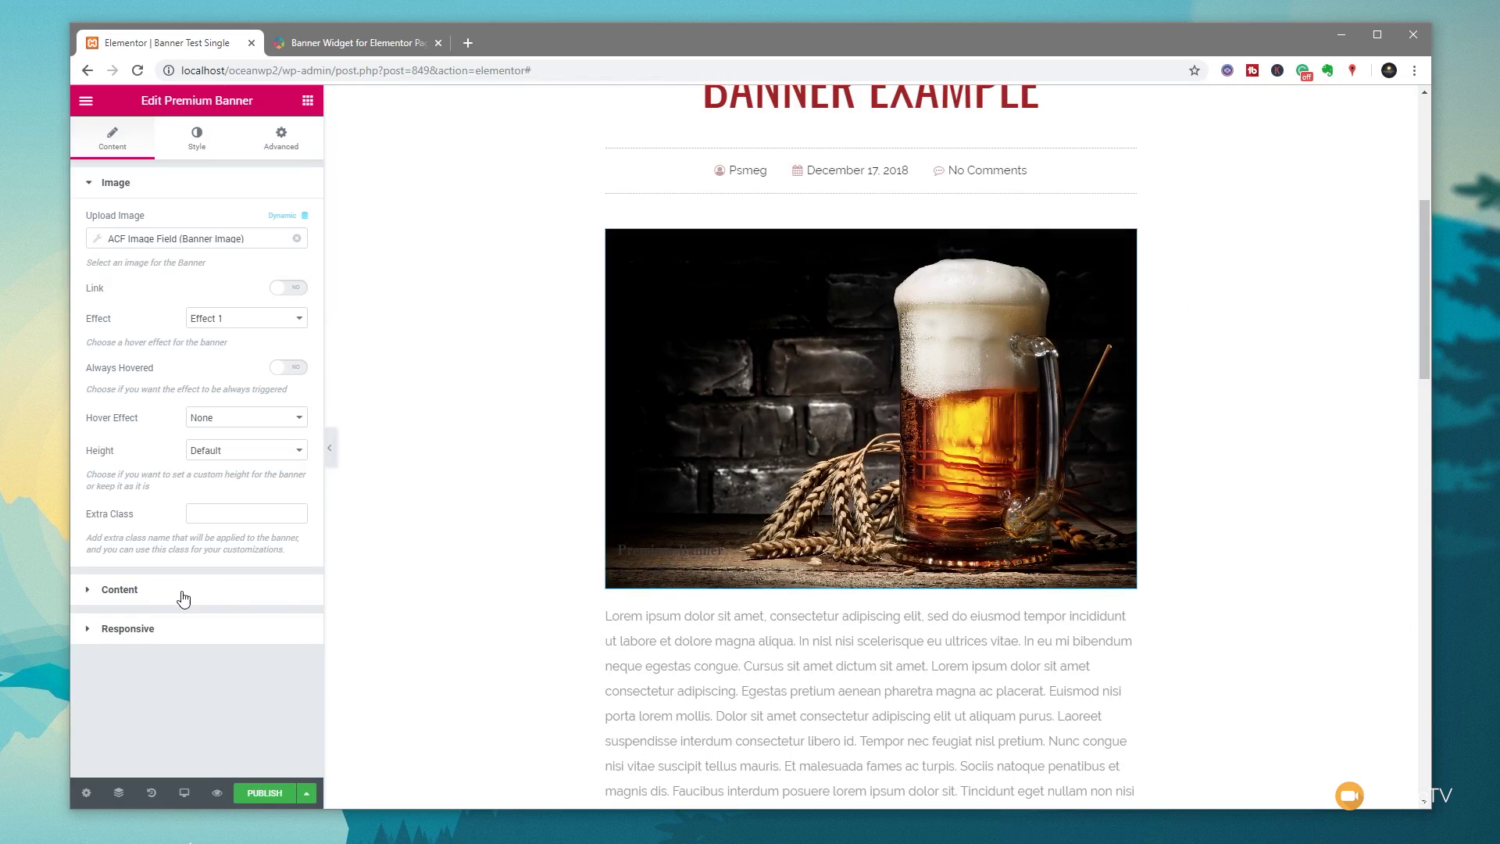
Make the banner title dynamic from the ACF field with key Banner Title
{"action": "left_click", "coordinate": [119, 590]}
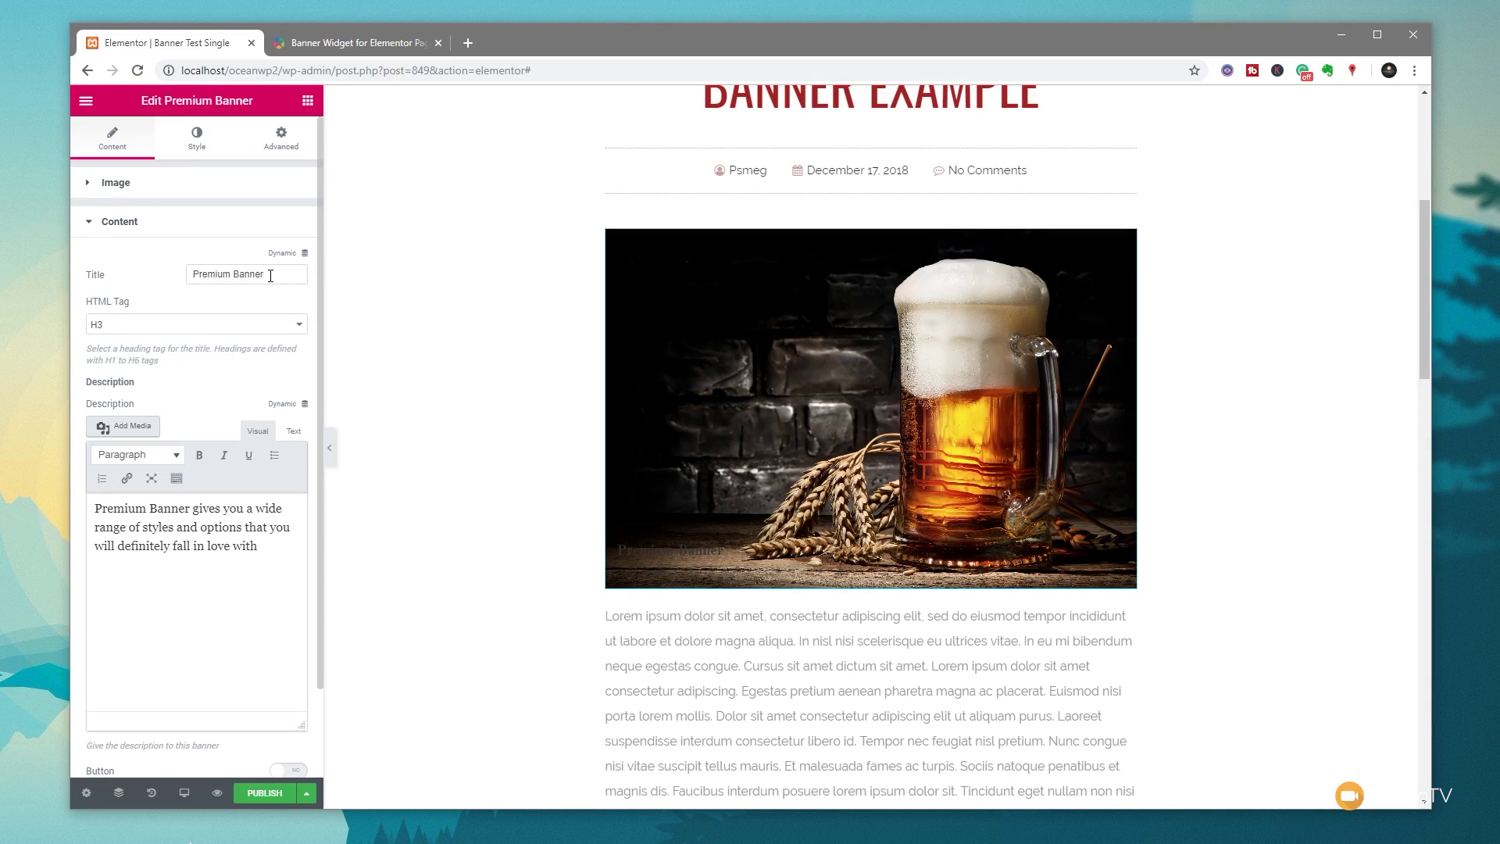
{"action": "left_click", "coordinate": [304, 253]}
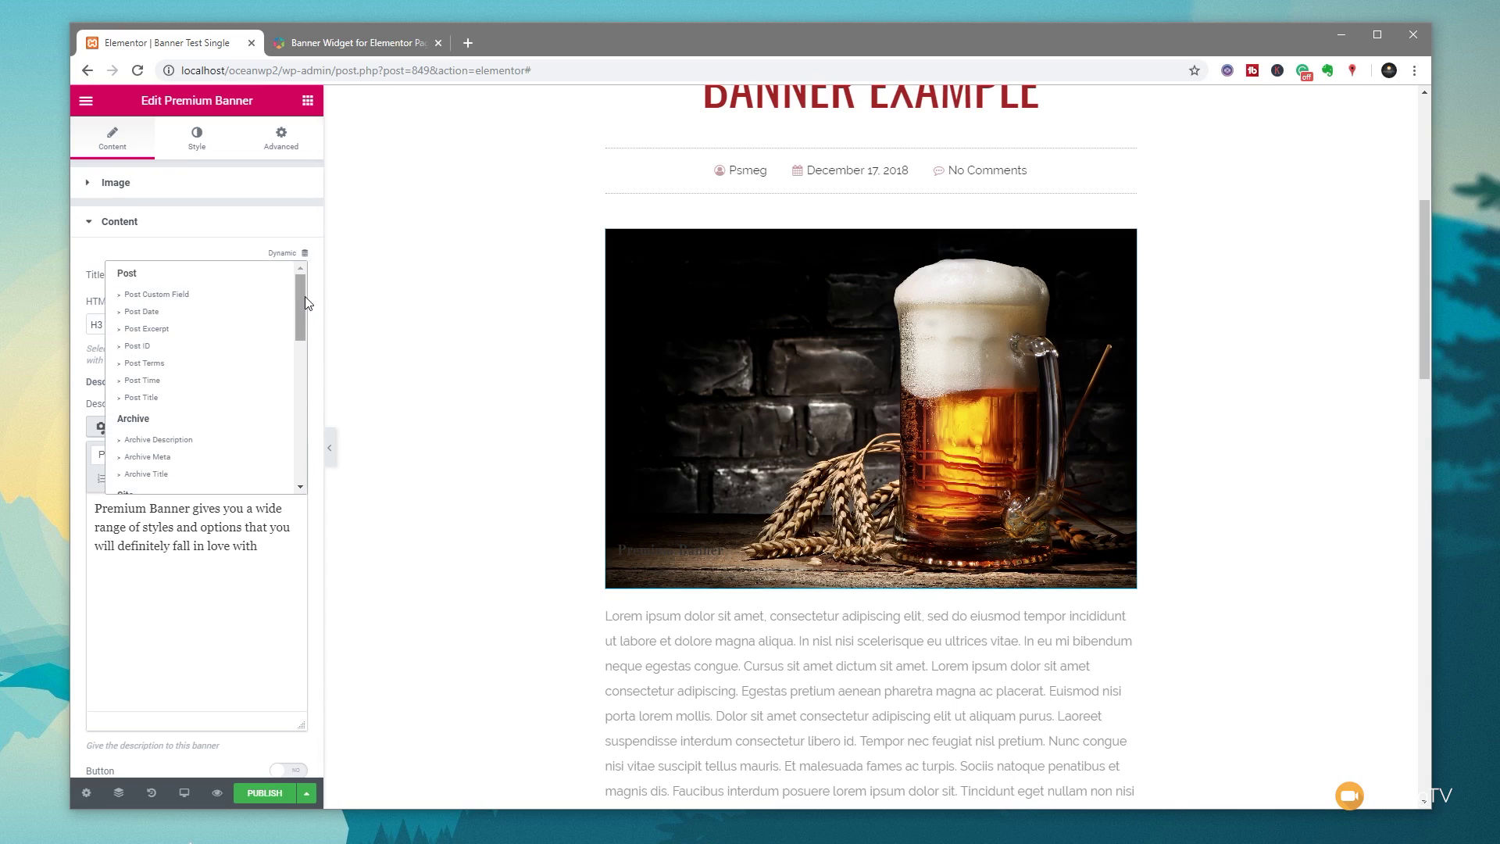
{"action": "left_click_drag", "start_coordinate": [305, 297], "coordinate": [302, 408]}
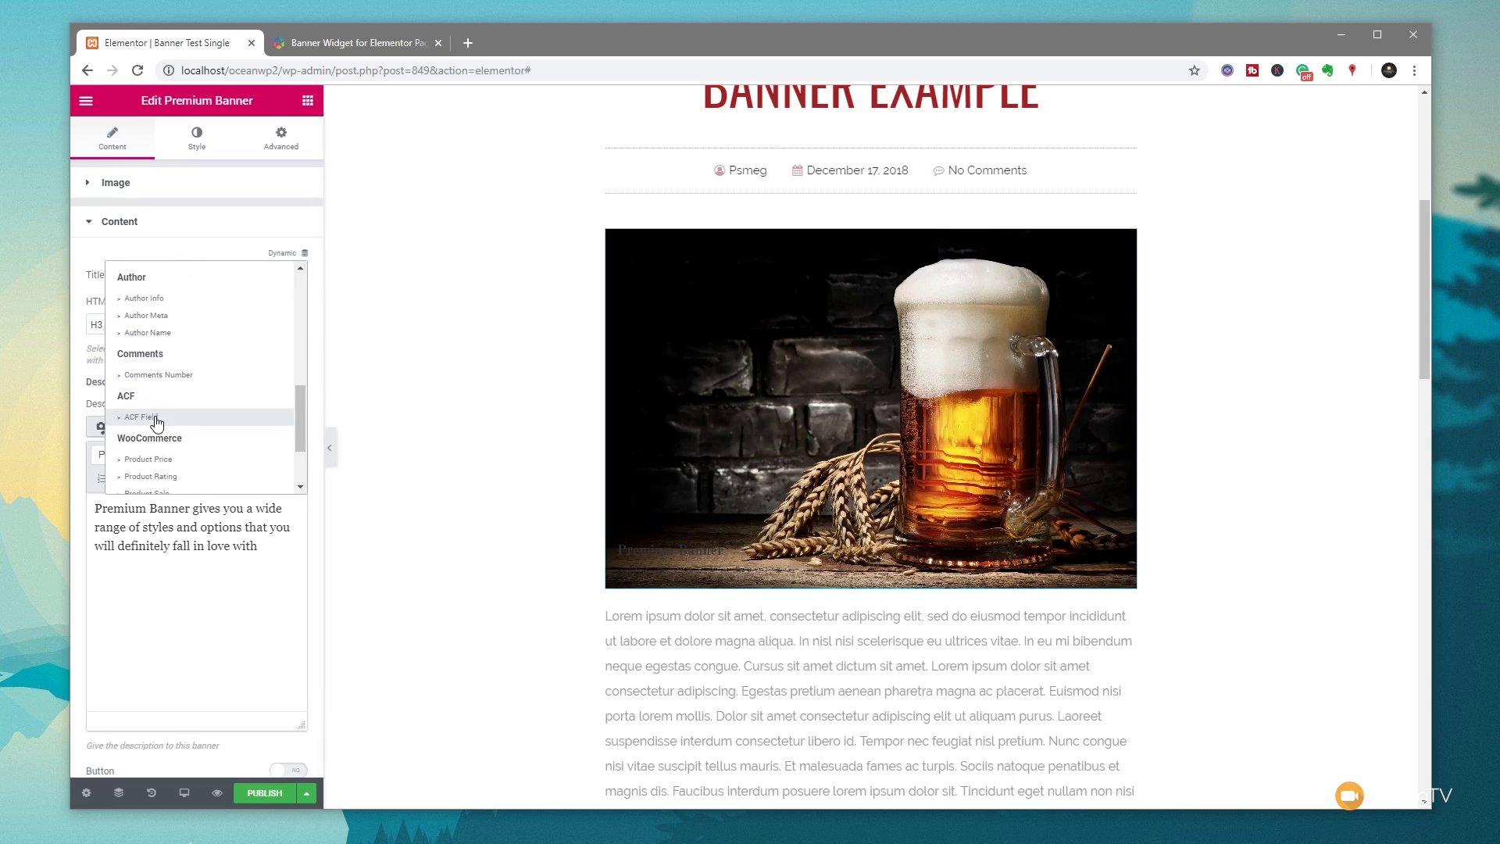
{"action": "left_click", "coordinate": [200, 426]}
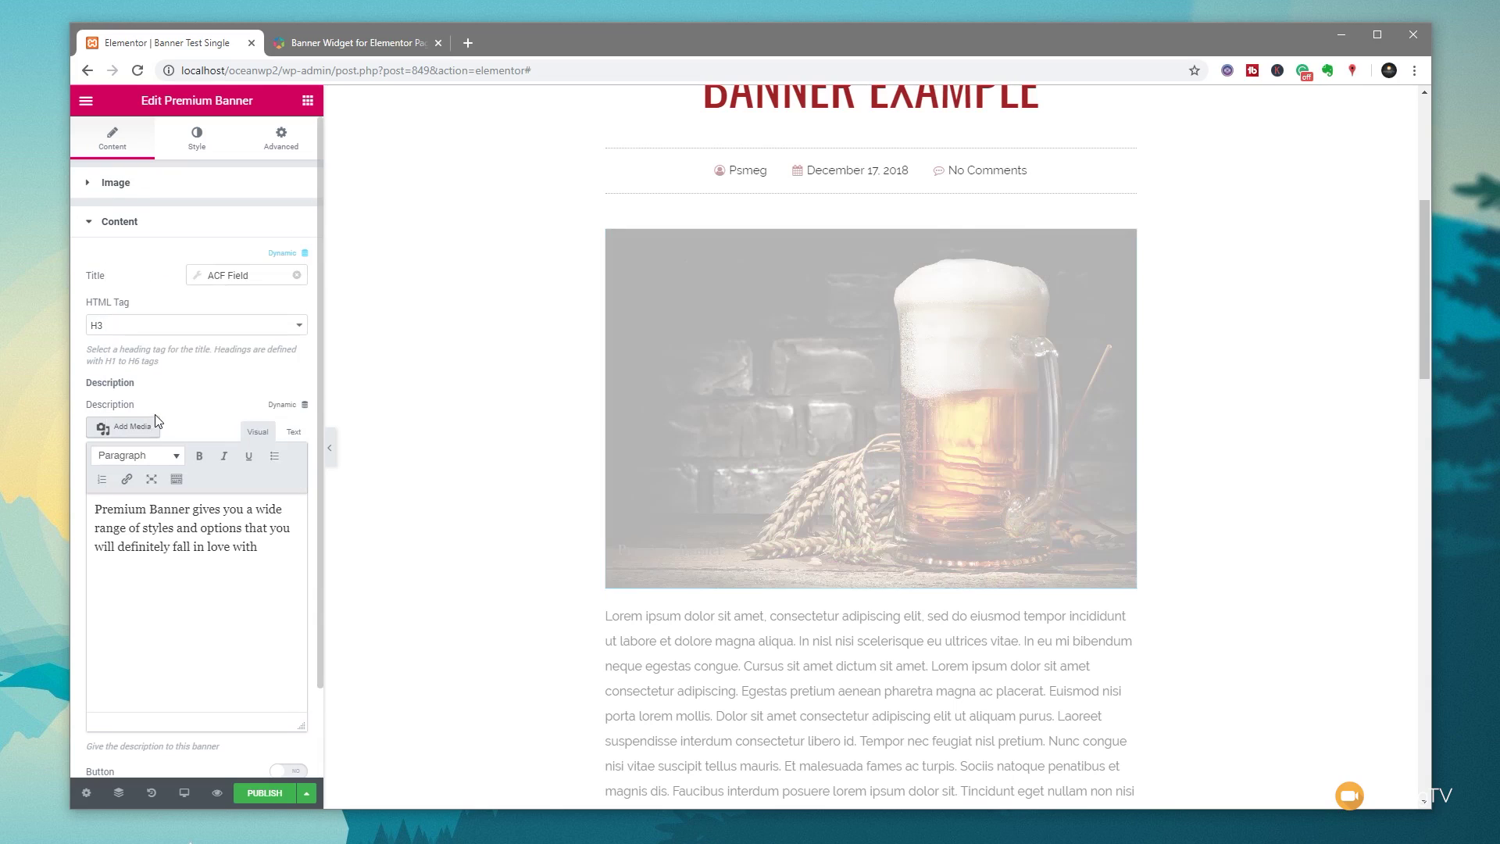
{"action": "left_click", "coordinate": [199, 283]}
{"action": "left_click", "coordinate": [319, 346]}
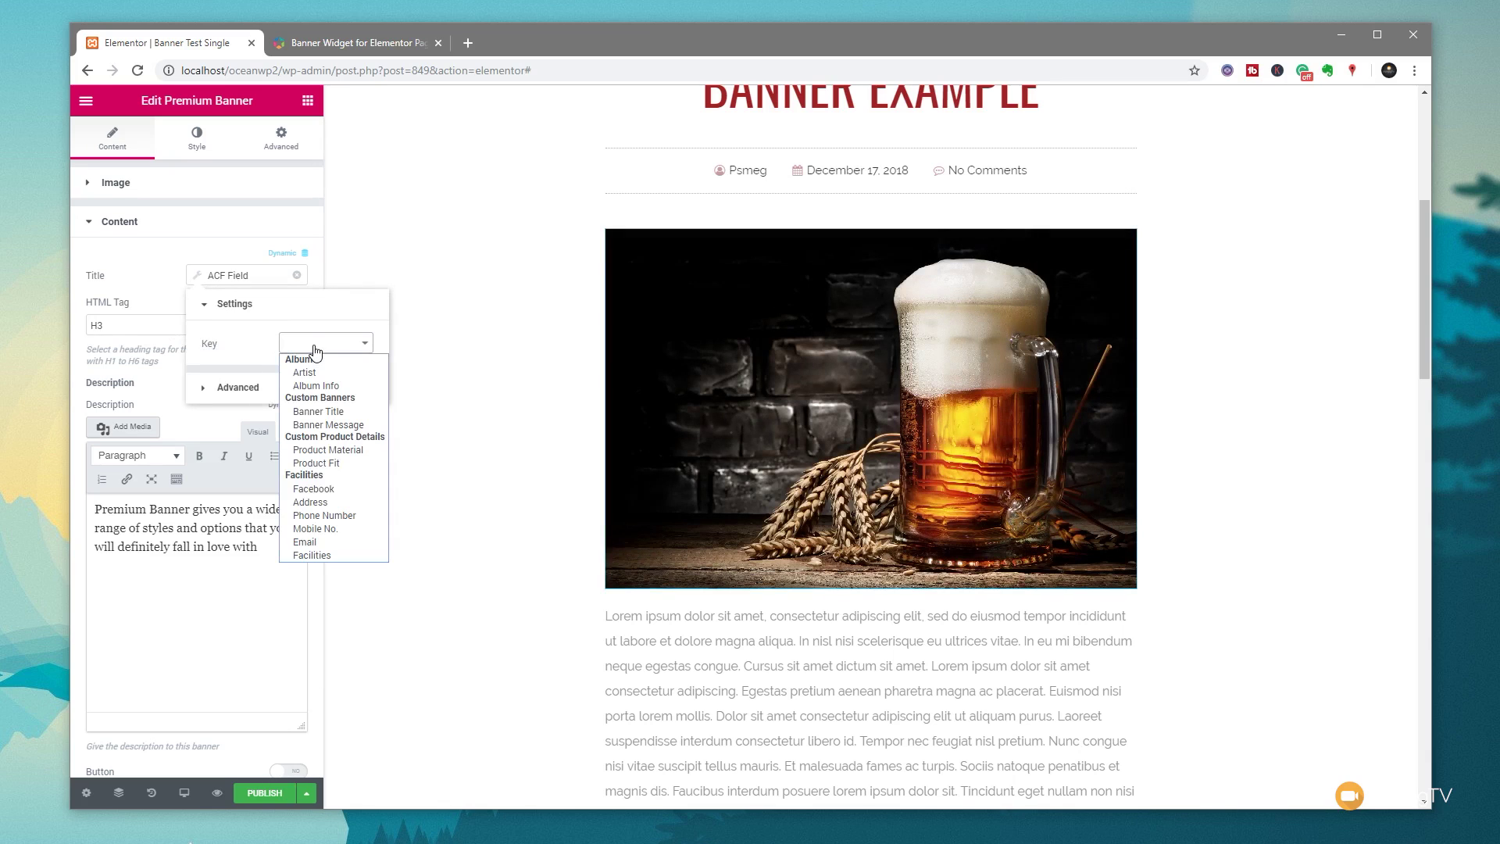
{"action": "left_click", "coordinate": [335, 412]}
{"action": "left_click", "coordinate": [211, 396]}
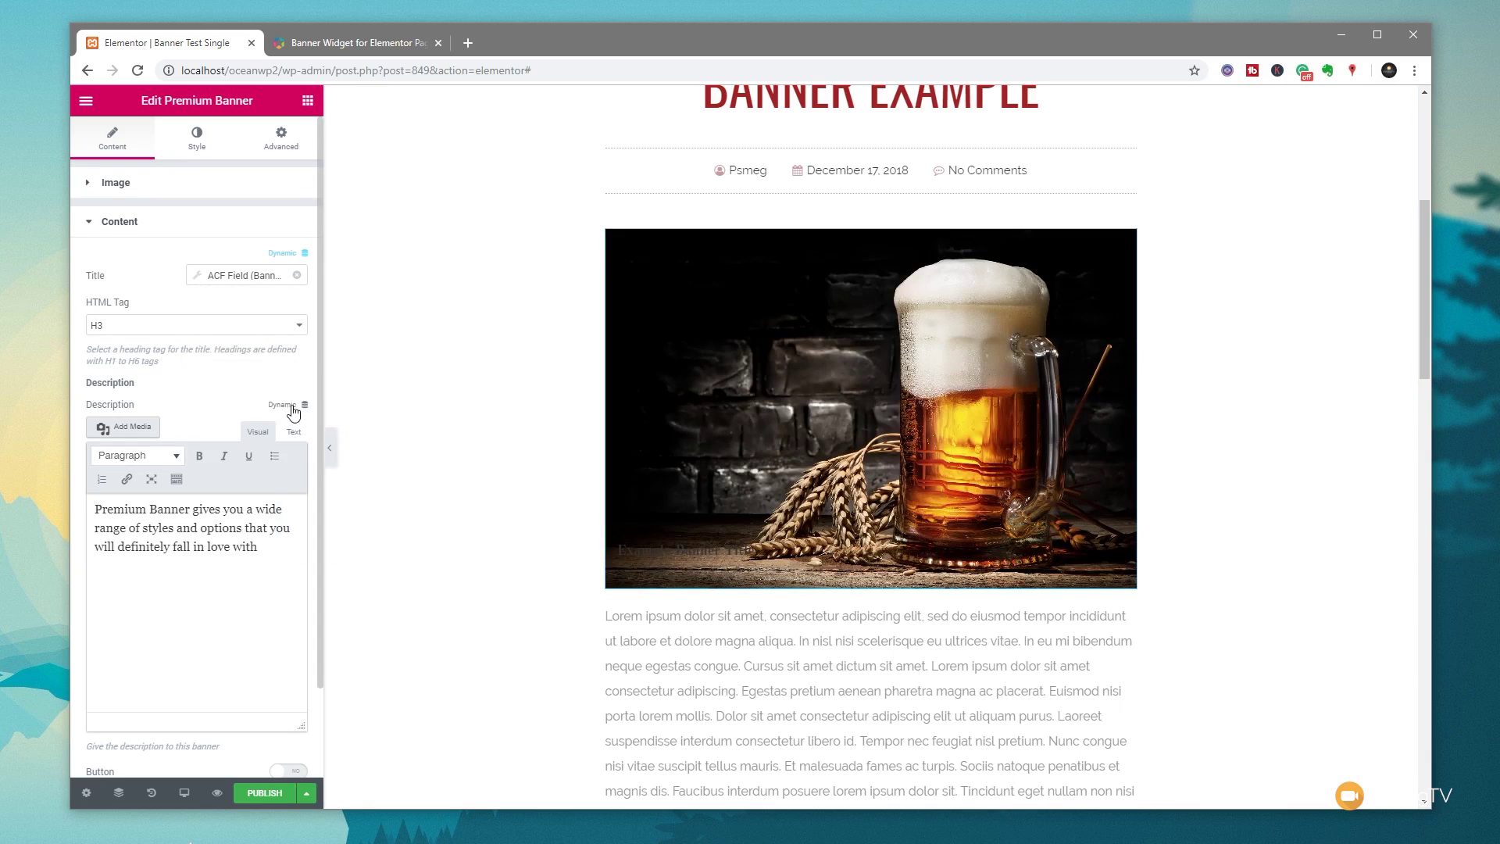
Make the banner description dynamic from the ACF field with key Banner Message
{"action": "left_click", "coordinate": [305, 406]}
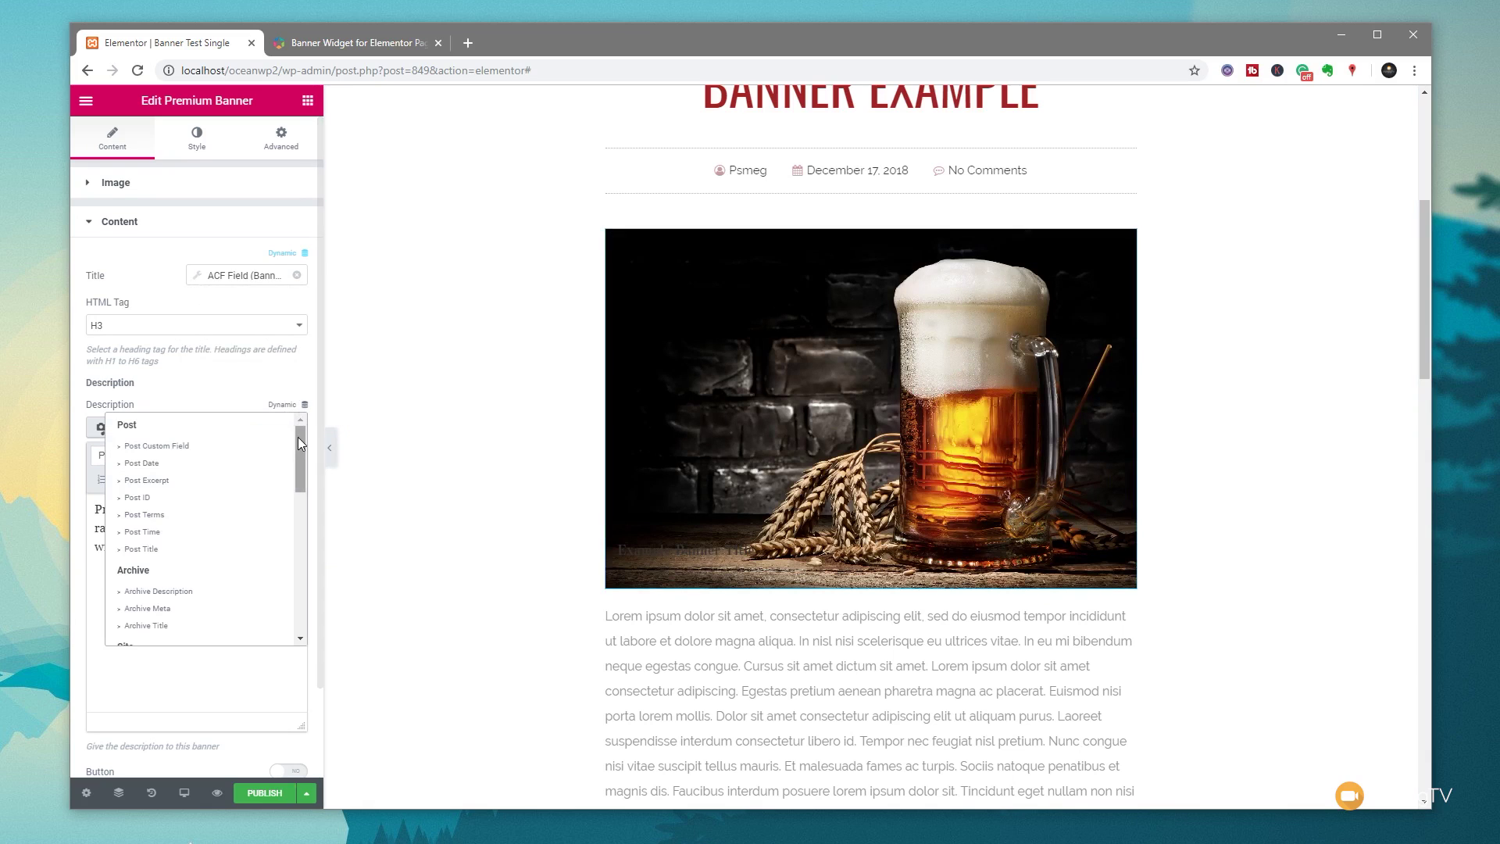
{"action": "left_click_drag", "start_coordinate": [298, 437], "coordinate": [82, 557]}
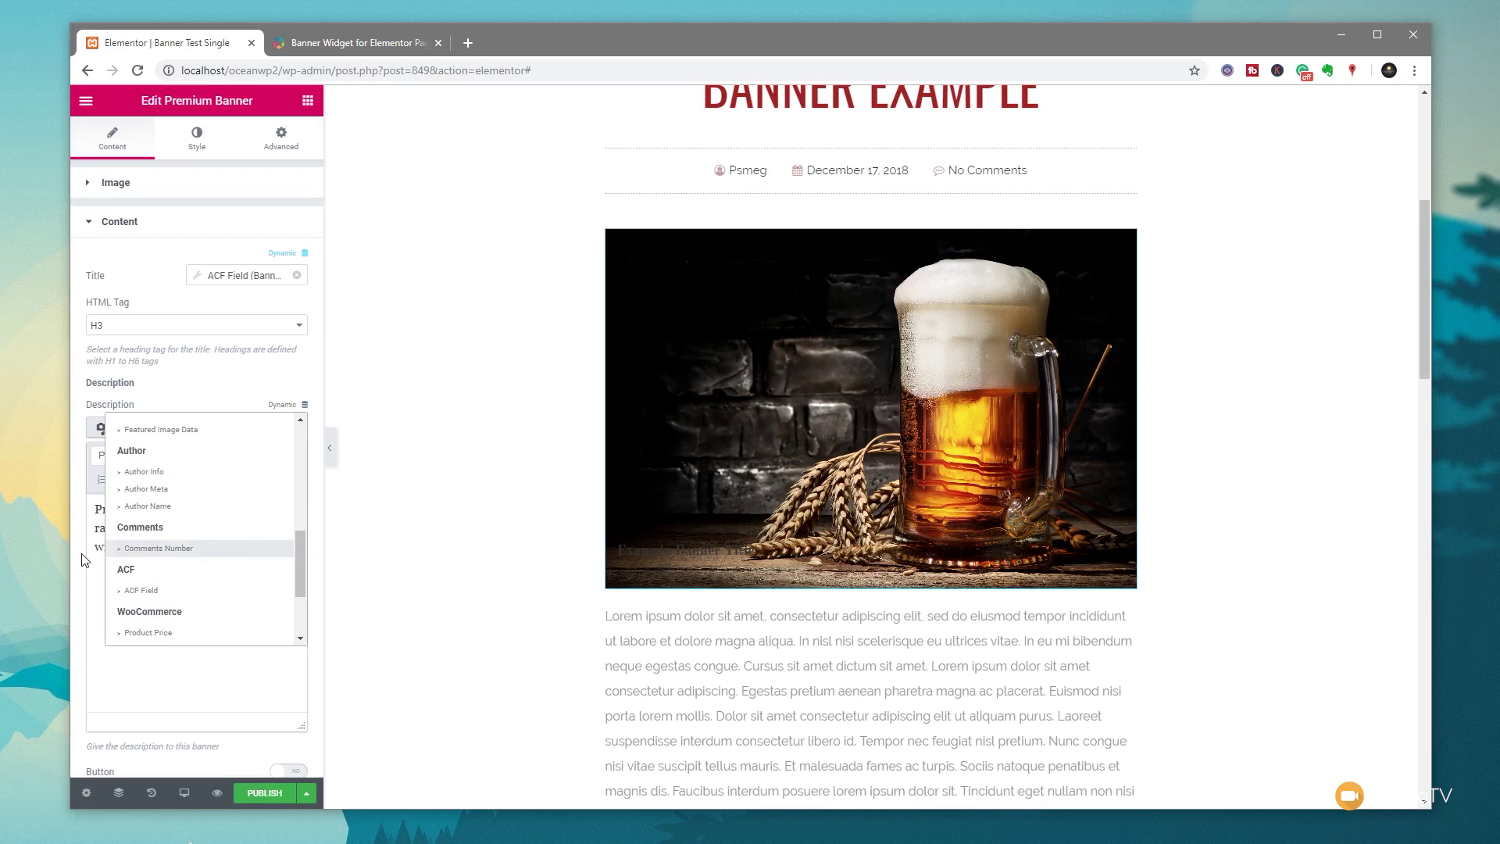
{"action": "left_click", "coordinate": [144, 594]}
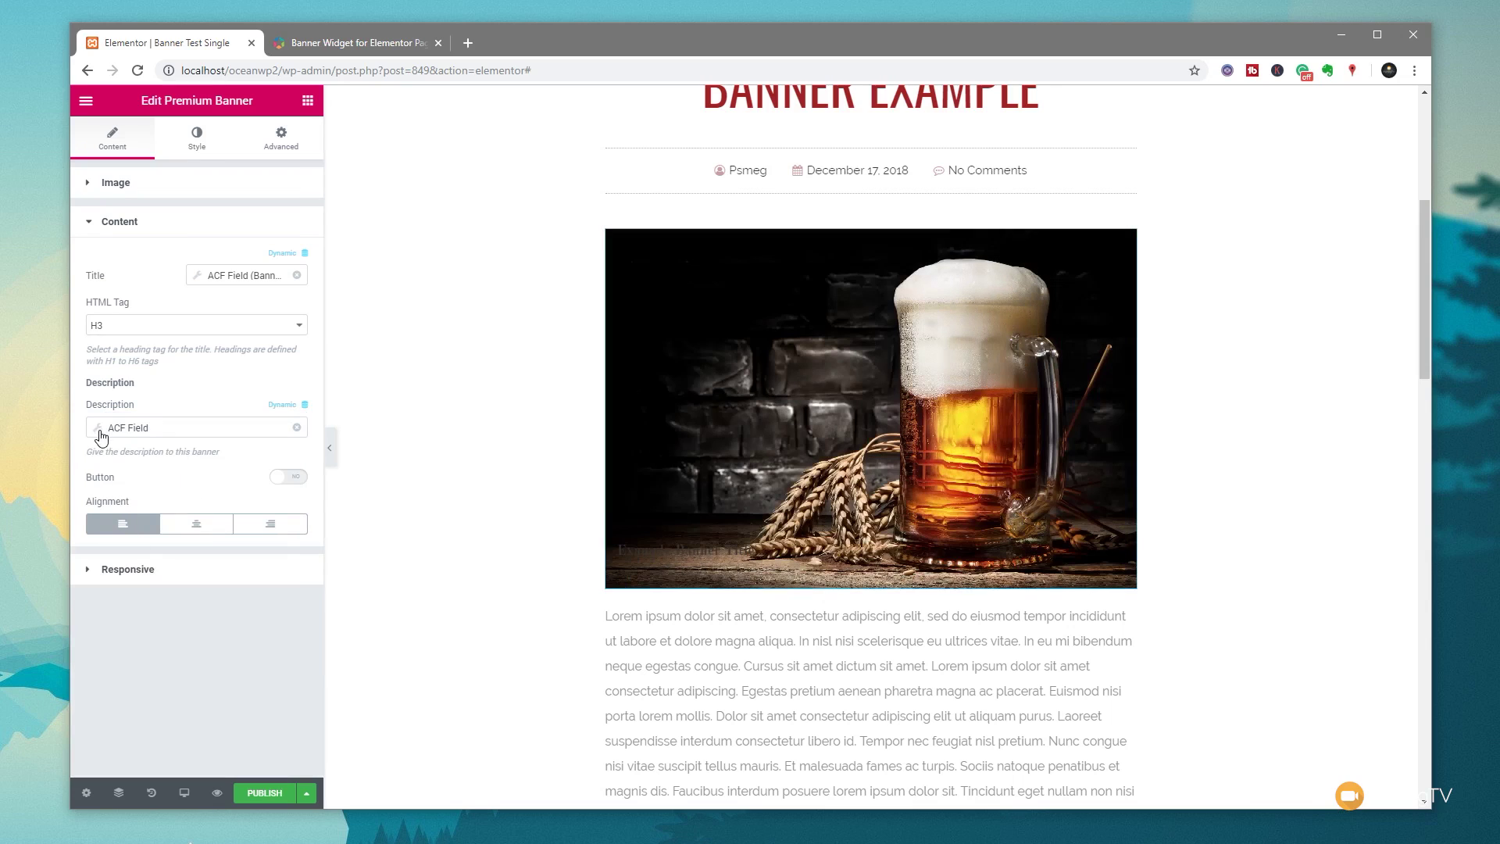
{"action": "left_click", "coordinate": [101, 430]}
{"action": "left_click", "coordinate": [244, 502]}
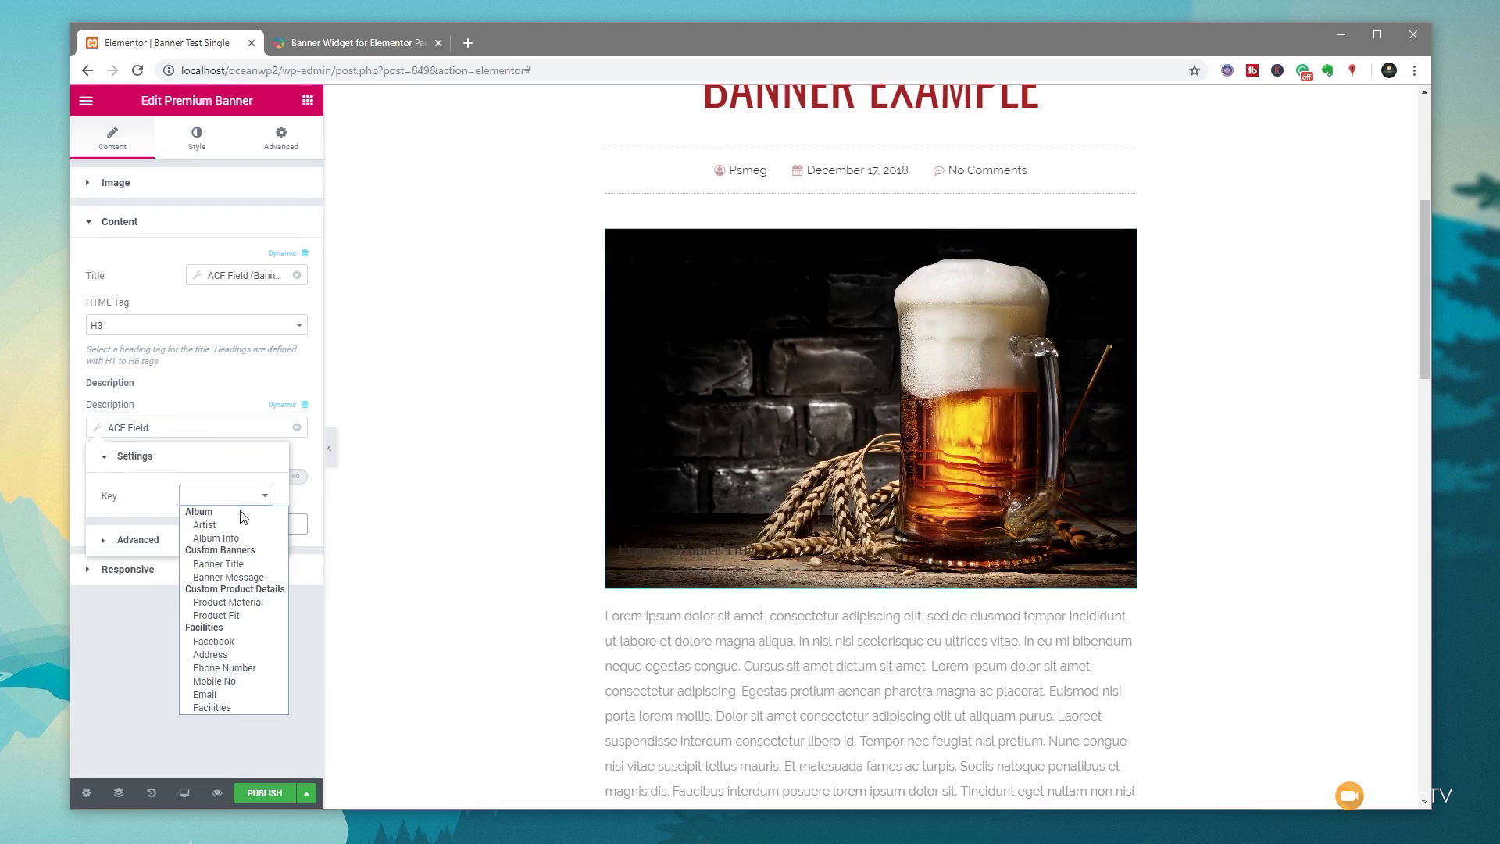
{"action": "left_click", "coordinate": [234, 577]}
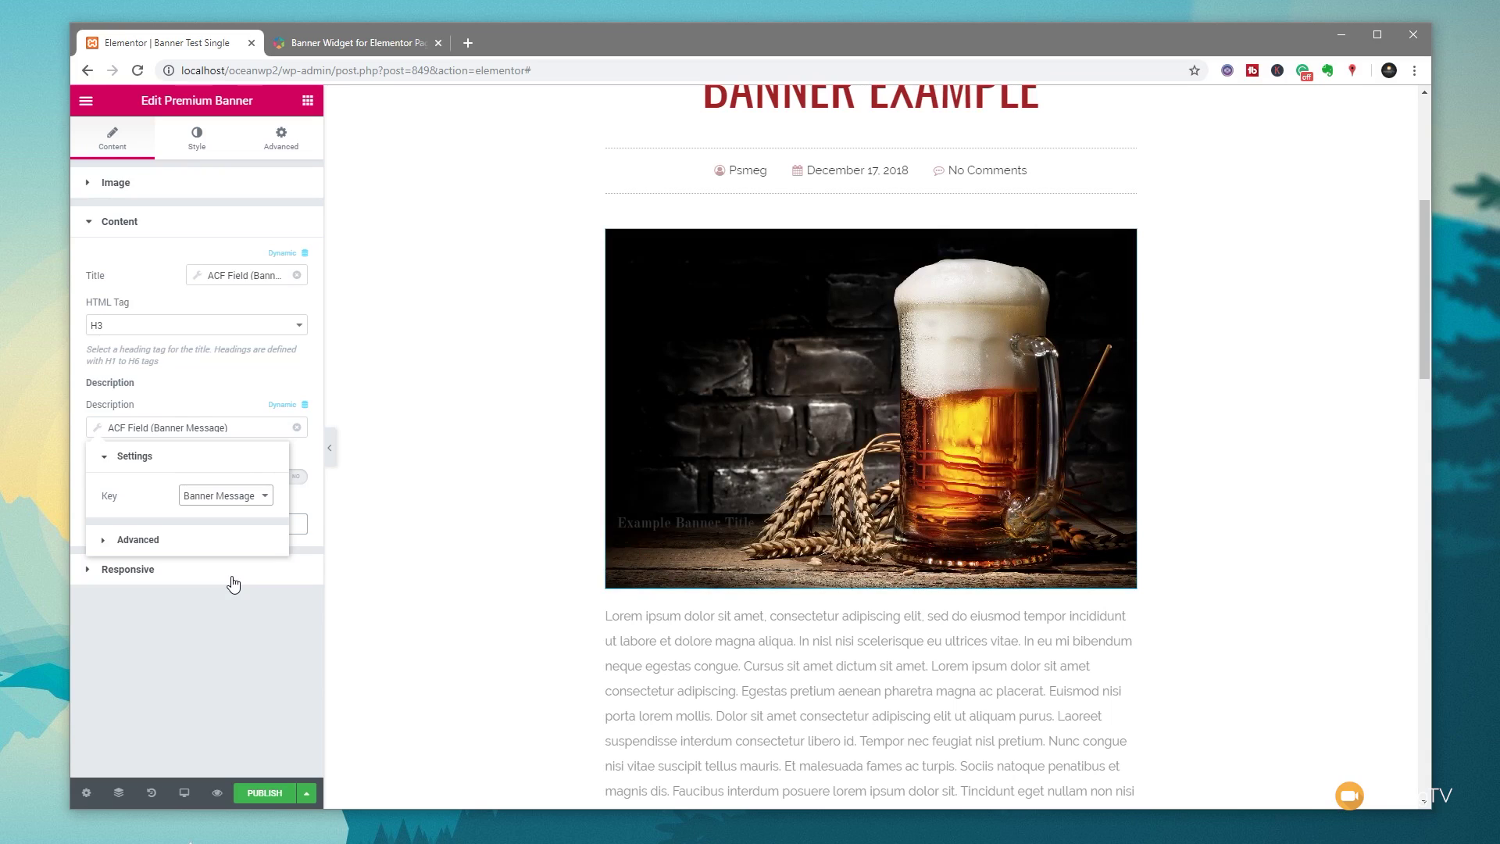
{"action": "left_click", "coordinate": [199, 686]}
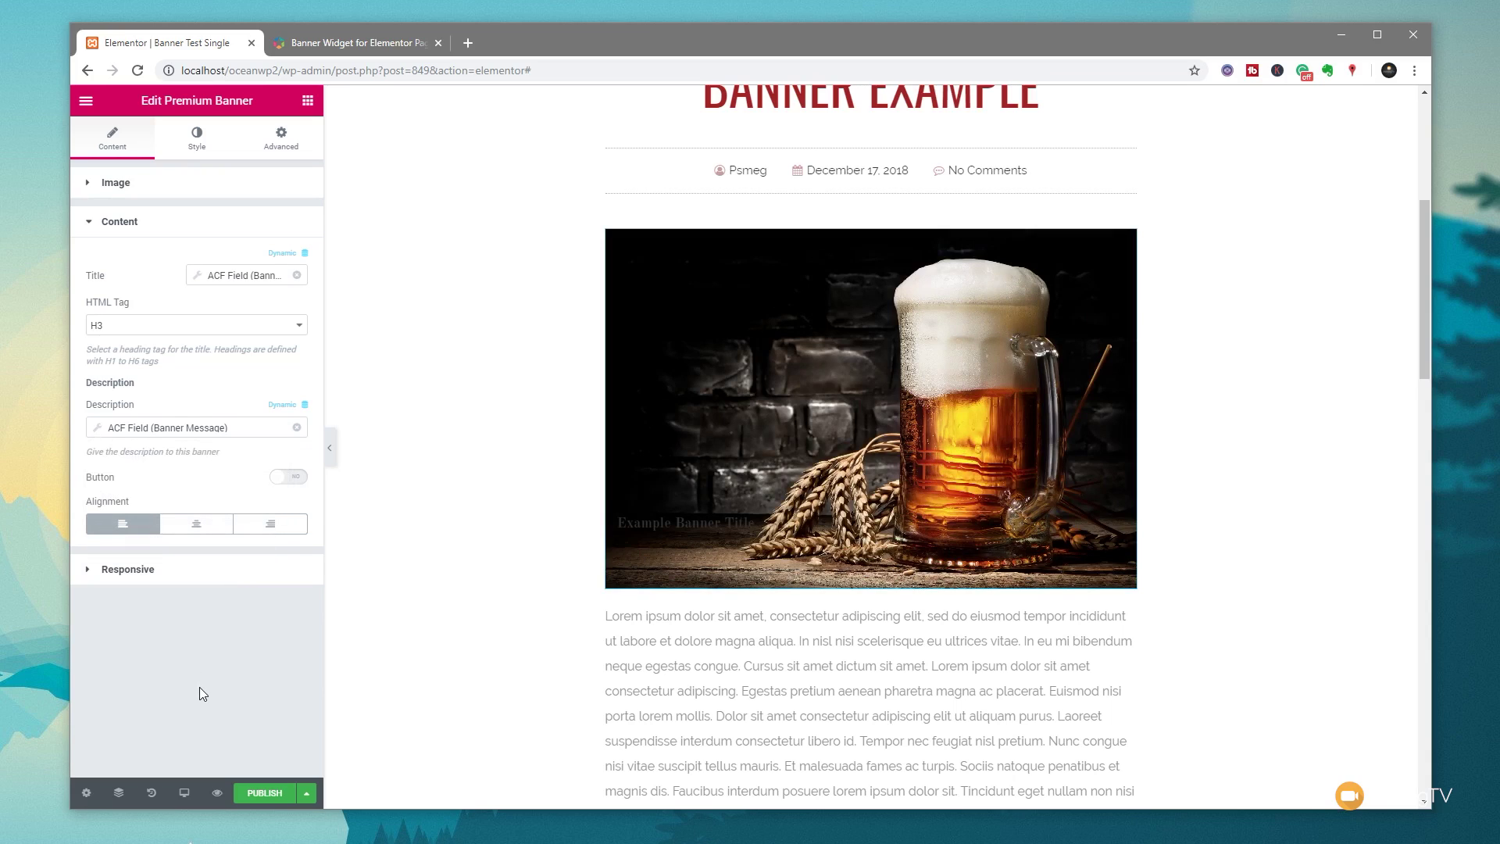
{"action": "left_click", "coordinate": [272, 793]}
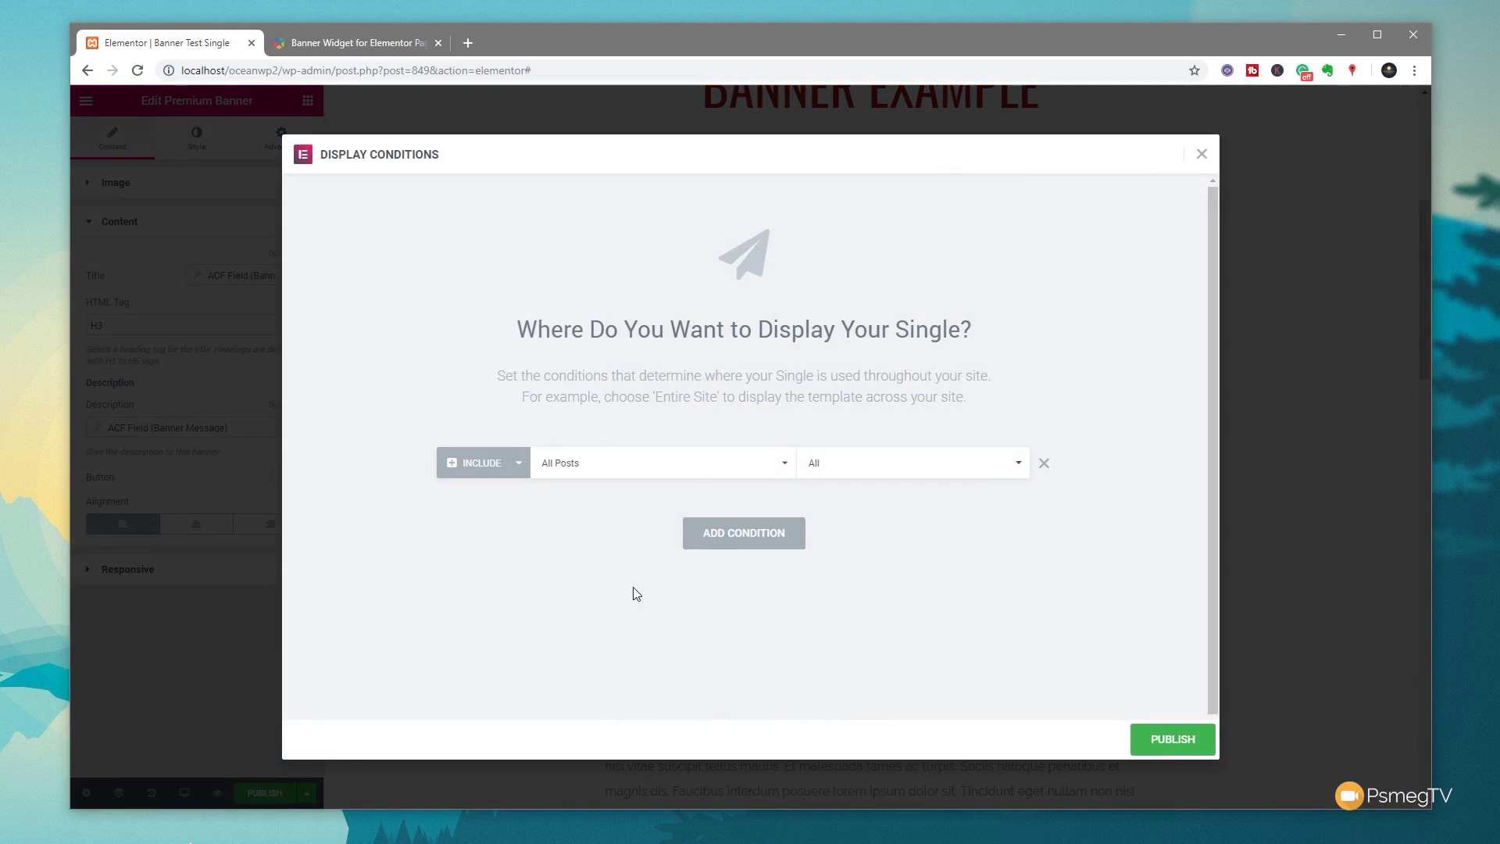
Change the display condition to In Category: Custom Banner and publish the template
{"action": "left_click", "coordinate": [643, 470]}
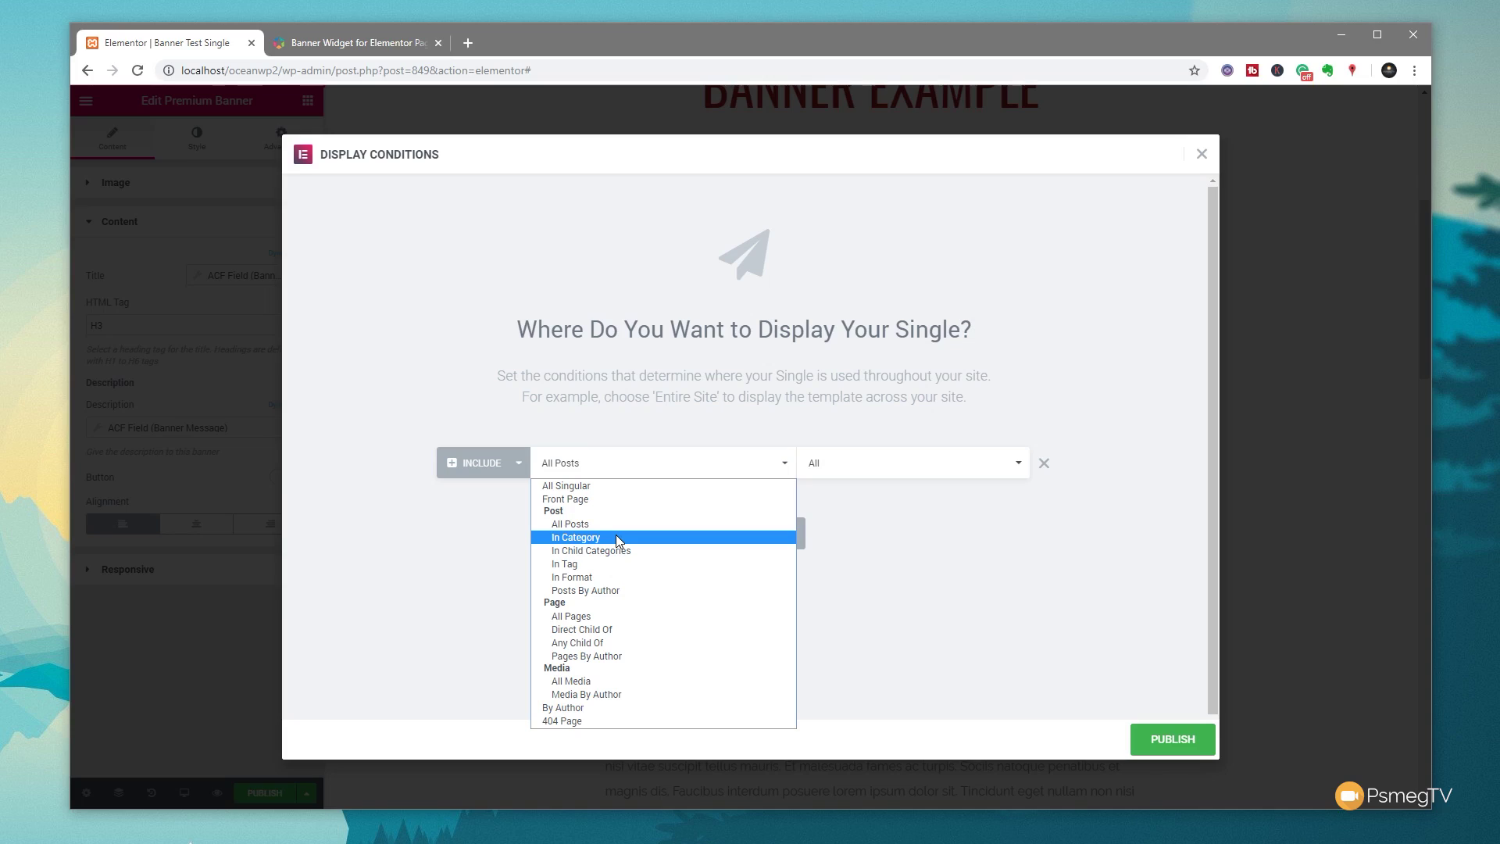
{"action": "left_click", "coordinate": [577, 539]}
{"action": "left_click", "coordinate": [861, 466]}
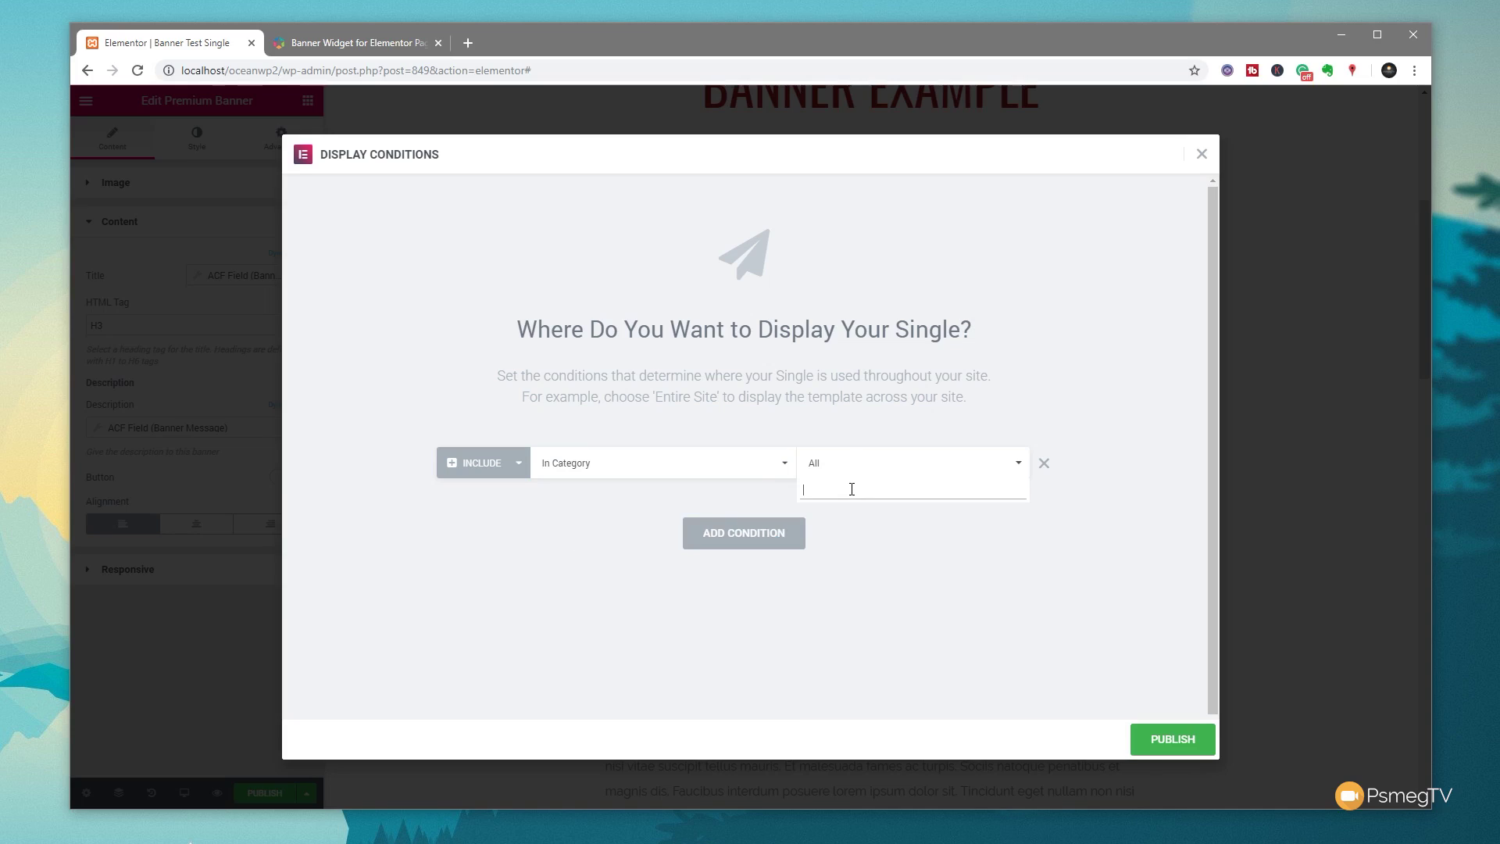
{"action": "type", "text": "bann"}
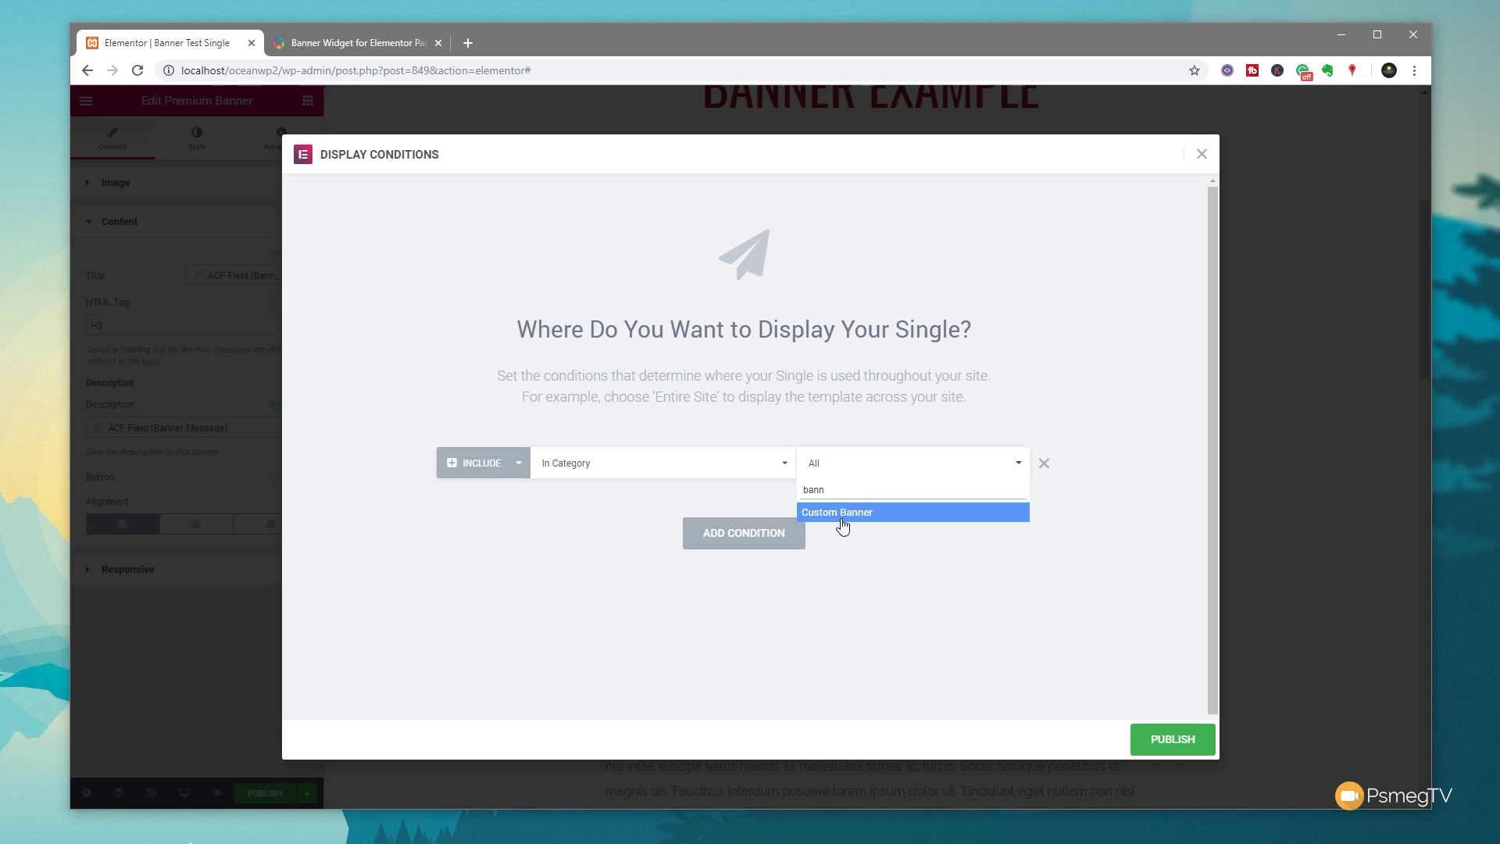
{"action": "left_click", "coordinate": [843, 518]}
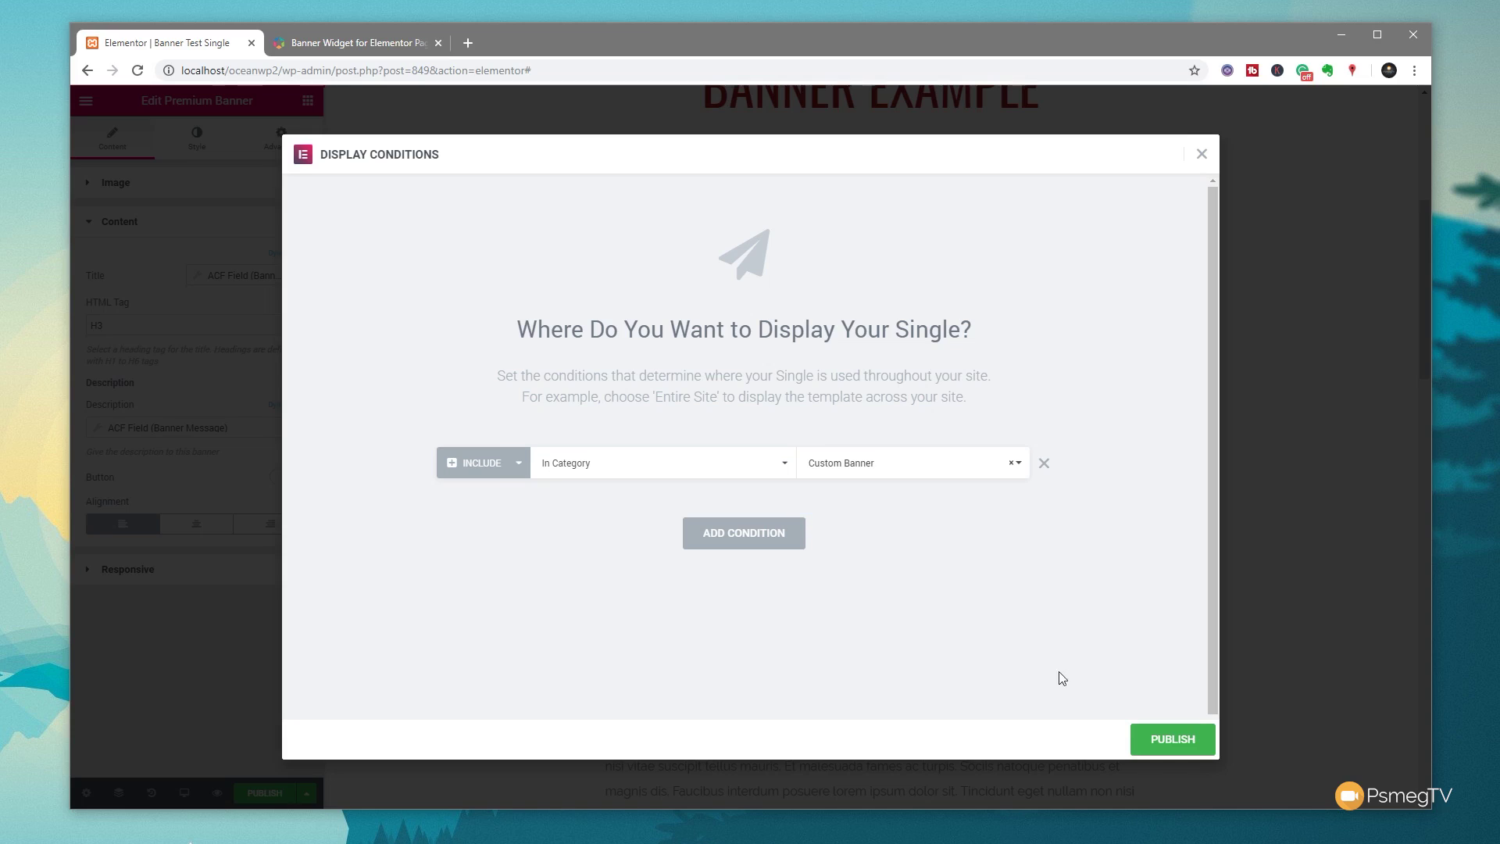
{"action": "left_click", "coordinate": [1172, 744]}
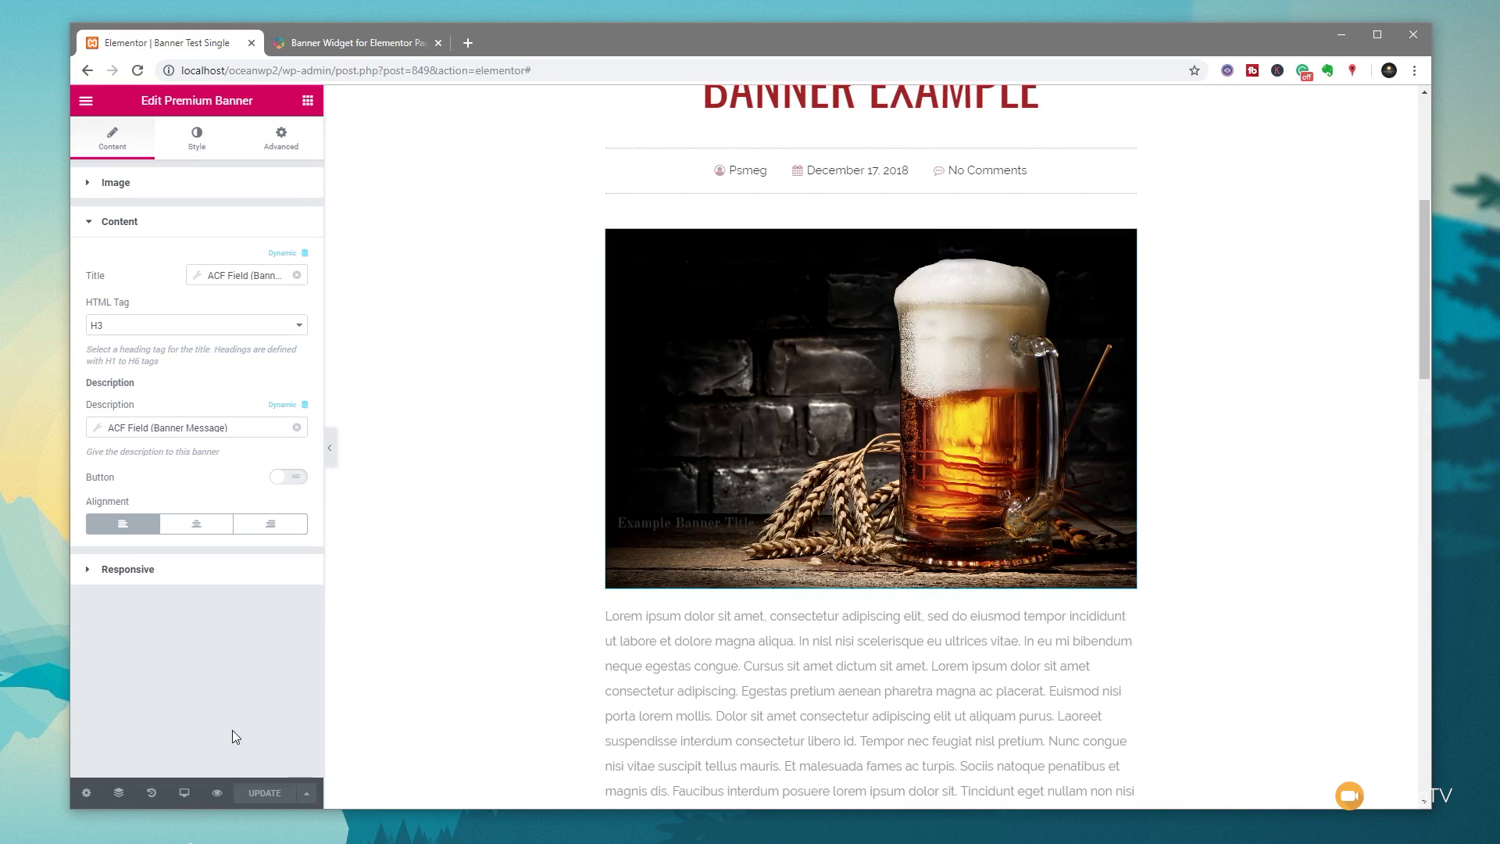
Exit the editor to the WordPress dashboard and open the Banner Example post
{"action": "left_click", "coordinate": [86, 100]}
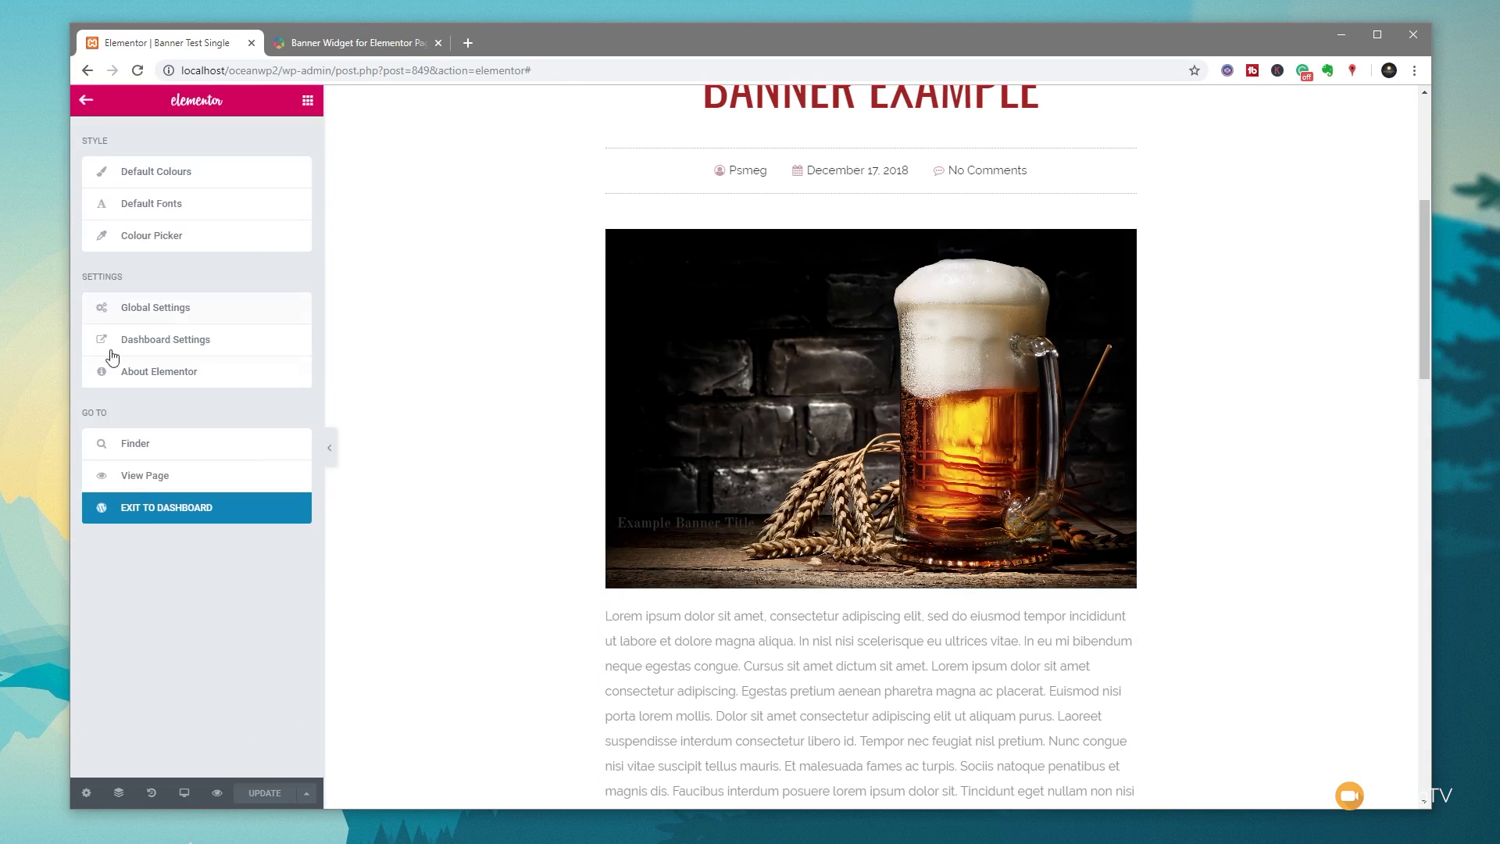
{"action": "left_click", "coordinate": [154, 509]}
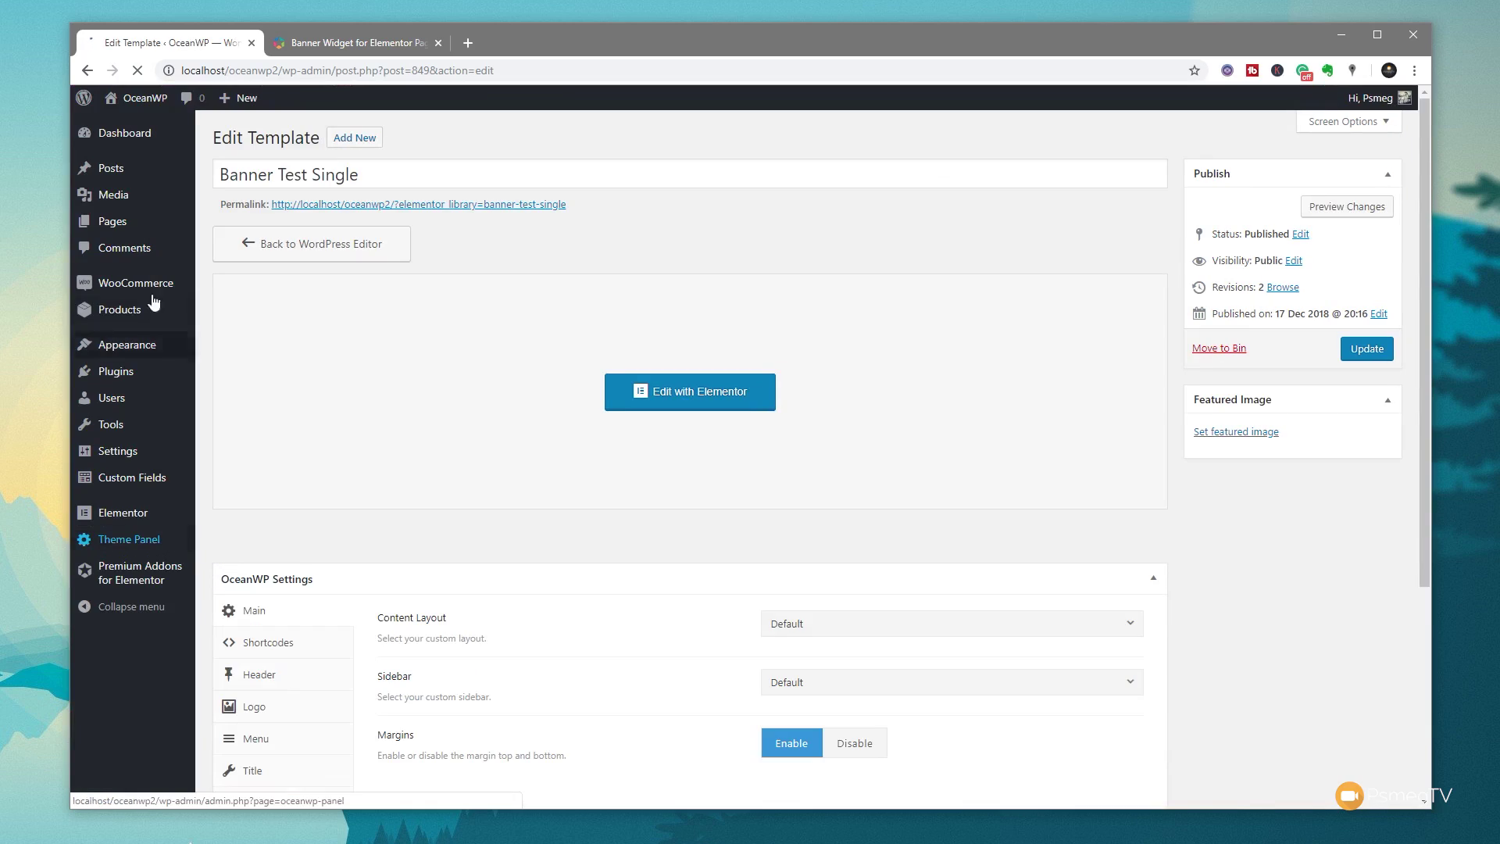
{"action": "mouse_move", "coordinate": [117, 169]}
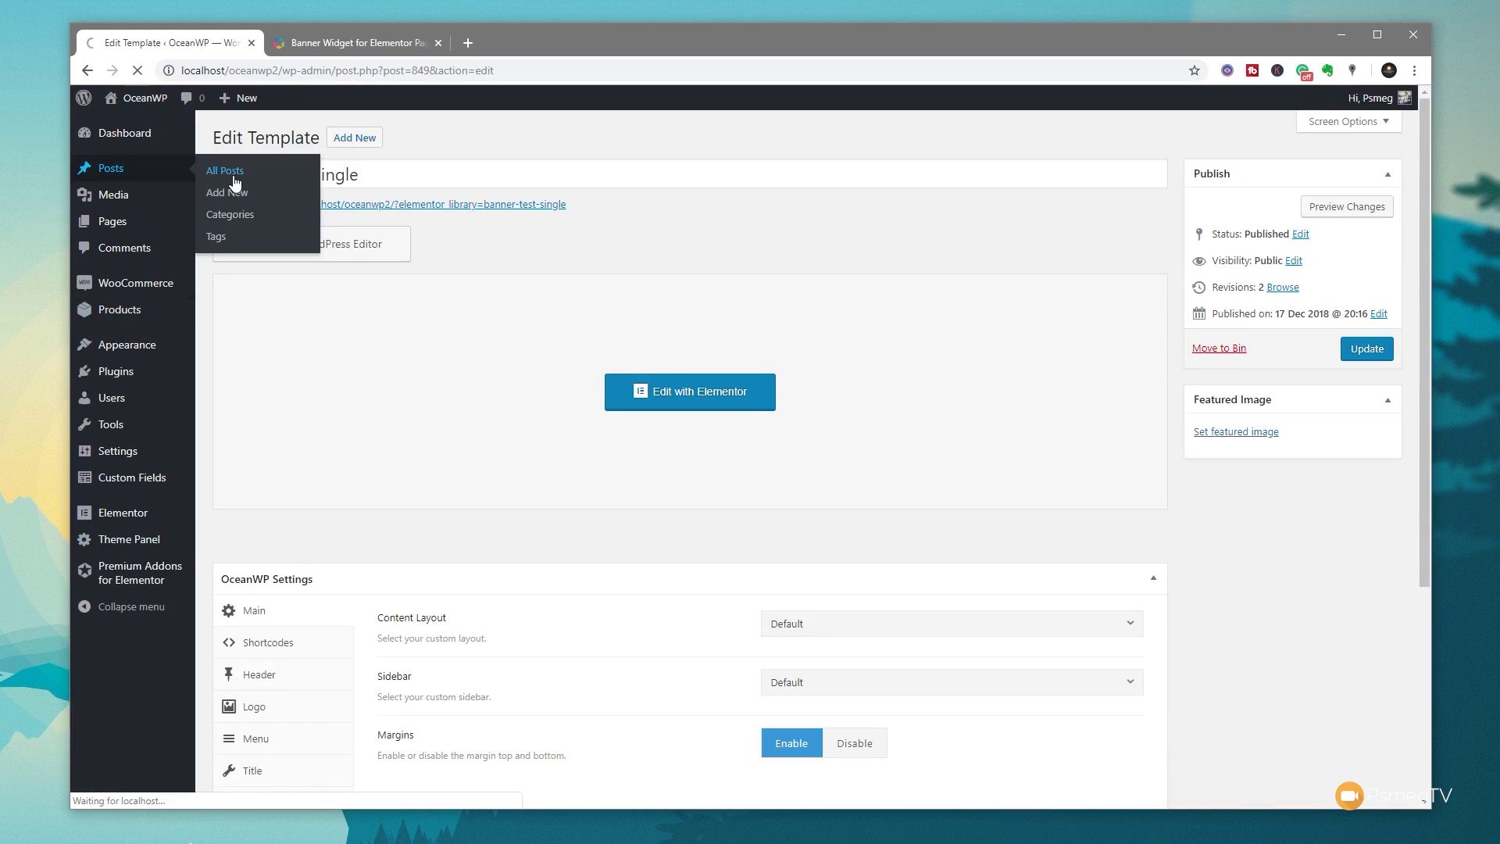
{"action": "left_click", "coordinate": [233, 173]}
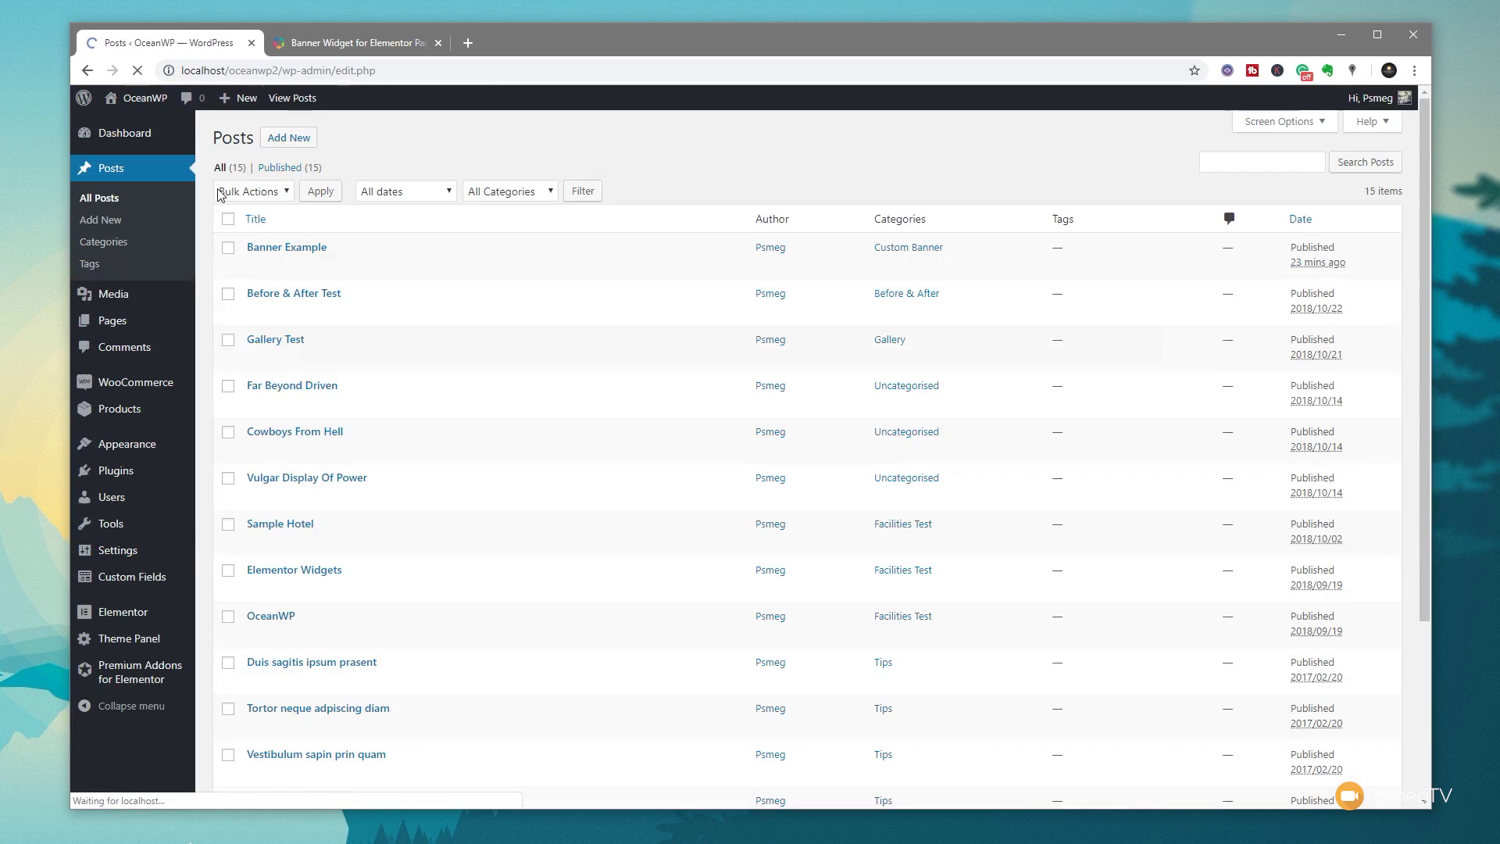
{"action": "left_click", "coordinate": [296, 250]}
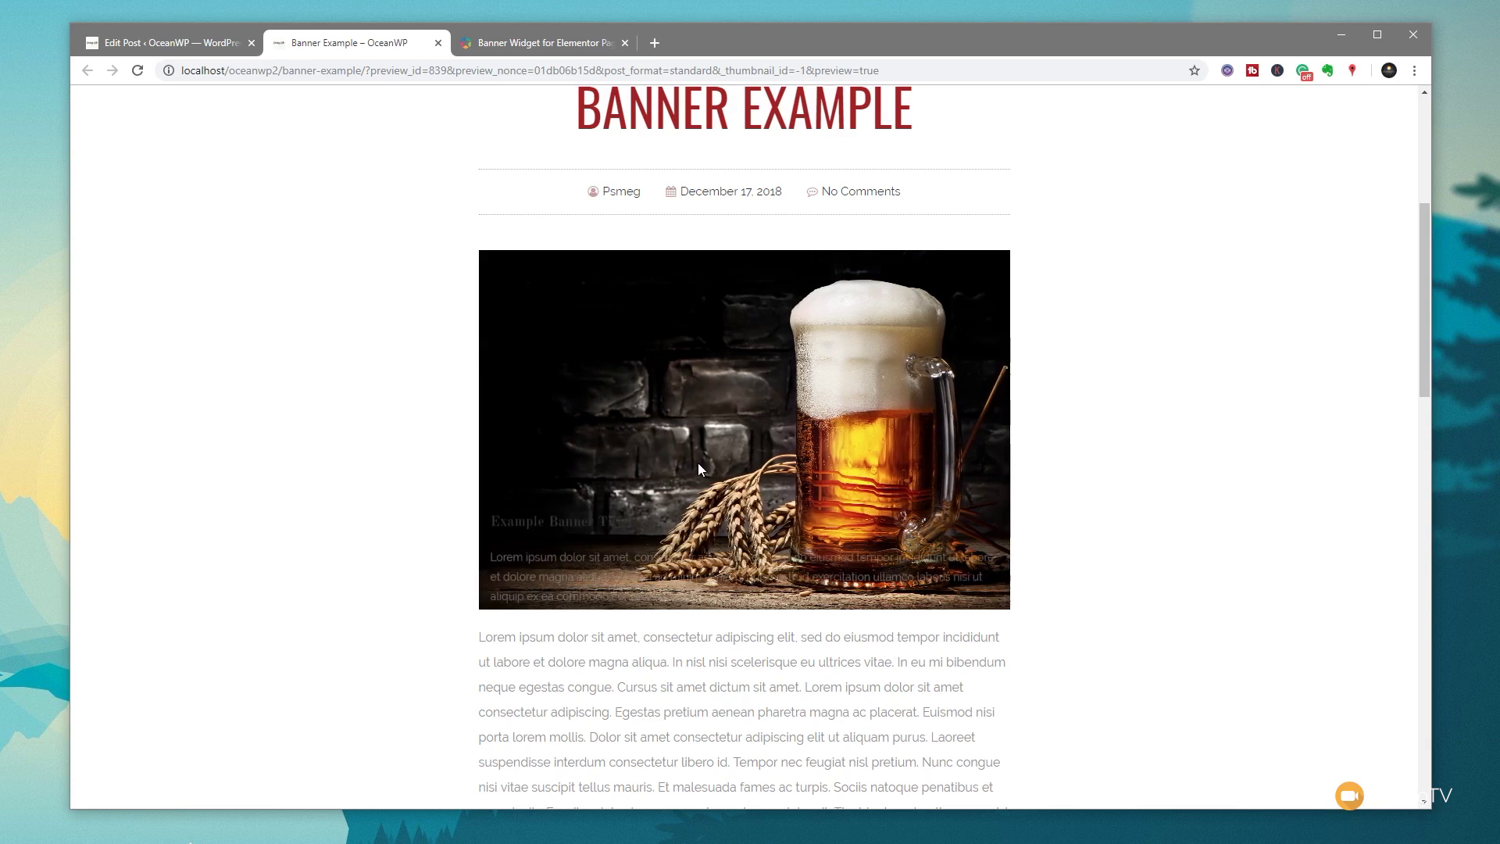
Review the Banner Example preview showing the ACF-filled banner, then return to All Posts
{"action": "scroll", "coordinate": [697, 462], "scroll_direction": "up", "scroll_amount": 4}
{"action": "scroll", "coordinate": [489, 489], "scroll_direction": "up", "scroll_amount": 1}
{"action": "scroll", "coordinate": [469, 536], "scroll_direction": "down", "scroll_amount": 1}
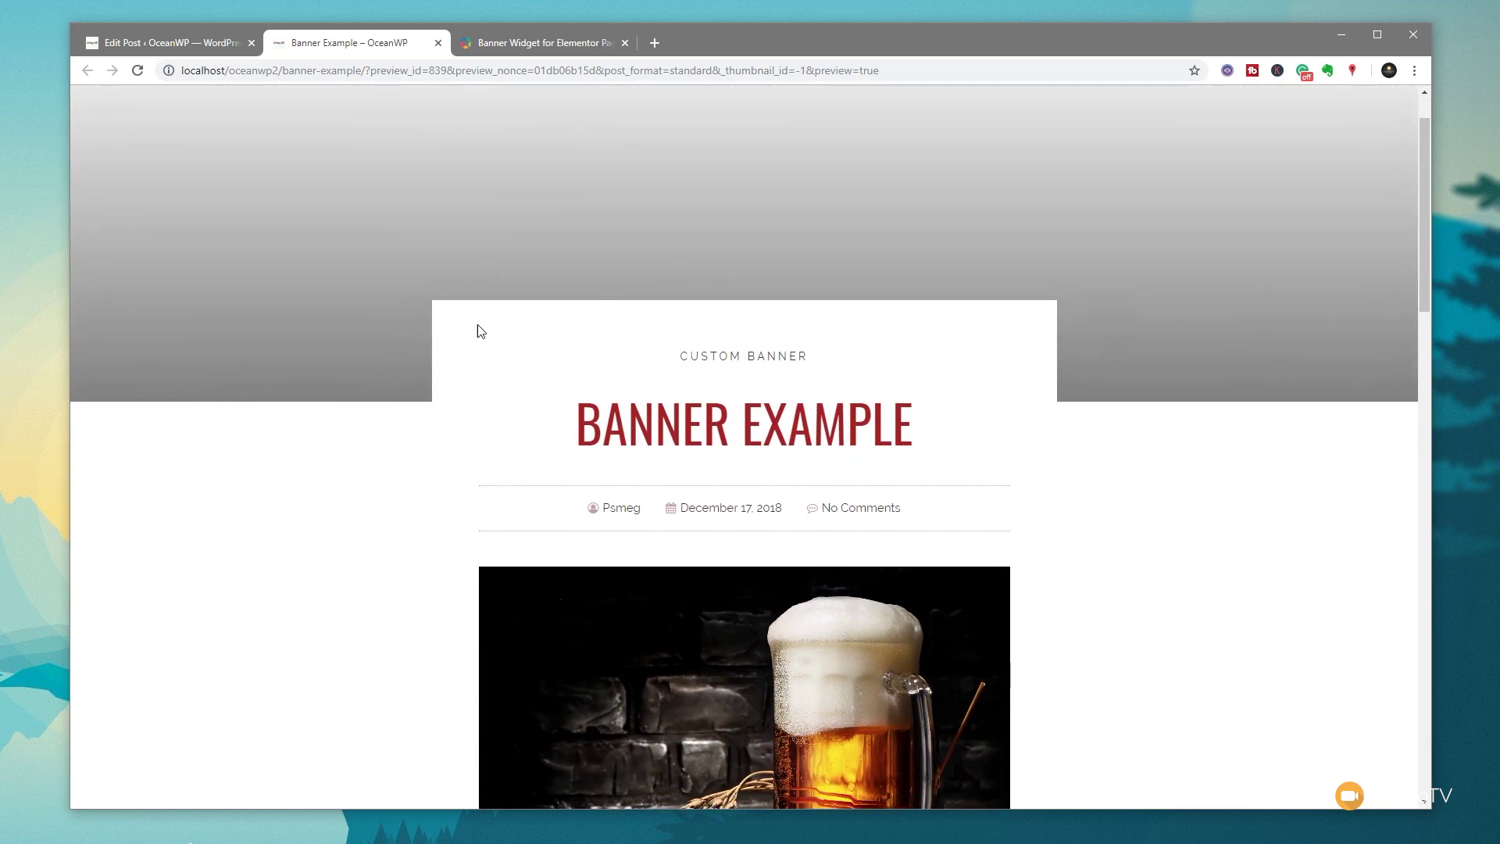
{"action": "left_click", "coordinate": [438, 43]}
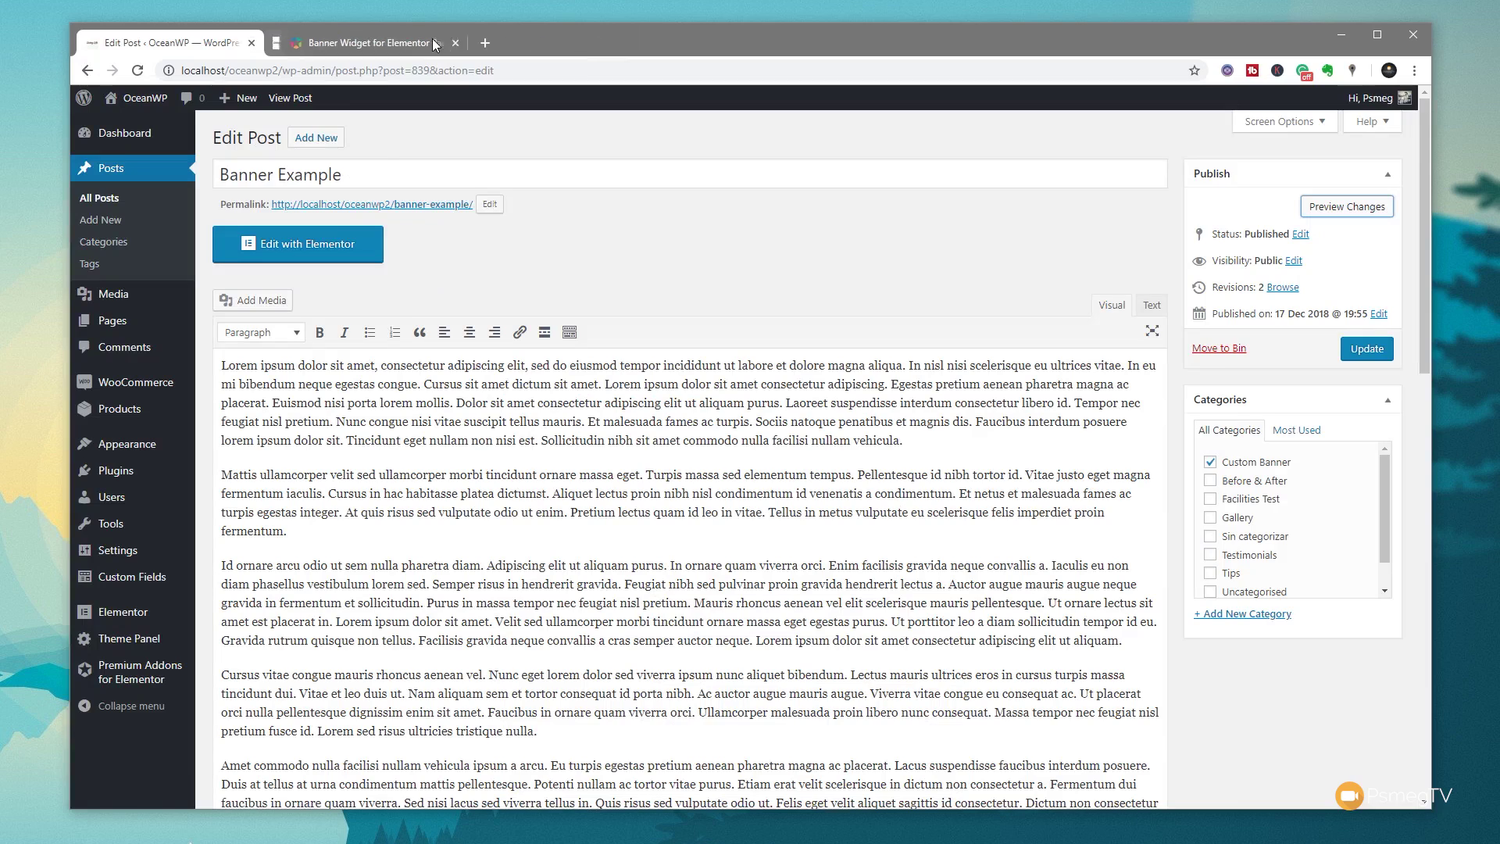
{"action": "left_click", "coordinate": [105, 201]}
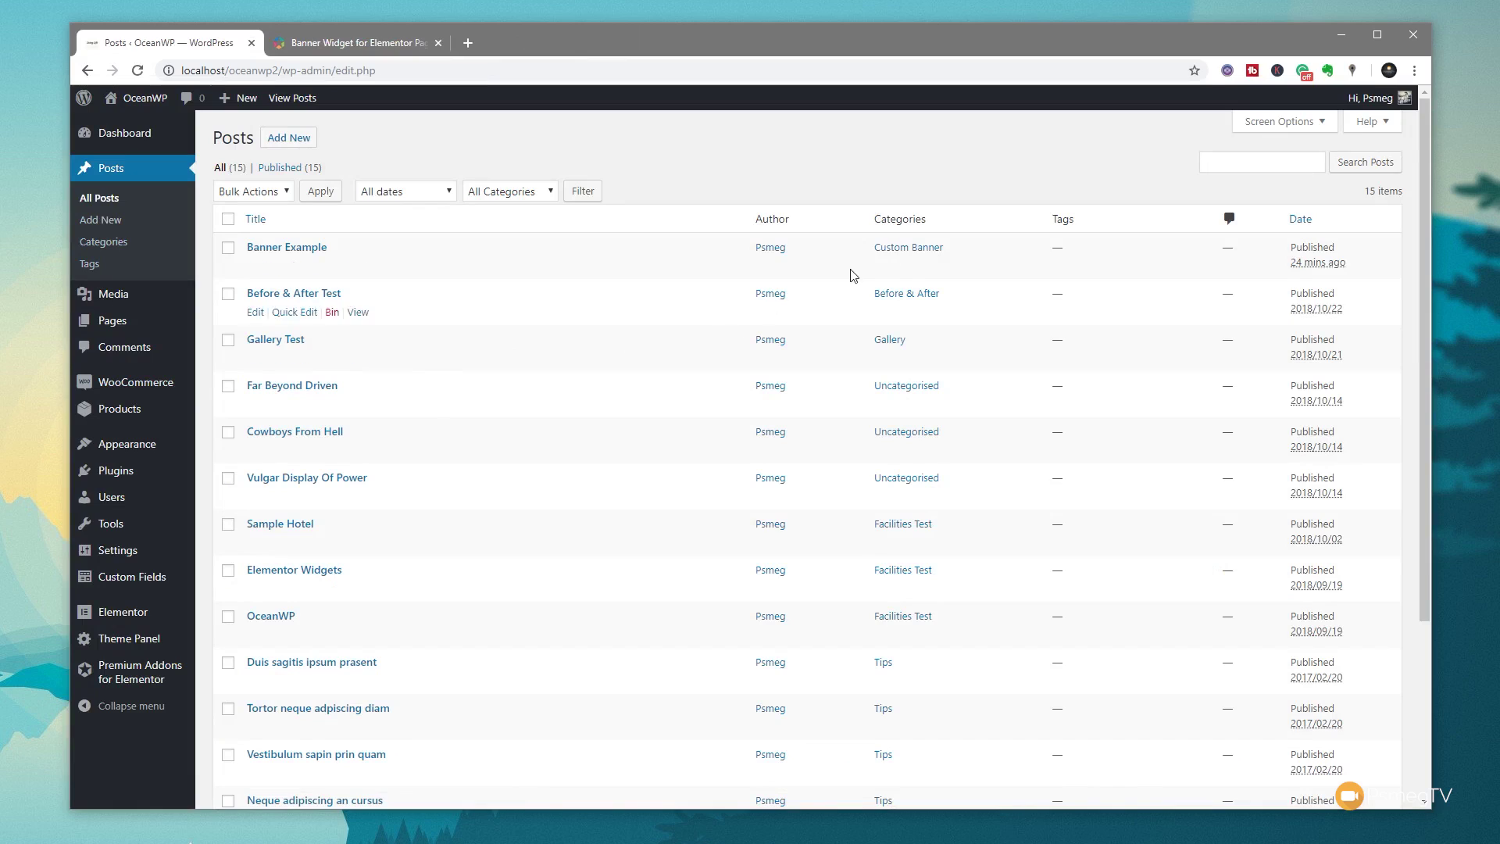
Open the Before & After Test post and scroll its preview showing the before/after slider
{"action": "left_click", "coordinate": [298, 297]}
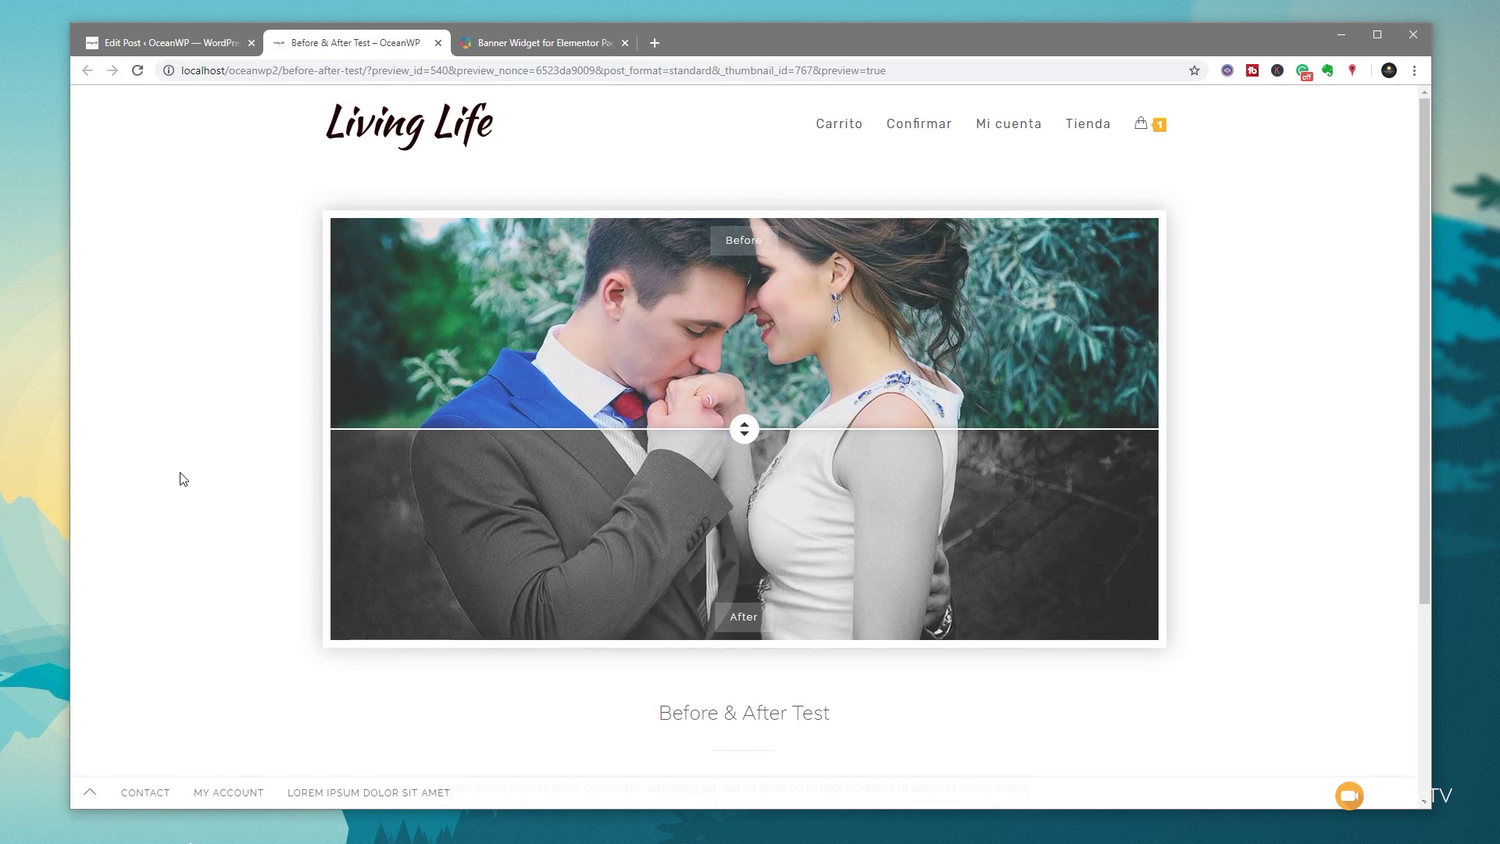
{"action": "scroll", "coordinate": [182, 482], "scroll_direction": "down", "scroll_amount": 4}
{"action": "scroll", "coordinate": [182, 482], "scroll_direction": "up", "scroll_amount": 4}
Close the Before & After Test tab, leaving the premiumaddons.com homepage in view
{"action": "middle_click", "coordinate": [361, 48]}
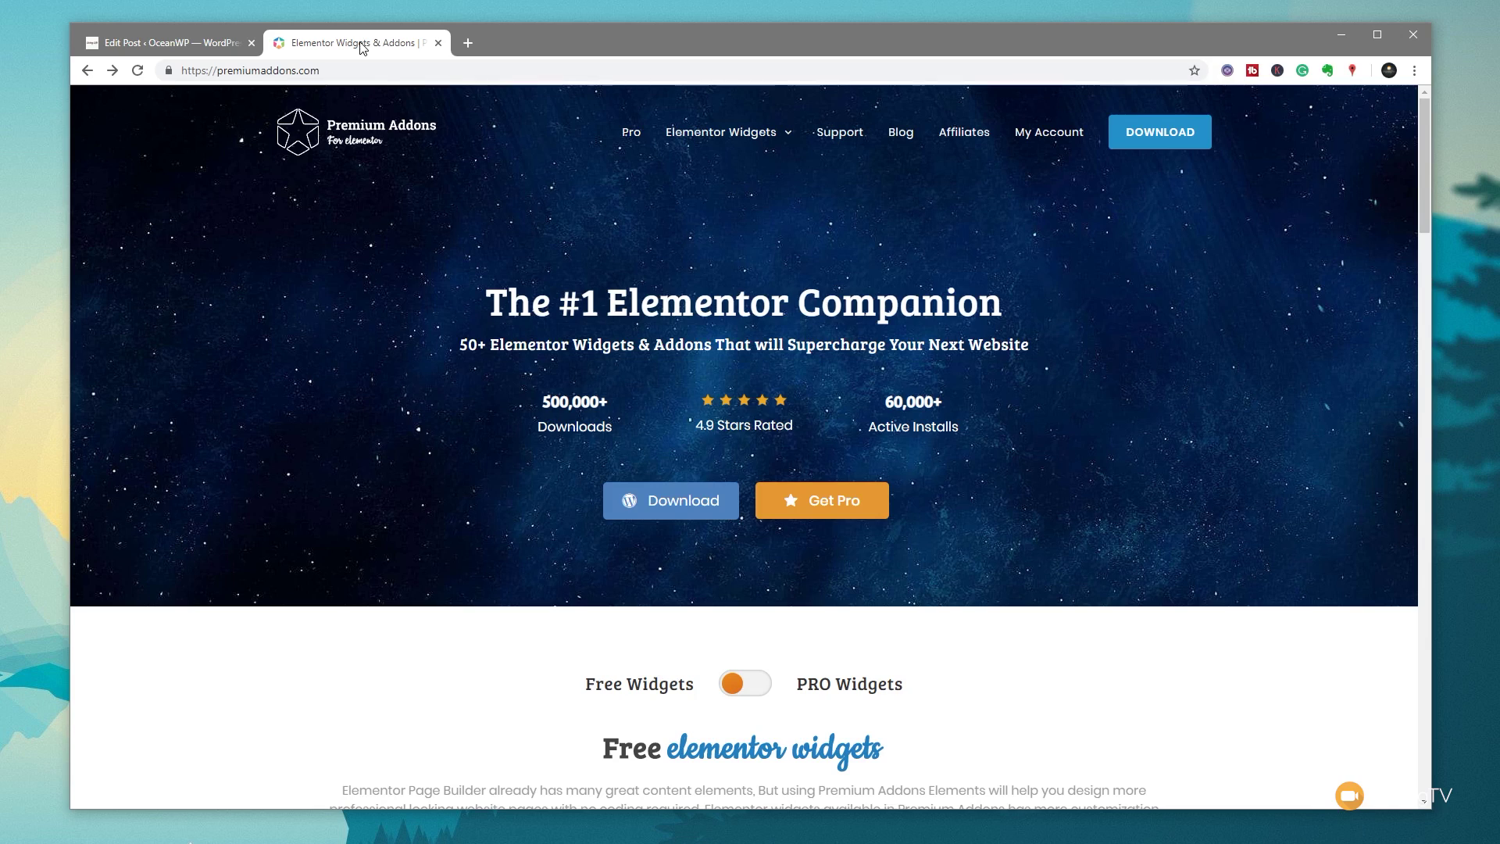